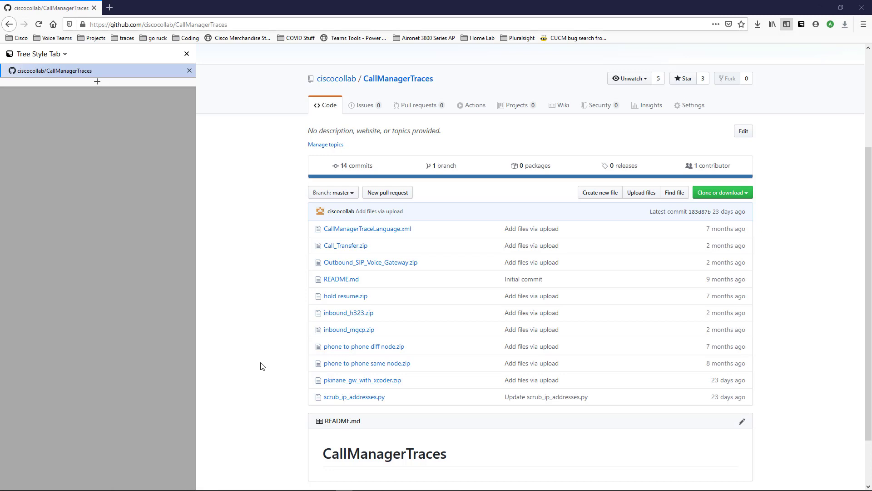
Look at the pkinane_gw_with_xcoder.zip entry and the web address of the CallManagerTraces repository
left_click_drag(417, 385, 324, 386)
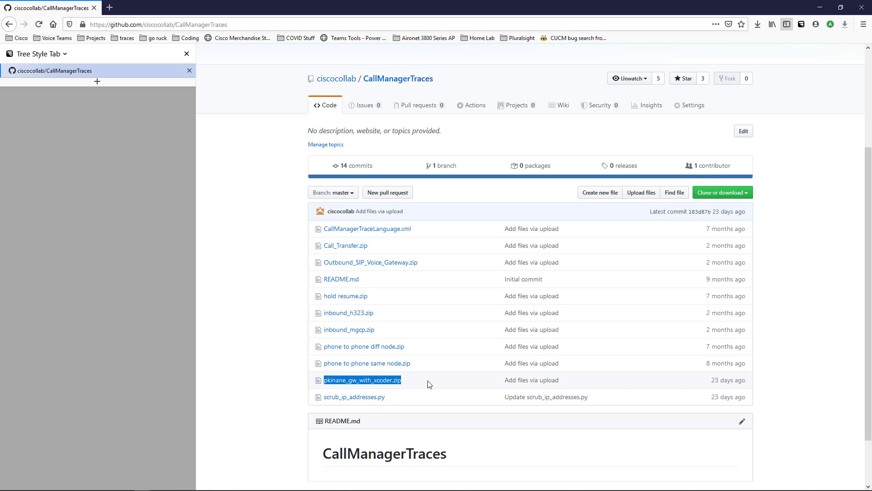
left_click(237, 200)
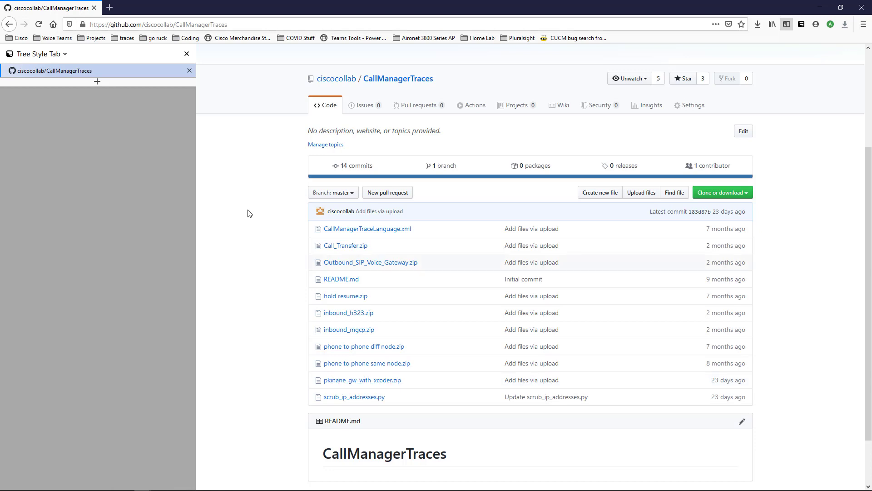
left_click_drag(242, 24, 89, 22)
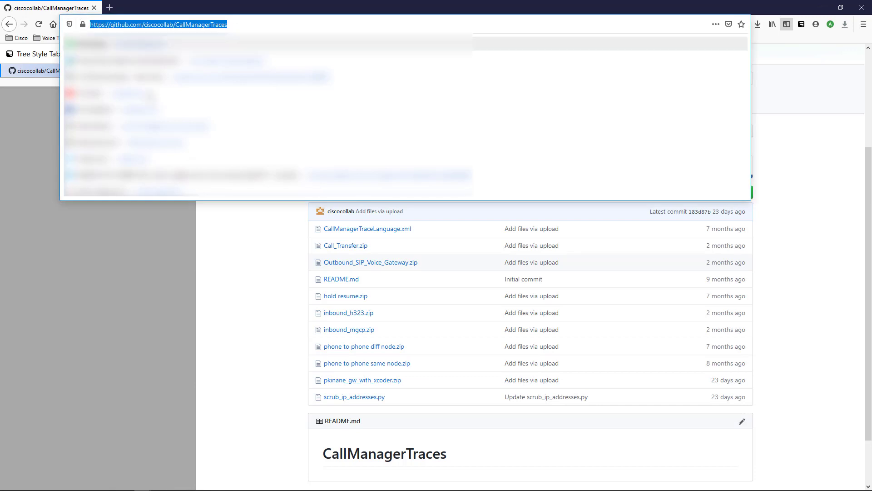
left_click(238, 247)
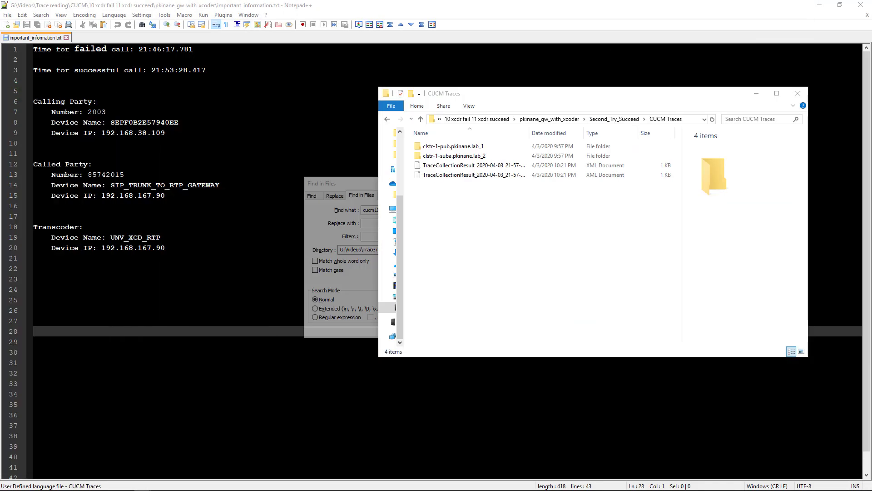
Compare the path of the Second_Try_Succeed CUCM Traces folder with the Find in Files search directory
left_click(553, 299)
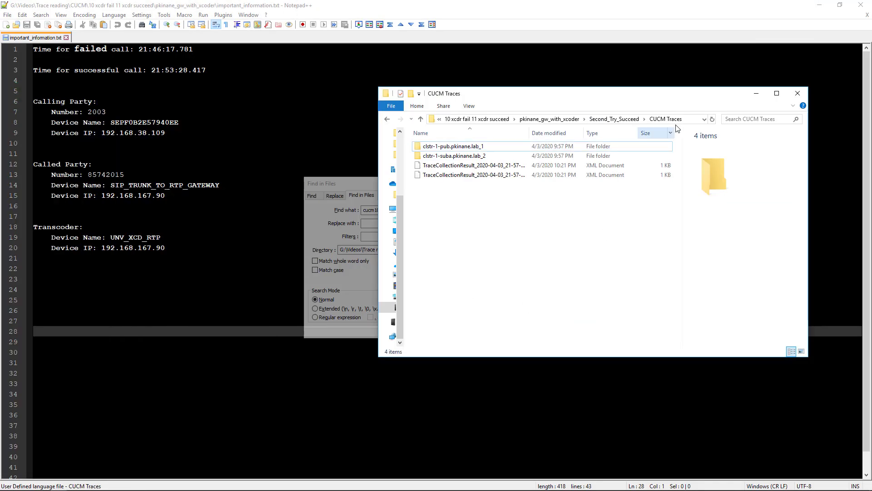
left_click(688, 120)
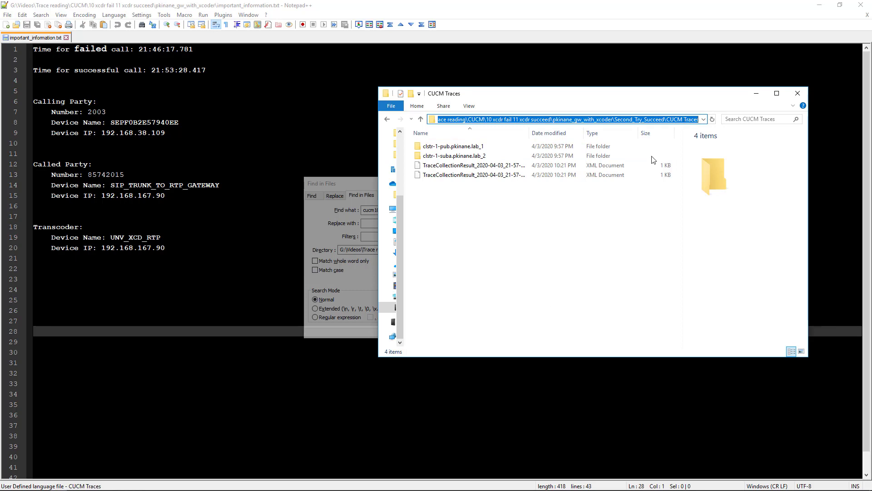
left_click(320, 225)
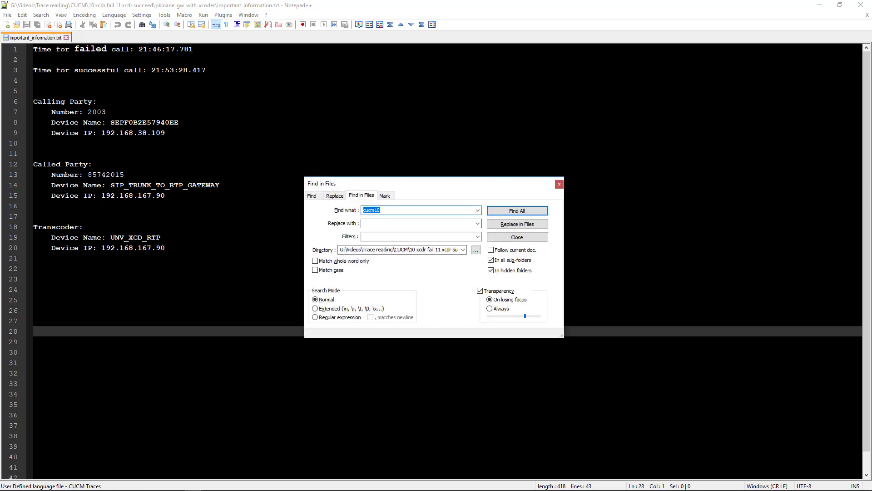
left_click(383, 251)
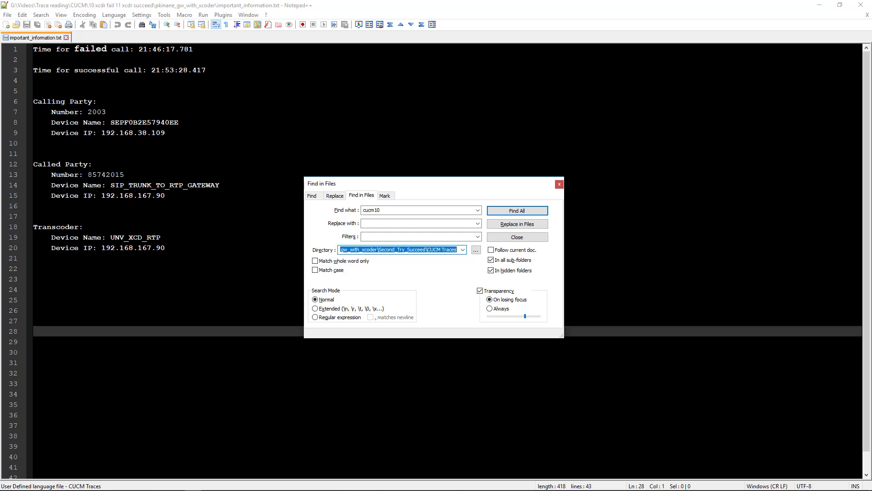
Review the times of the failed and successful calls in important_information.txt
left_click_drag(91, 49, 194, 49)
left_click(190, 59)
left_click_drag(152, 70, 210, 70)
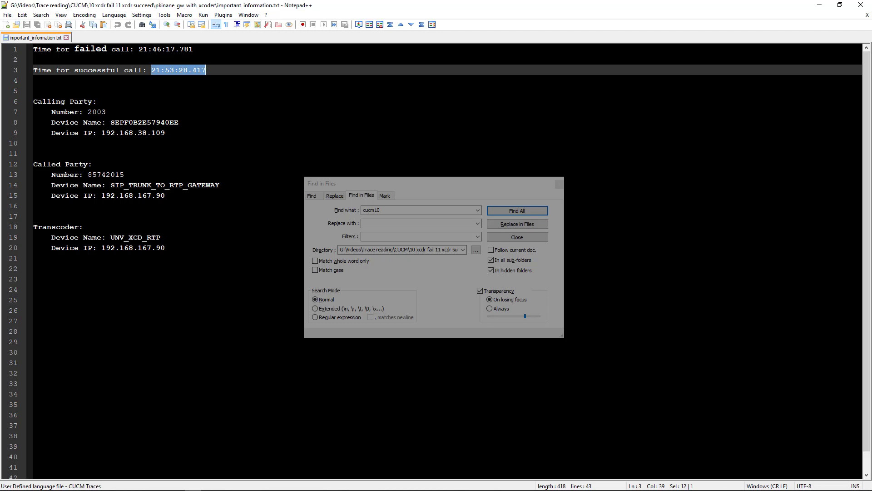
Search the trace files for dd= followed by the called party's number in double quotes
double_click(104, 174)
key("ctrl+c")
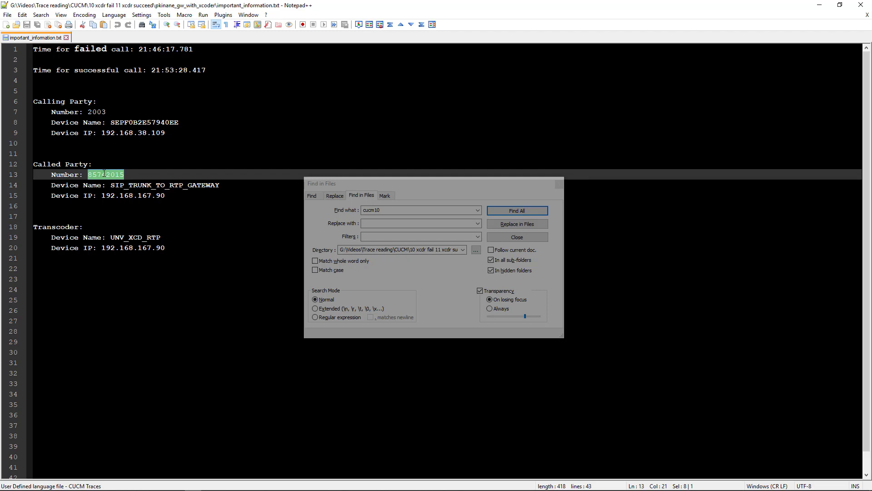
left_click(410, 212)
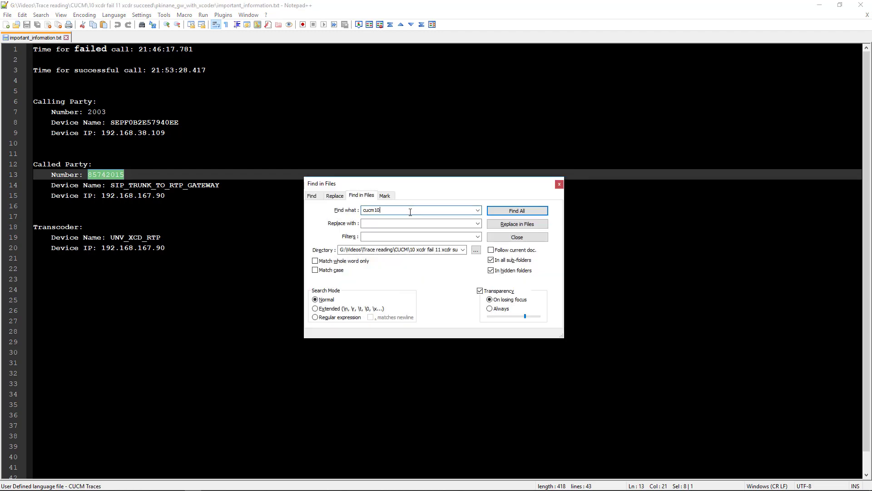
double_click(410, 212)
type("dd=\"")
key("ctrl+v")
type("\"")
key("Return")
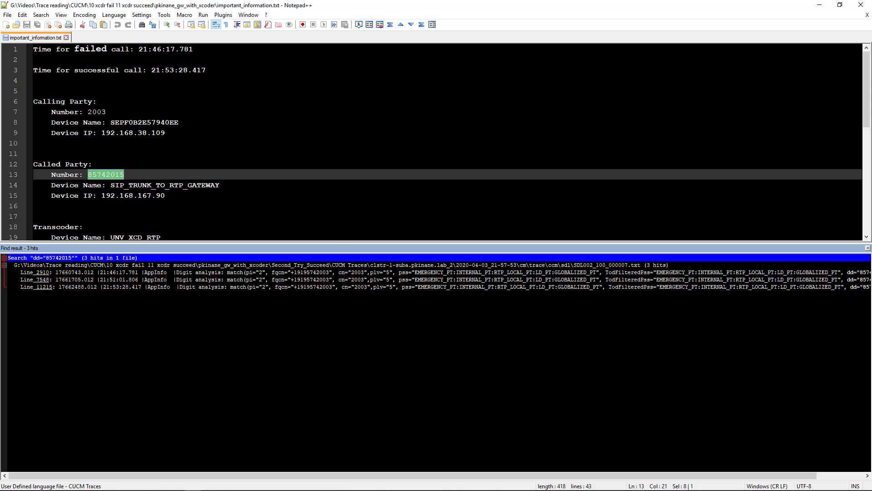
Open the search hit whose timestamp matches the successful call at 21:53:28.417
left_click_drag(152, 70, 206, 70)
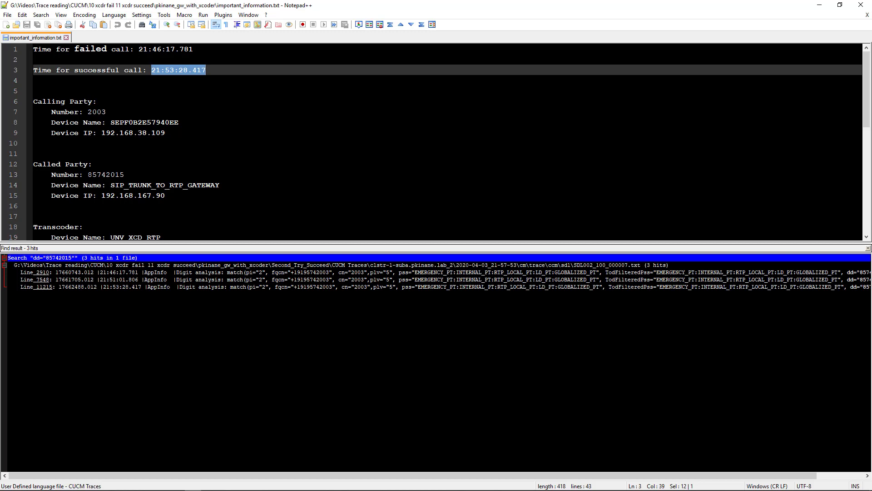
left_click_drag(104, 287, 119, 286)
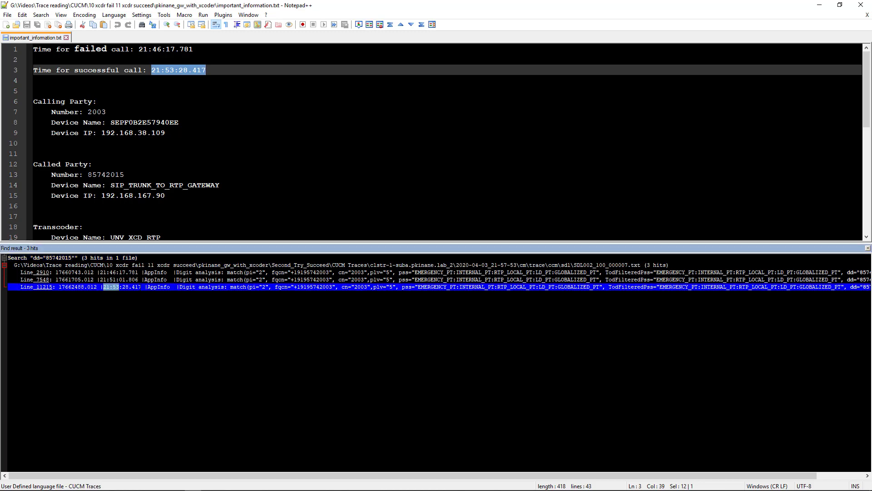
double_click(135, 287)
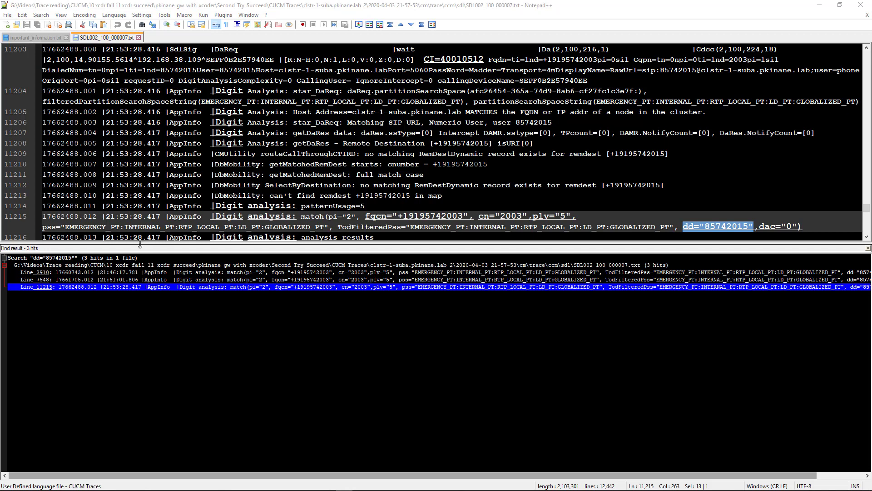
Insert the heading "##### 21:53:28.417 || Digit analysis" above the matching Digit analysis line
left_click_drag(106, 216, 162, 216)
key("ctrl+shift+p")
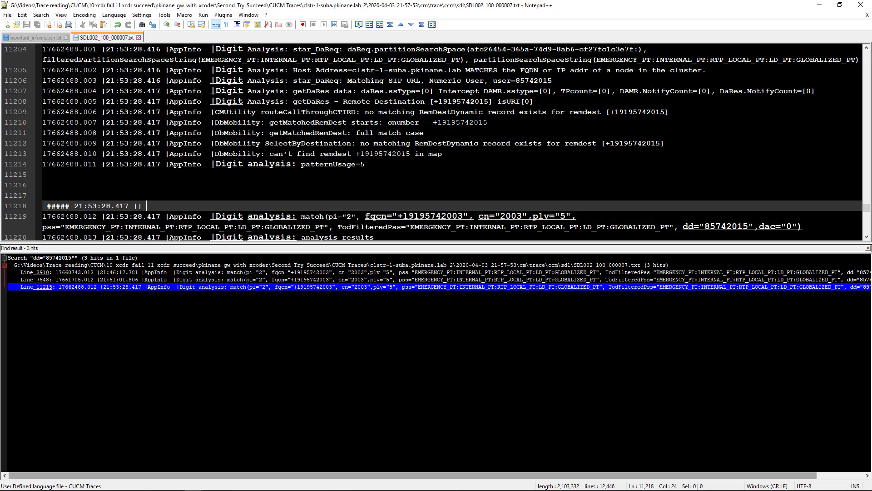
left_click_drag(216, 216, 291, 216)
key("ctrl+c")
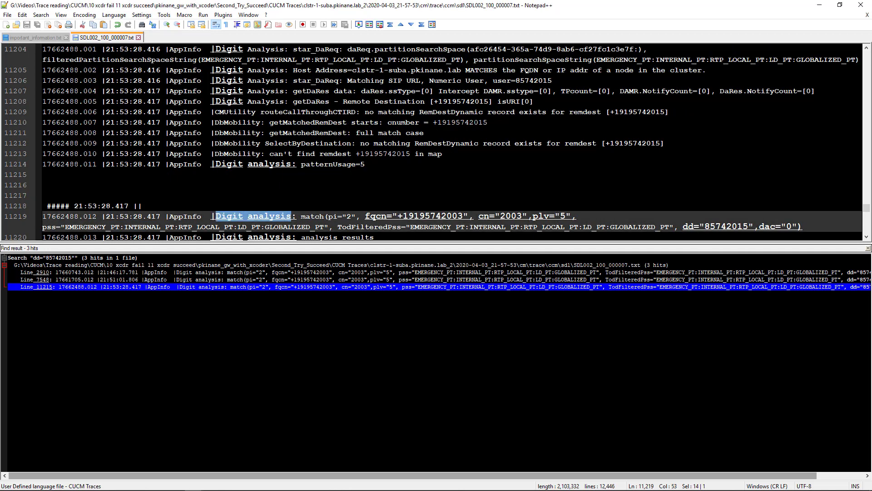
left_click(246, 207)
key("ctrl+v")
Mark the calling number in the Digit analysis line with the 1st style and the dialed number with the 2nd style
double_click(434, 216)
right_click(434, 215)
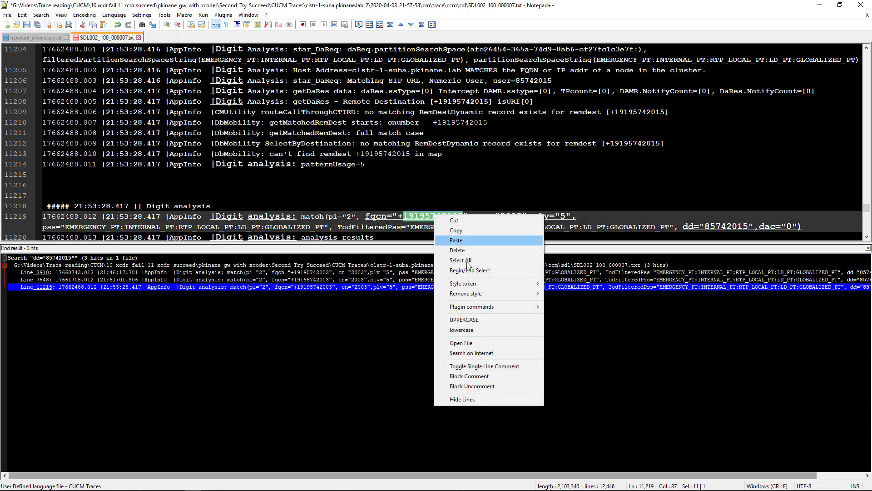
mouse_move(499, 283)
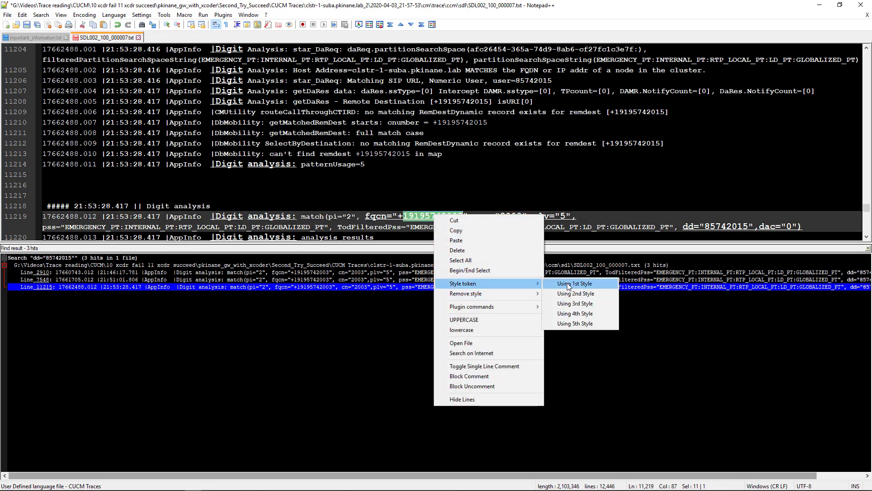
left_click(568, 283)
scroll(437, 182, "down", 2)
double_click(729, 164)
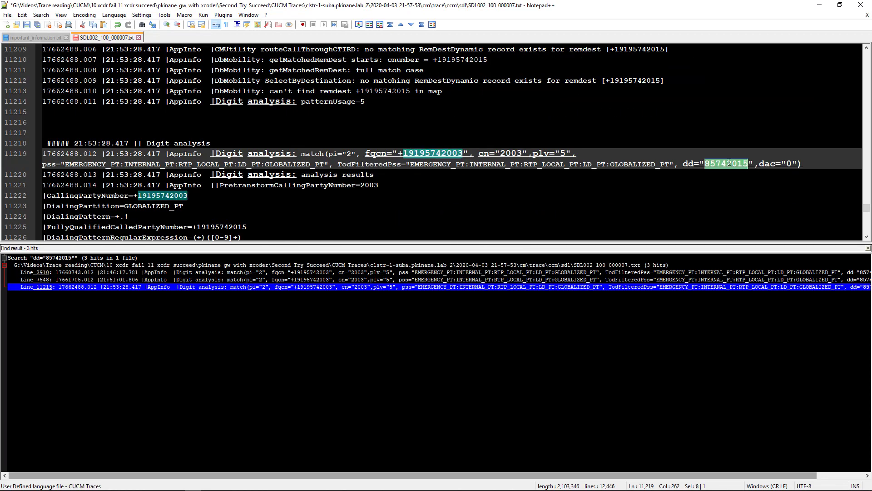
right_click(715, 165)
mouse_move(745, 232)
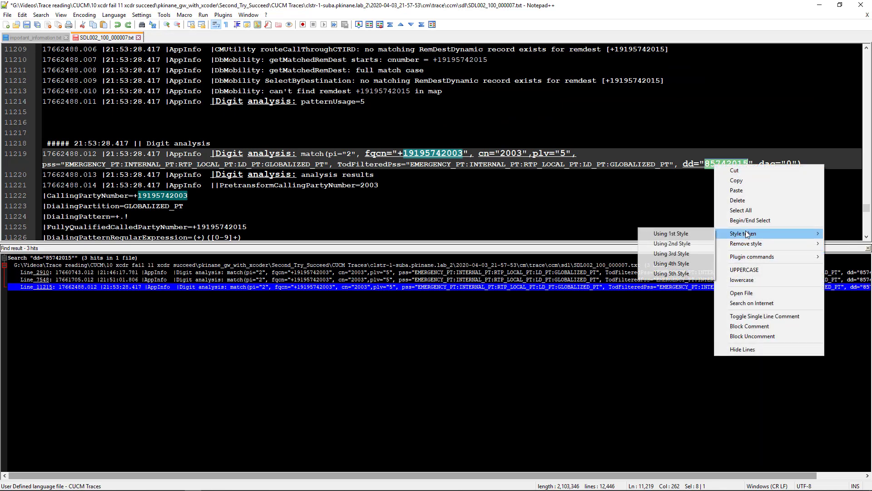
left_click(675, 246)
Turn off word wrap and insert a "##### 21:53:28.417 ||" heading above the Digit analysis: wait_DmPidRes line
left_click(409, 216)
left_click_drag(269, 242, 269, 388)
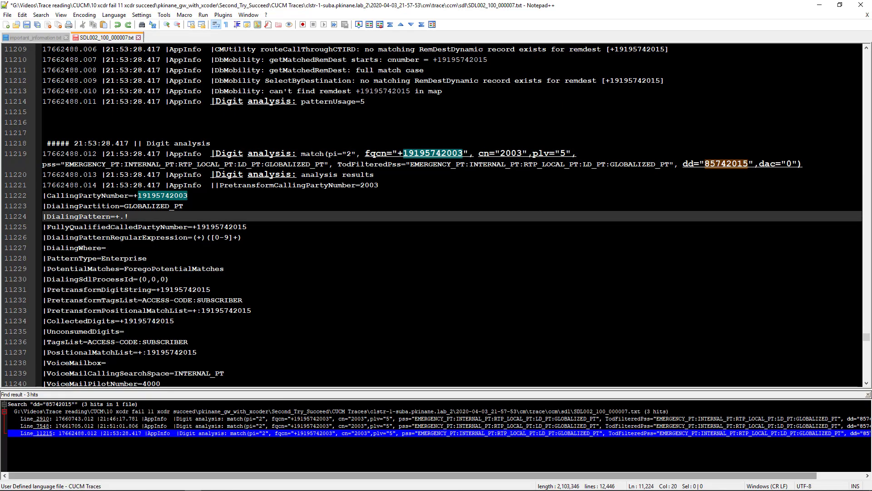
scroll(268, 273, "down", 7)
scroll(431, 216, "down", 12)
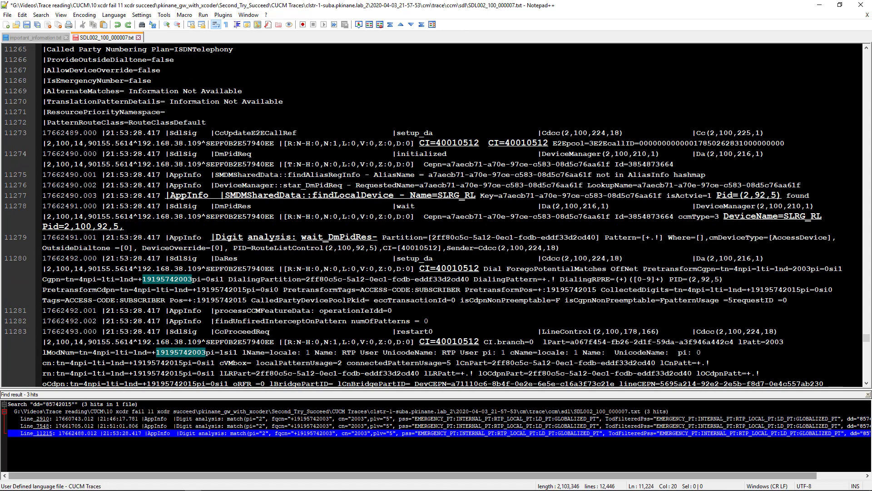
double_click(277, 237)
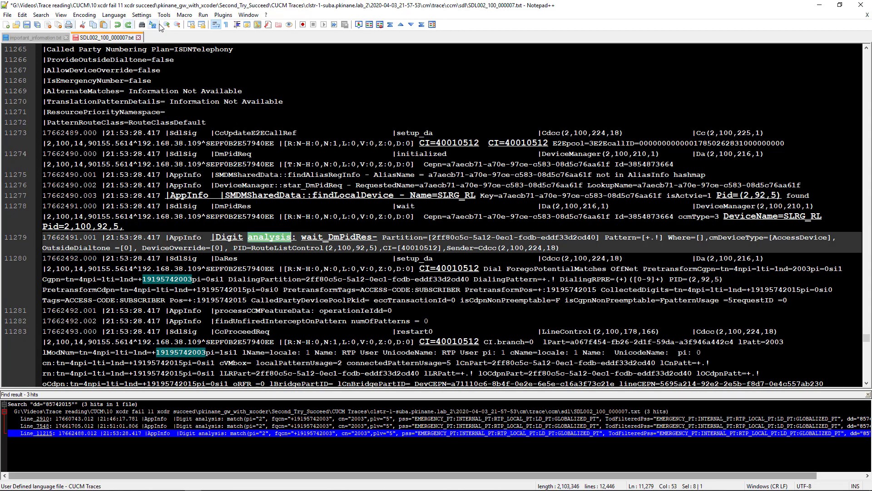
left_click(216, 25)
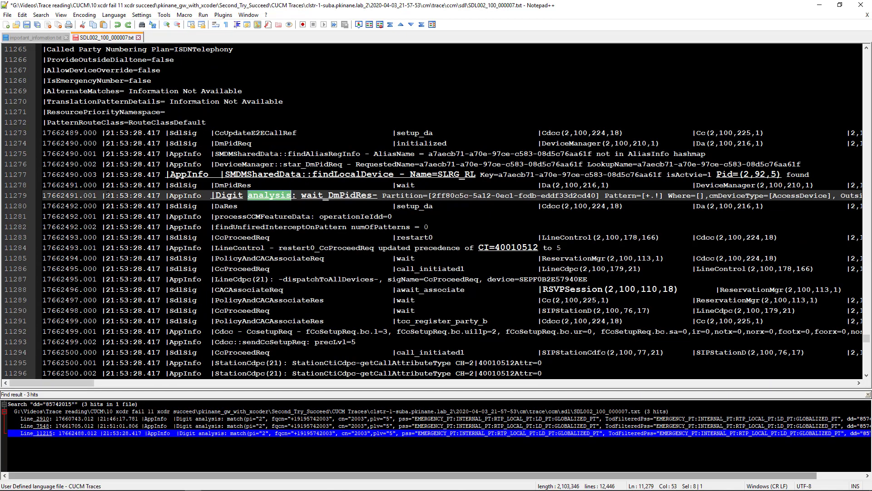
left_click_drag(107, 195, 161, 195)
key("ctrl+shift+p")
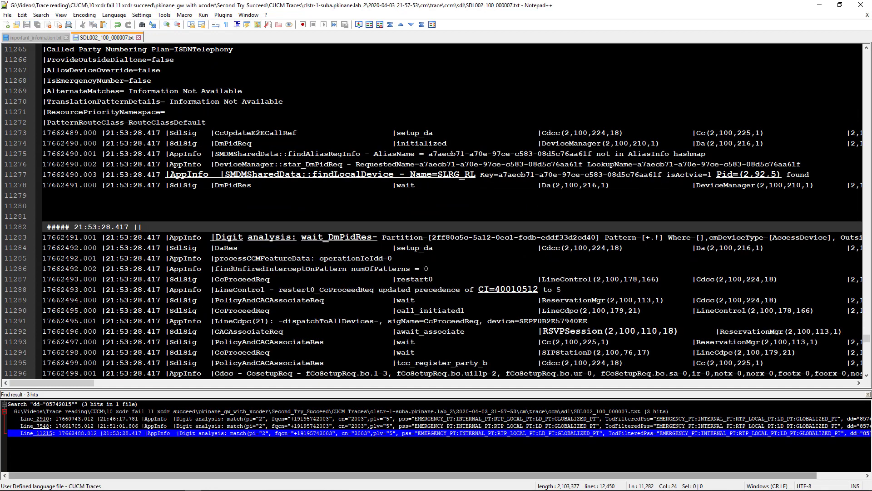
Turn word wrap back on and copy PID=RouteListControl(2,100,92,5),CI=[40010512],Sender=Cdcc(2,100,224,18) from the wait_DmPidRes line into its heading
left_click(524, 237)
left_click(215, 25)
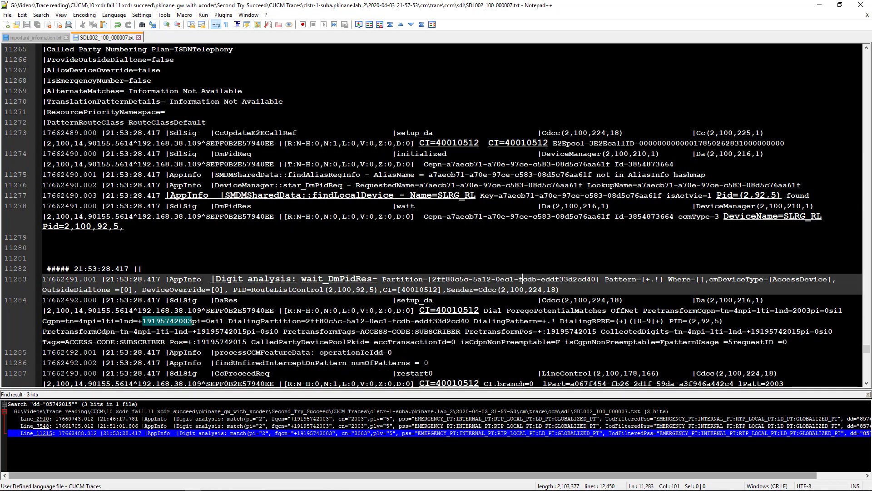
left_click_drag(559, 289, 233, 289)
key("ctrl+c")
left_click(194, 268)
key("ctrl+v")
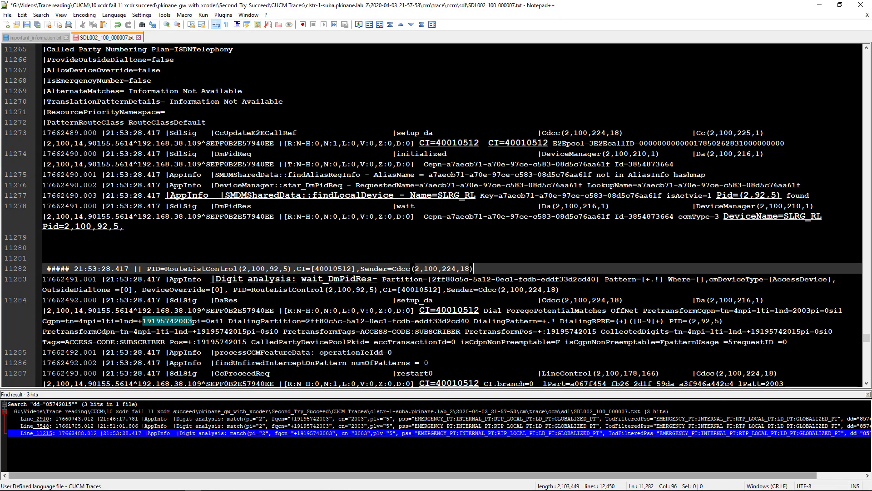
Mark the call identifier 40010512 in the new heading with the 1st style
double_click(333, 268)
right_click(330, 268)
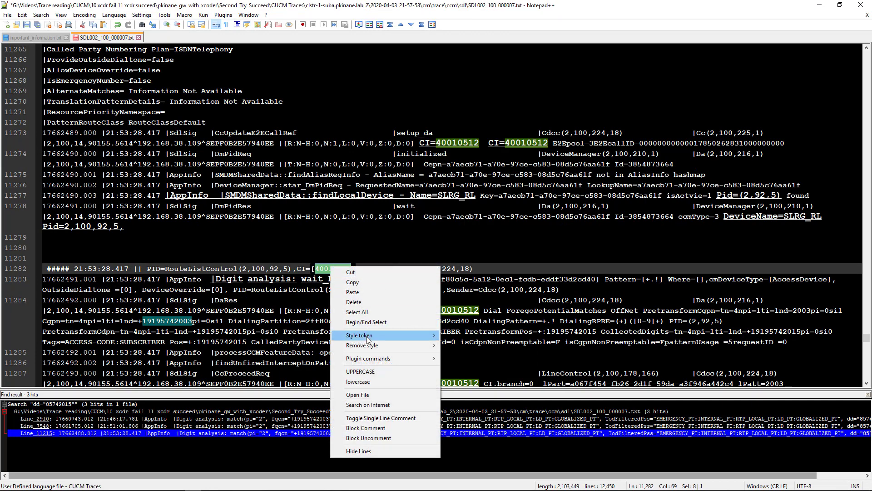
mouse_move(427, 336)
left_click(471, 335)
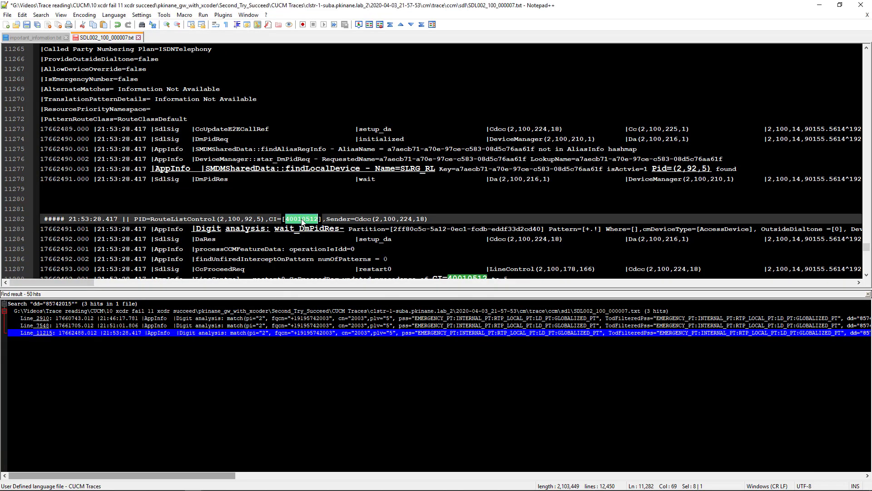
Search the trace files for 40010512, open the LBMIF ASSOC hit and select the associated identifier 40010513
key("ctrl+shift+f")
key("Return")
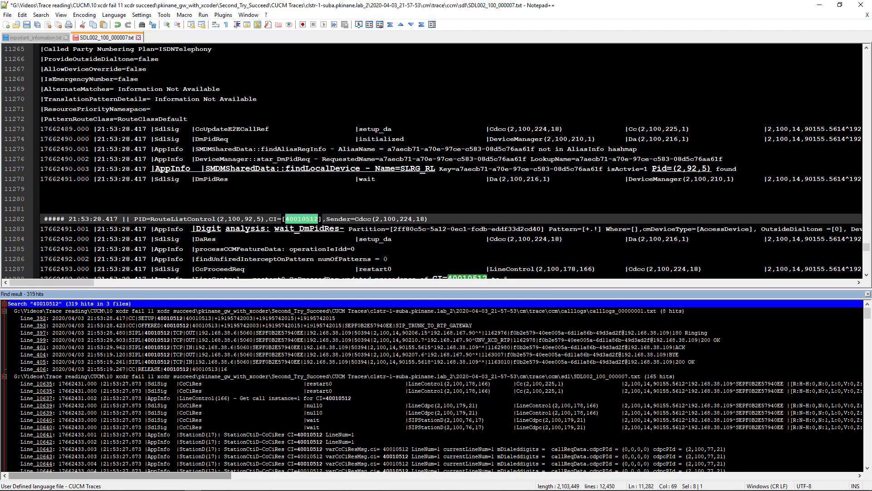
scroll(436, 386, "down", 15)
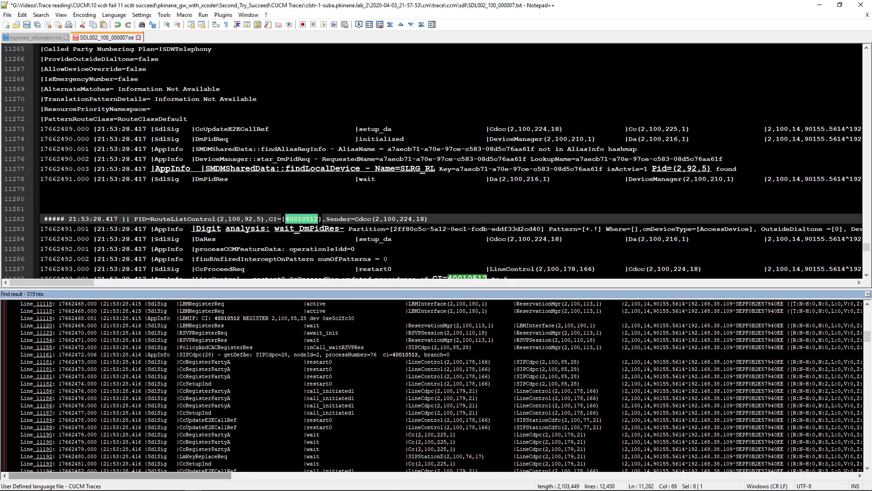
scroll(436, 386, "down", 12)
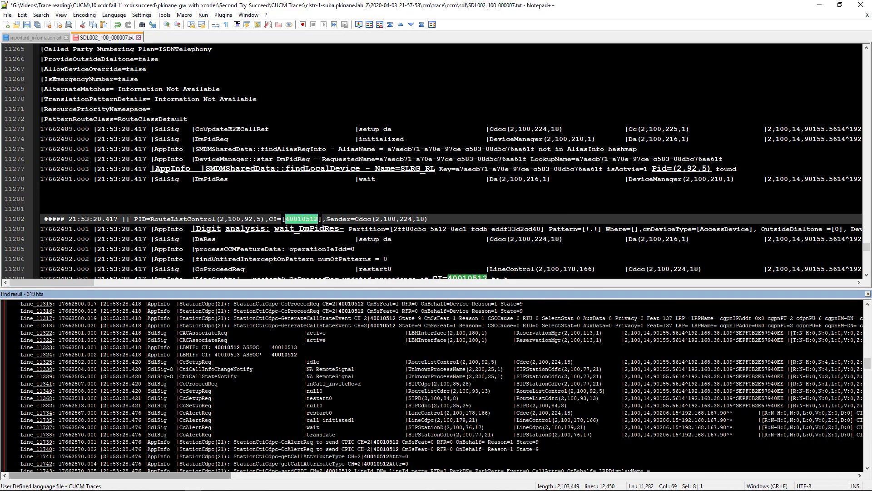
double_click(264, 348)
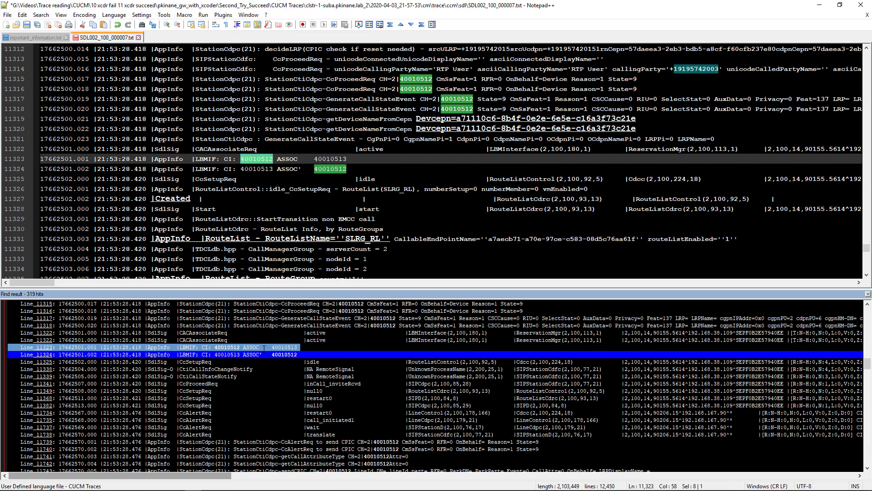
double_click(332, 159)
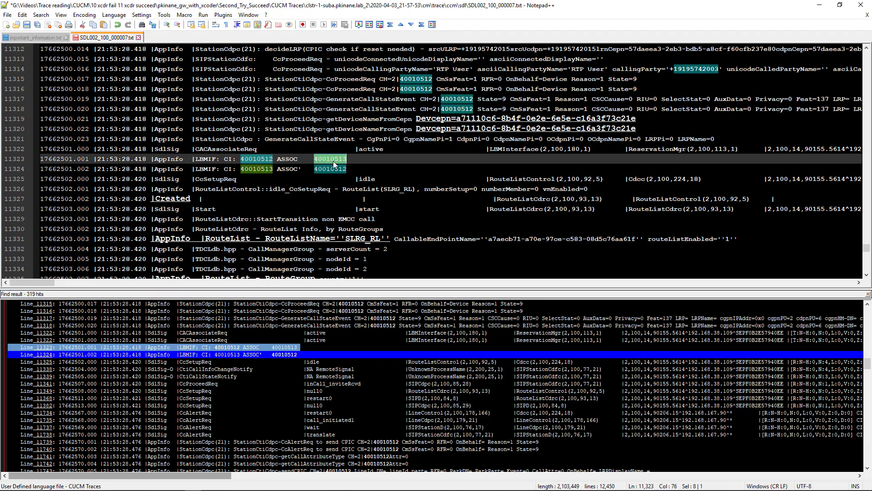
Mark the associated call identifier 40010513 in the LBMIF ASSOC line with the 2nd style
right_click(333, 161)
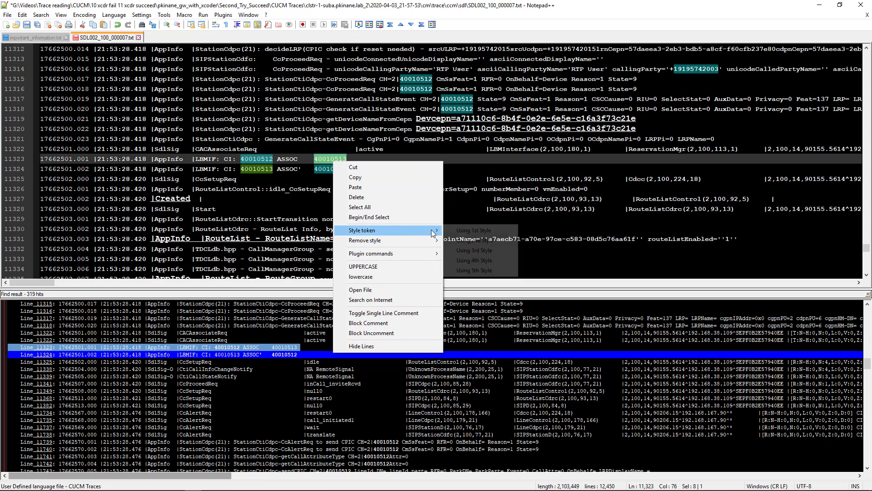
left_click(472, 240)
left_click(301, 168)
Search the trace files for the paired call identifiers (40010512,40010513)
double_click(251, 159)
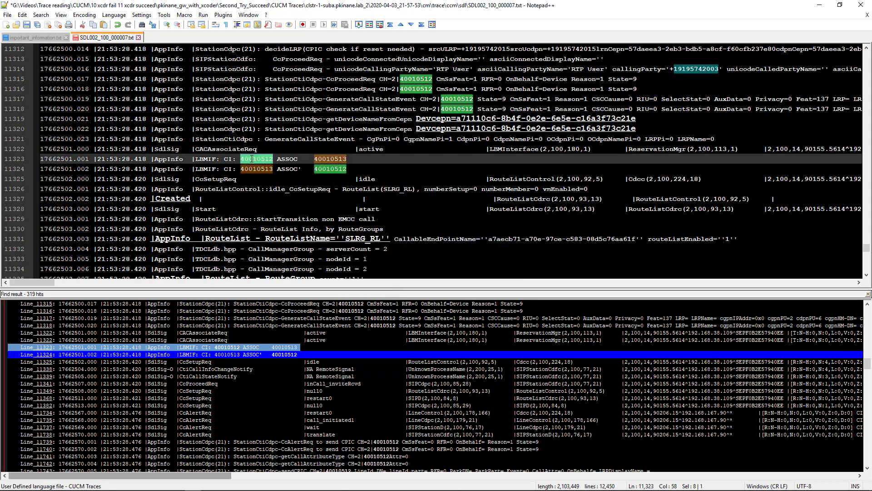
key("ctrl+shift+f")
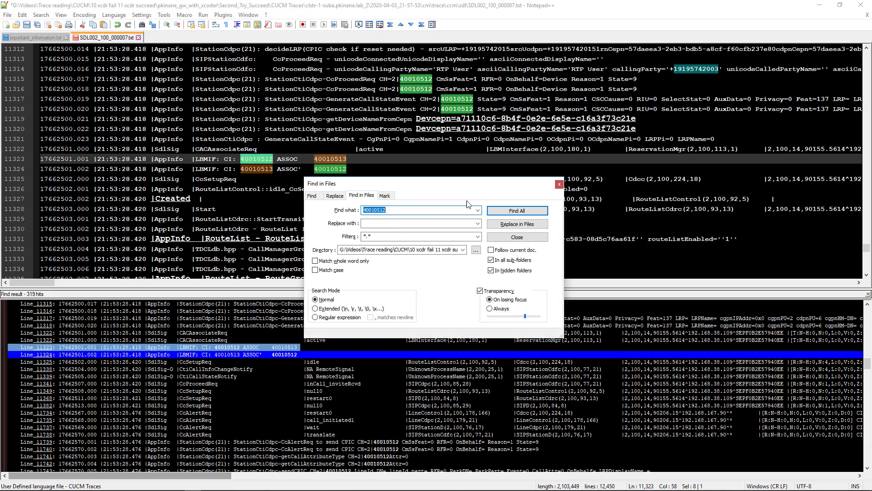
left_click(392, 210)
type(",")
double_click(383, 211)
key("ctrl+c")
left_click(430, 209)
key("ctrl+v")
type("(")
key("BackSpace")
type("3")
left_click(514, 211)
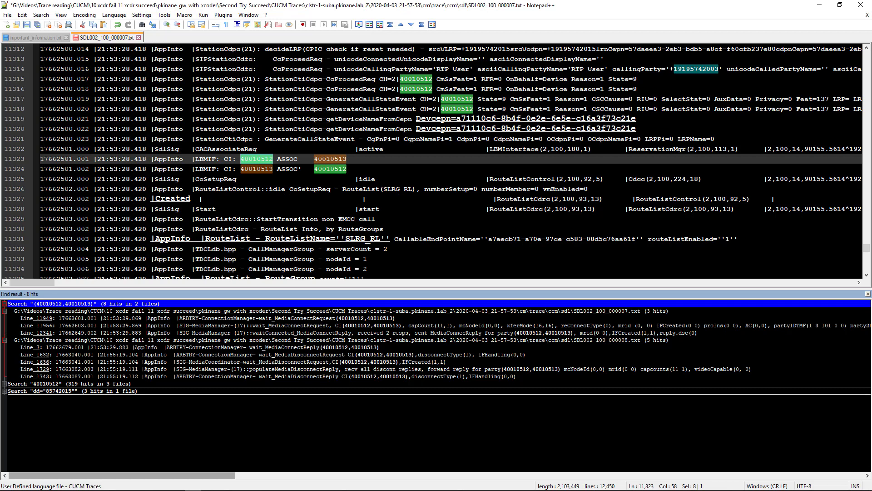
Open the first hit, the ARBTRY-ConnectionManager wait_MediaConnectRequest(40010512,40010513) line in SDL002_100_000007.txt
left_click_drag(180, 318, 392, 317)
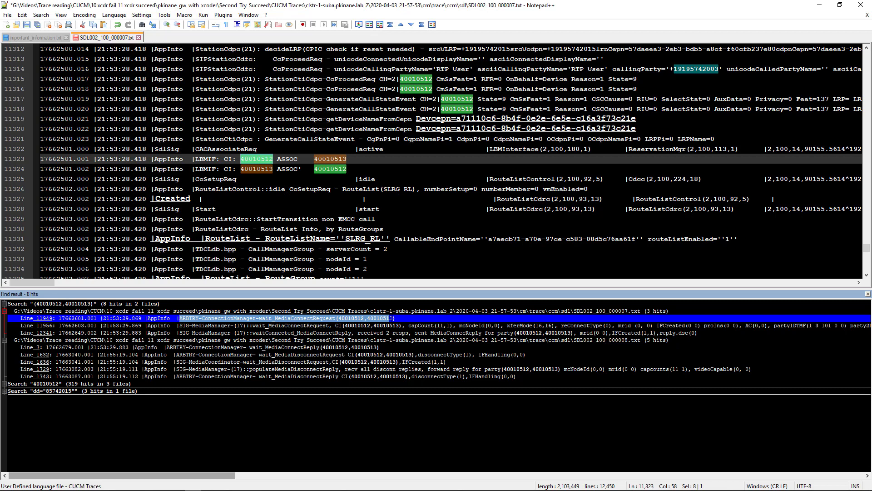
double_click(297, 321)
left_click(301, 189)
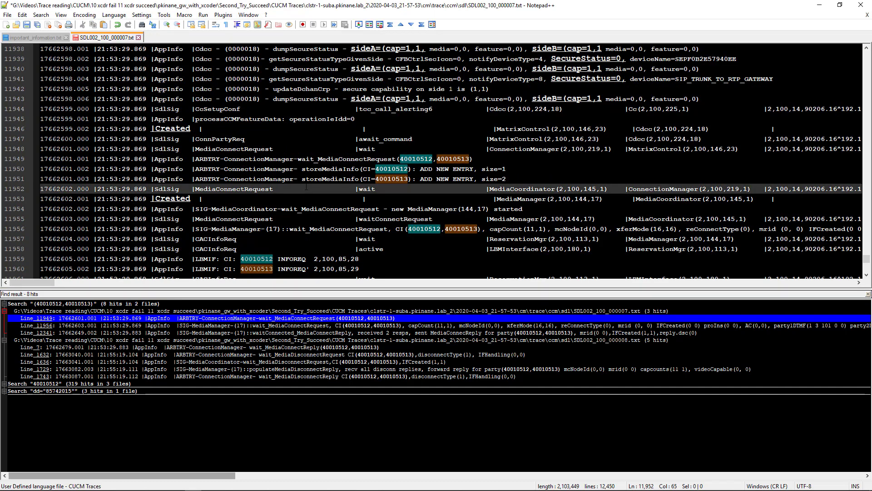
Insert a "##### 21:53:29.869 || caps mismatch! Xcoder Reqd. kbps(8)" heading above the preCheckCapabilities mismatch line
scroll(302, 189, "down", 4)
scroll(436, 159, "down", 2)
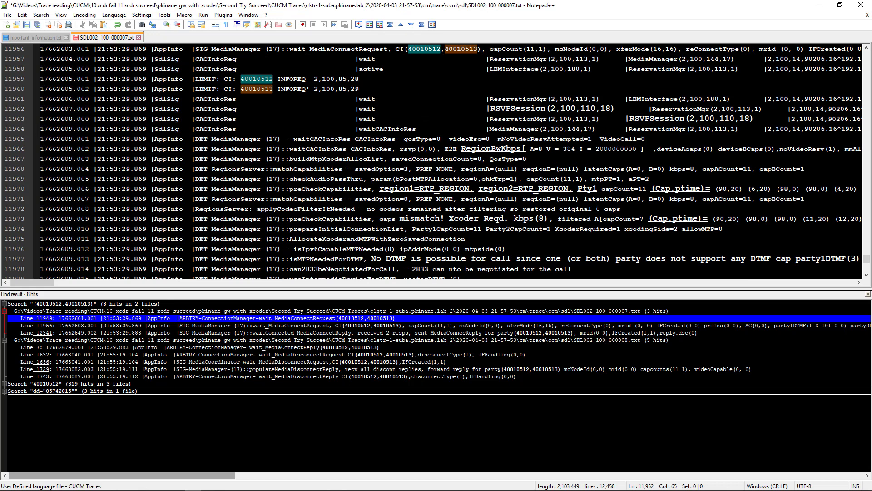
left_click_drag(380, 218, 548, 218)
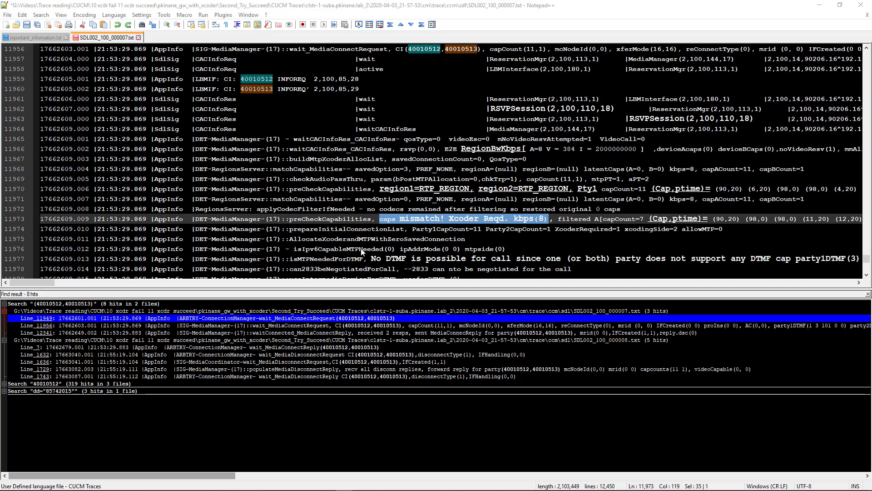
left_click_drag(97, 218, 143, 222)
key("ctrl+shift+p")
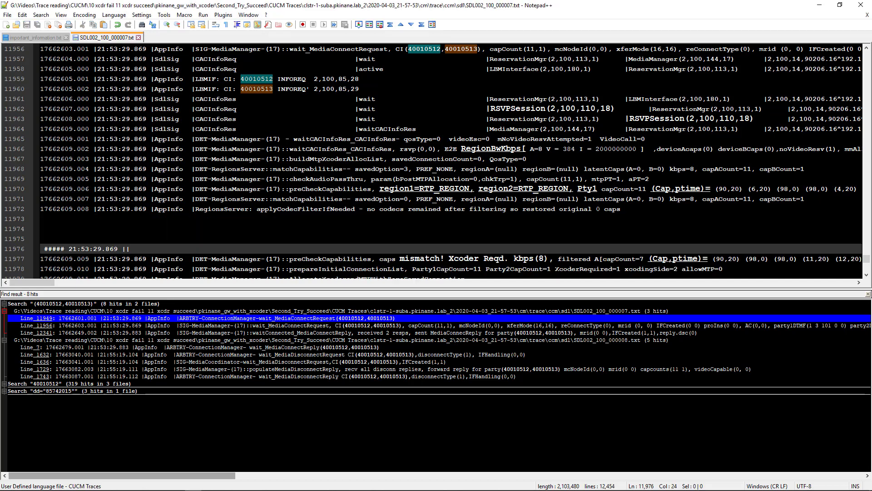
left_click_drag(380, 258, 549, 260)
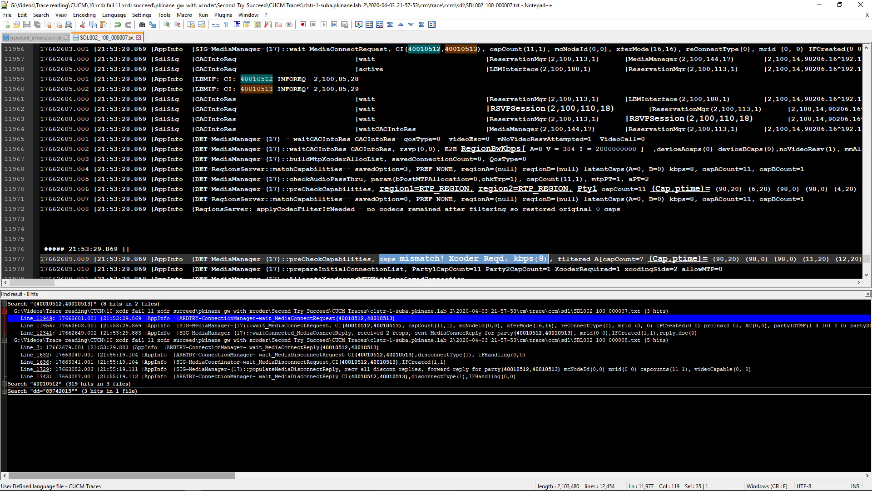
left_click(191, 249)
key("ctrl+v")
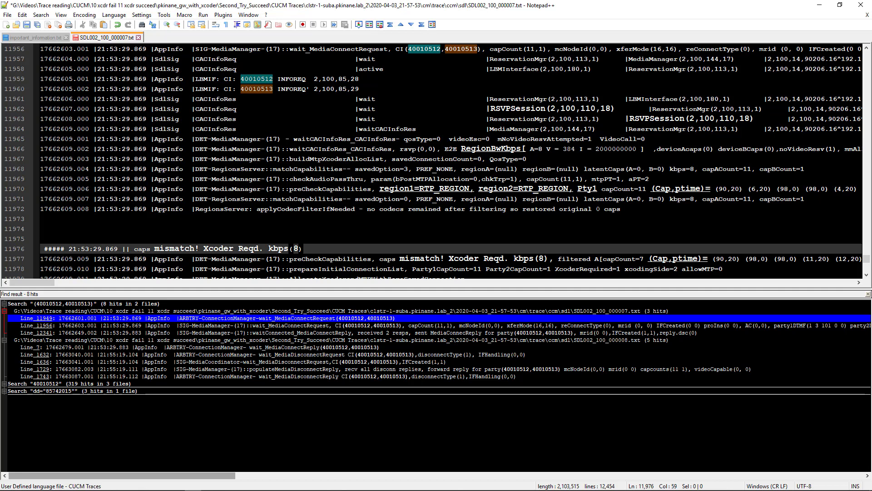
Mark the transcoder call identifier 40010514 in the sendMTPXcoderAllocationRequest line with the 3rd style
left_click_drag(577, 188, 644, 189)
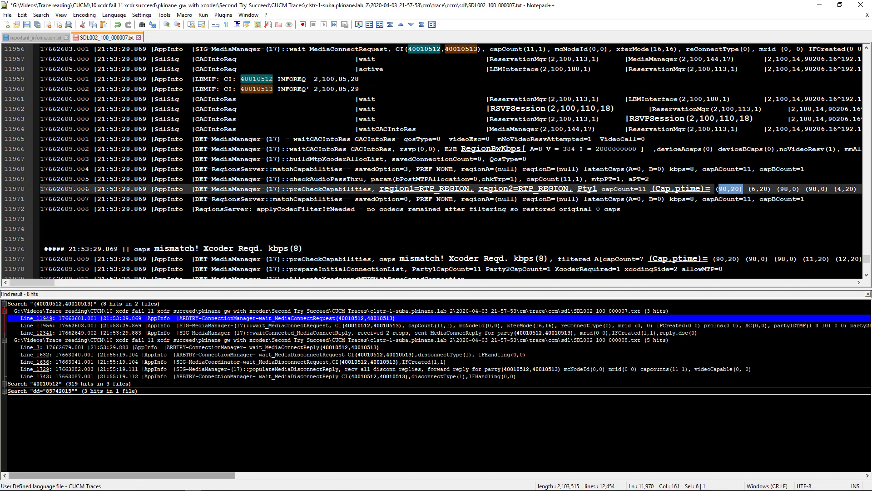
left_click(528, 220)
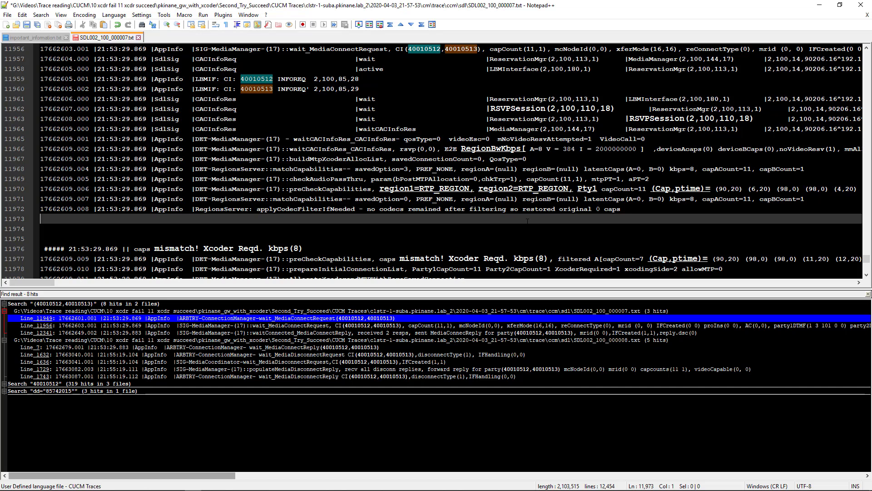
scroll(515, 213, "down", 7)
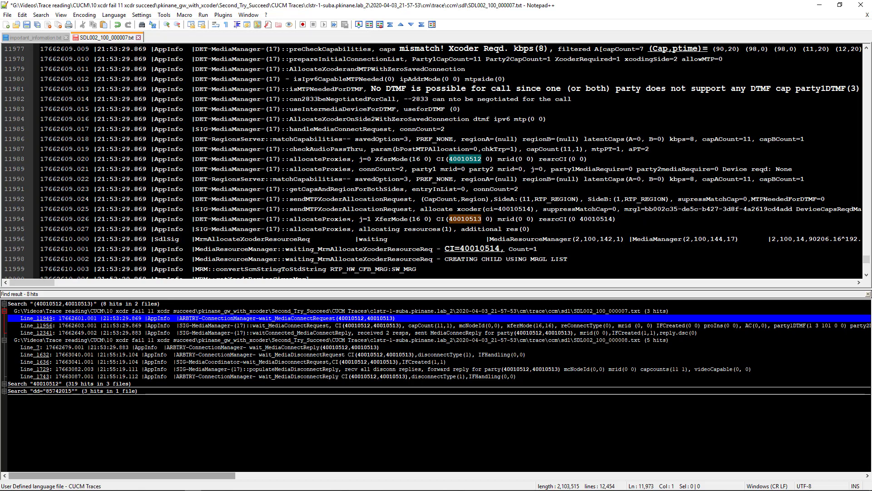
scroll(439, 162, "up", 2)
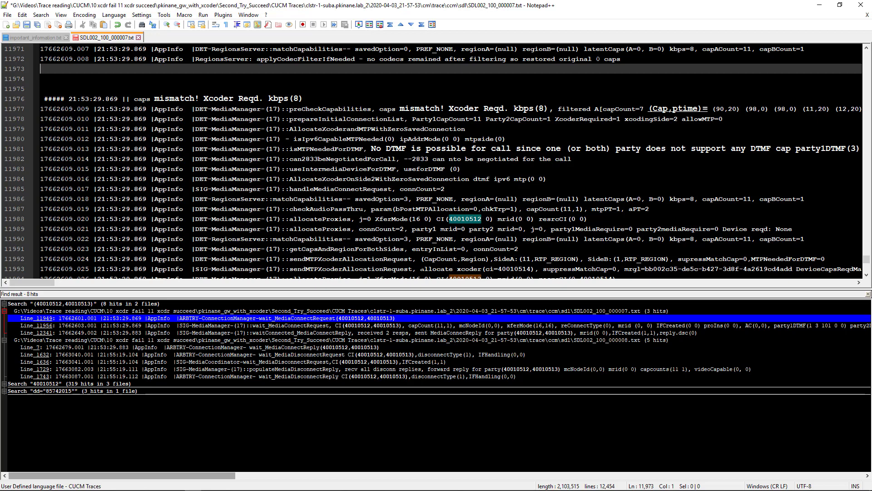
left_click_drag(421, 269, 481, 268)
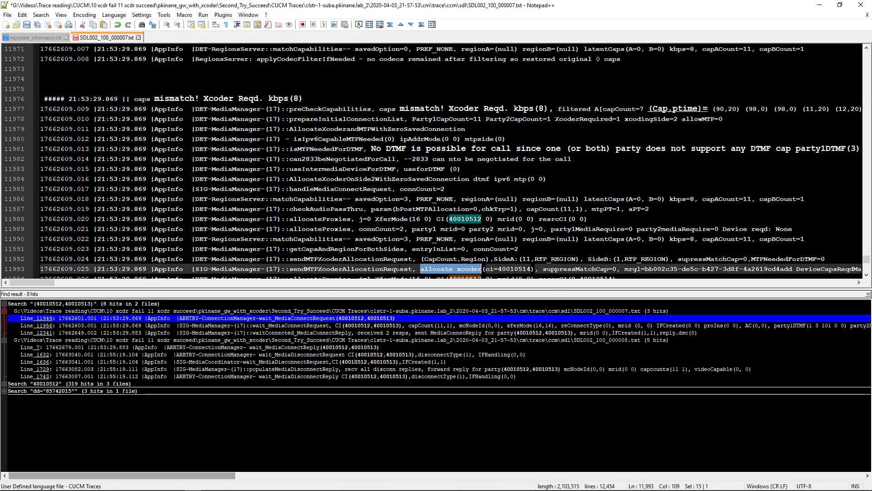
scroll(401, 268, "down", 3)
double_click(514, 179)
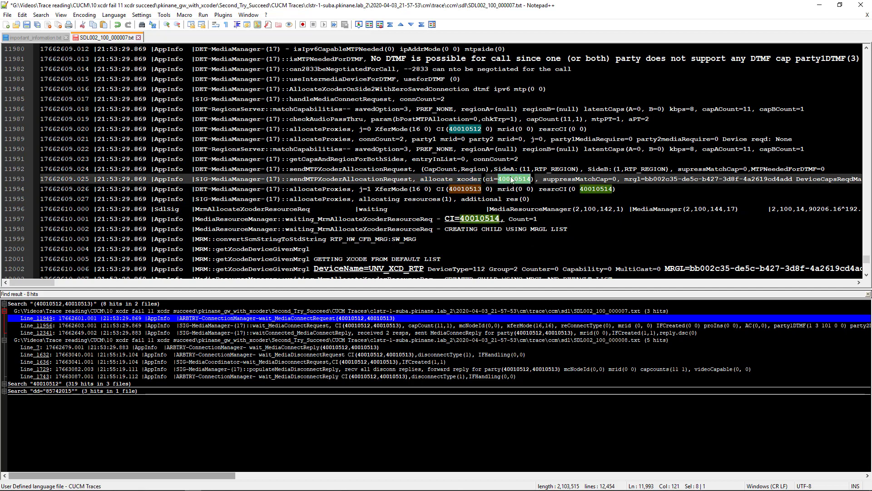
right_click(514, 180)
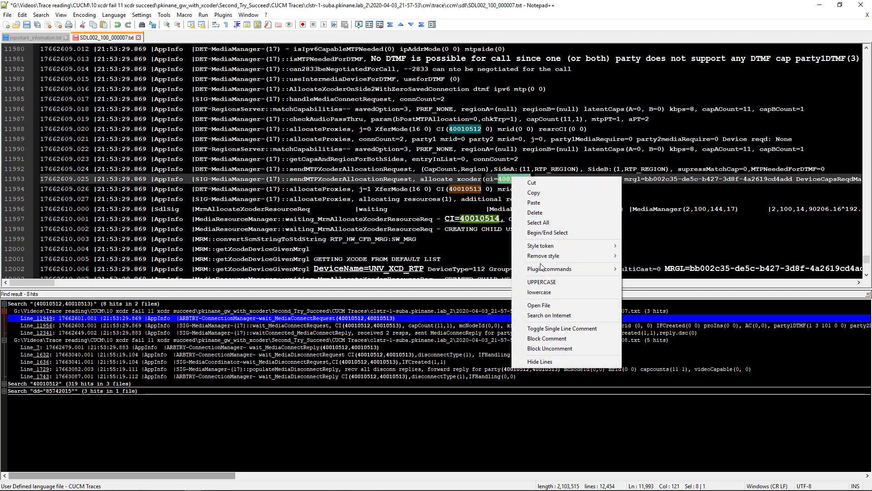
mouse_move(609, 246)
left_click(637, 266)
left_click(536, 198)
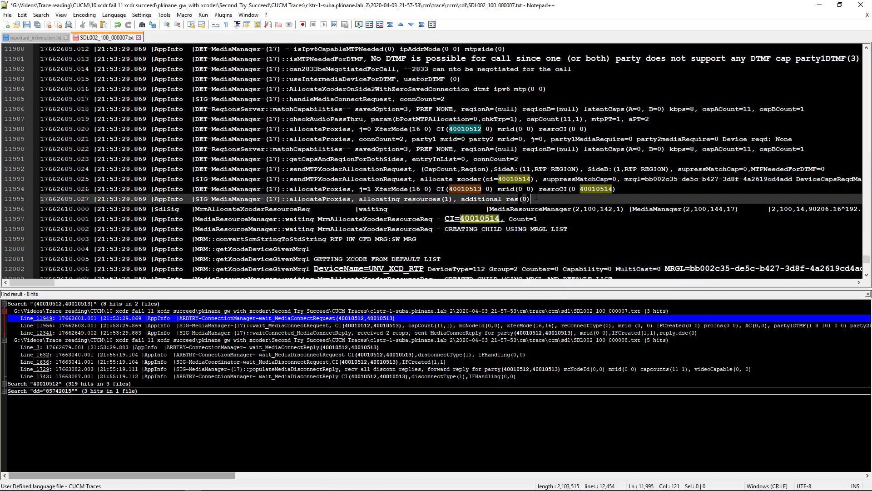
Insert a "##### 21:53:29.869 || allocate xcoder(ci=40010514)" heading above the sendMTPXcoderAllocationRequest line with ci=40010514 and save the trace file
left_click_drag(98, 179, 146, 179)
key("ctrl+shift+p")
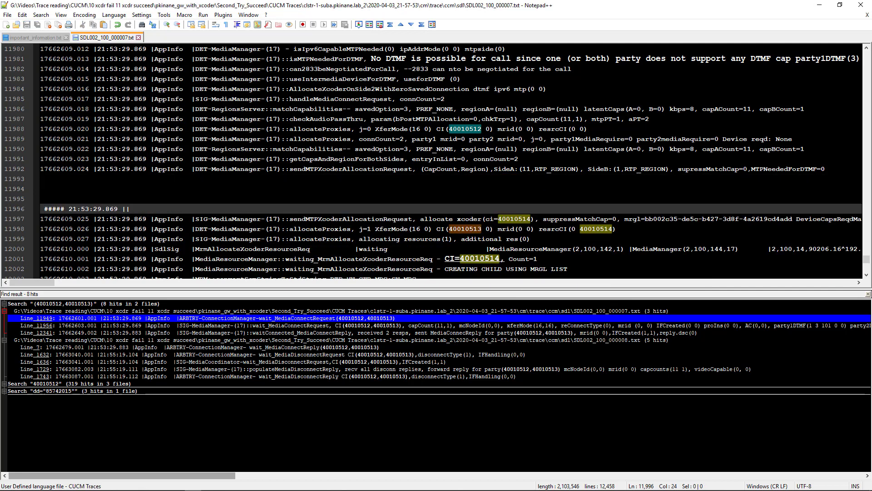
left_click_drag(420, 218, 535, 219)
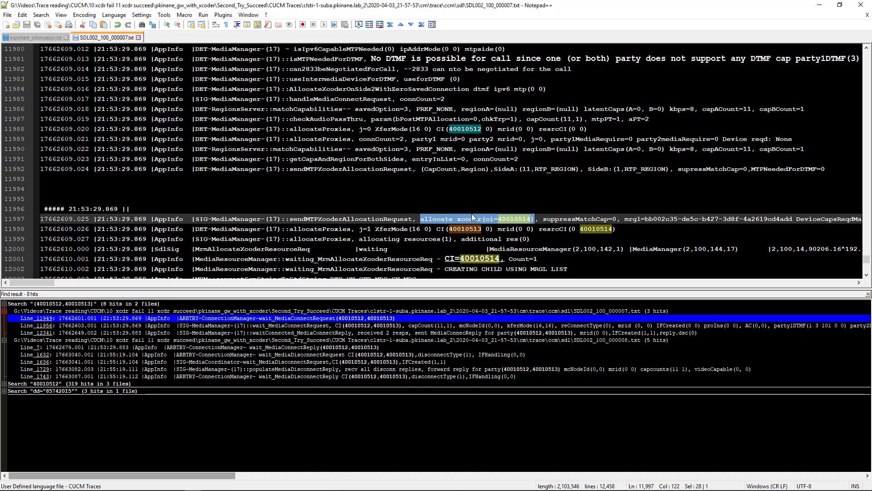
key("ctrl+c")
key("Up")
key("ctrl+v")
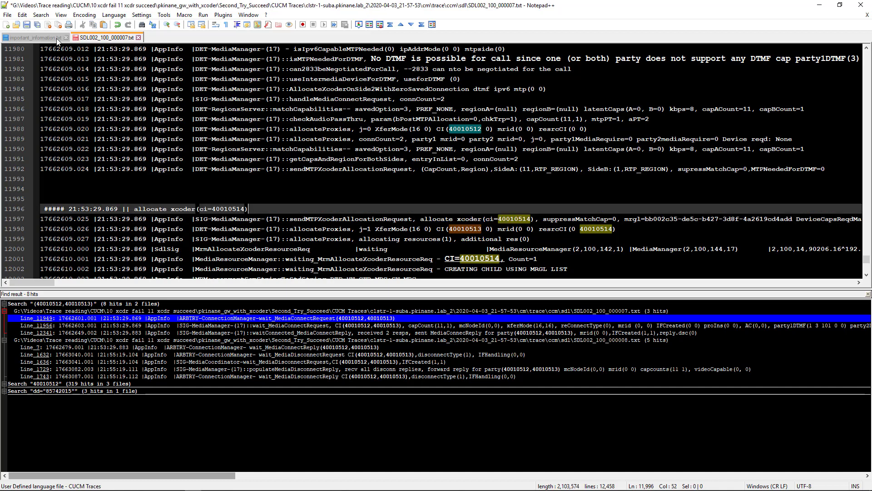
left_click(27, 25)
key("Up")
key("Up")
key("Up")
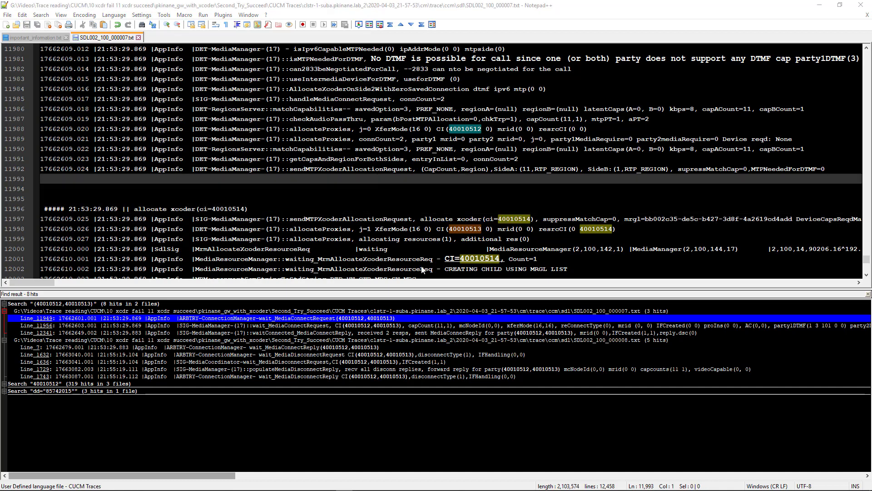
Examine the MrmAllocateXcoderResourceReq signal line, including its name parts and its MediaManager and MediaResourceManager processes
double_click(653, 249)
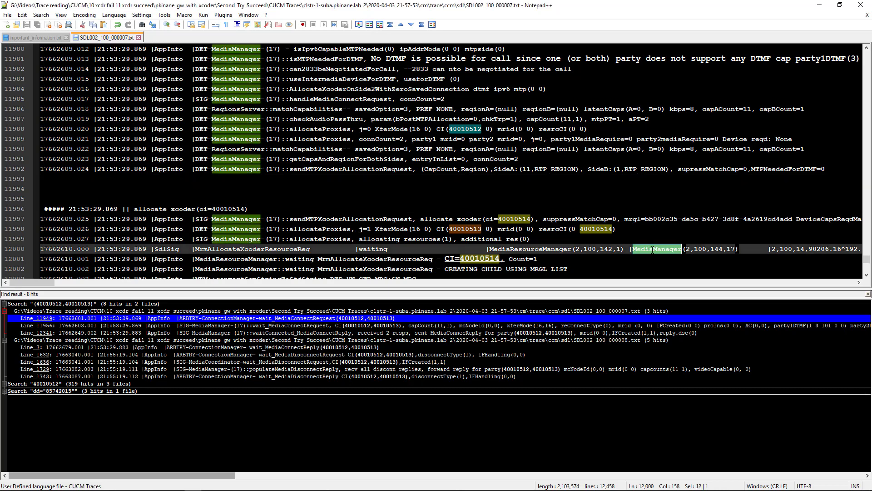
double_click(520, 250)
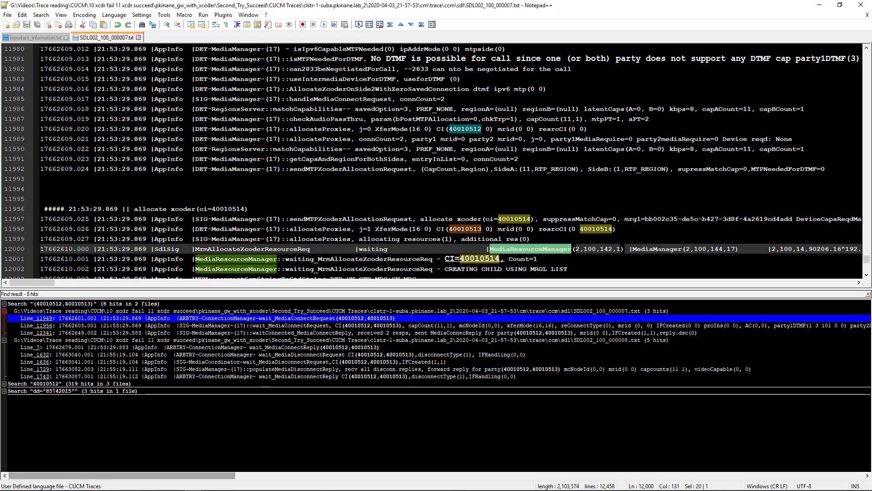
double_click(203, 250)
left_click_drag(196, 249, 208, 248)
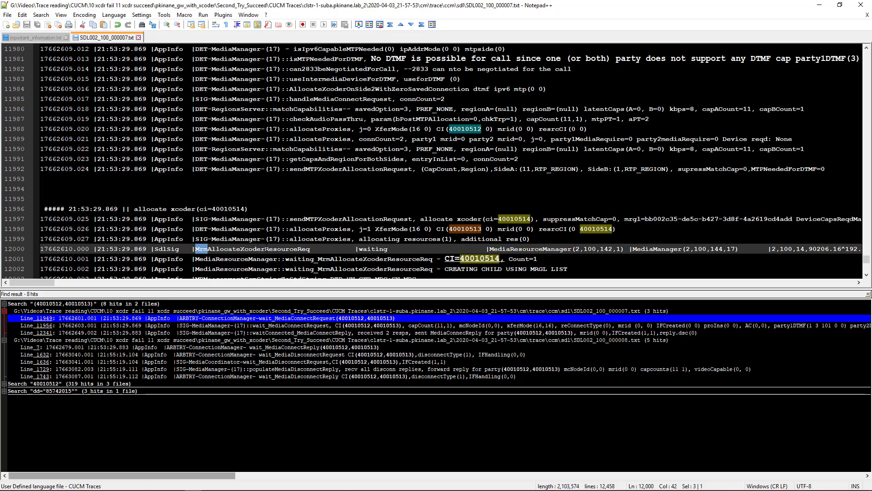
left_click_drag(265, 248, 208, 249)
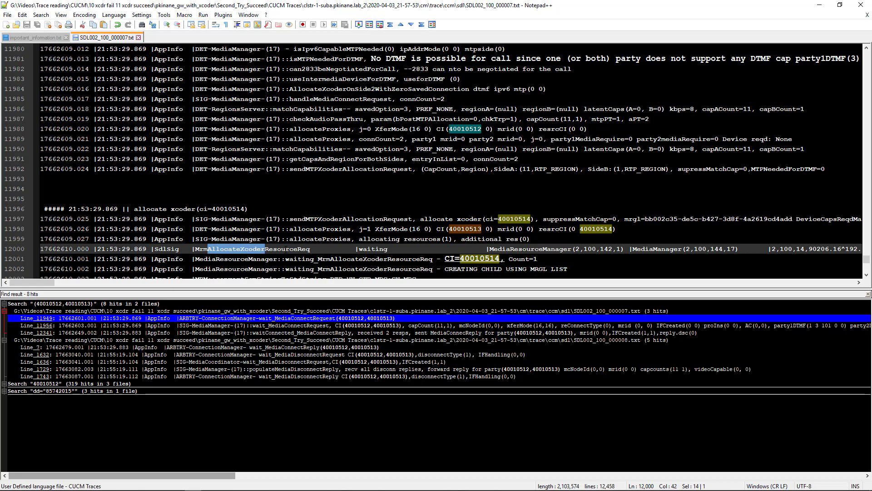
left_click_drag(298, 248, 314, 248)
left_click(332, 249)
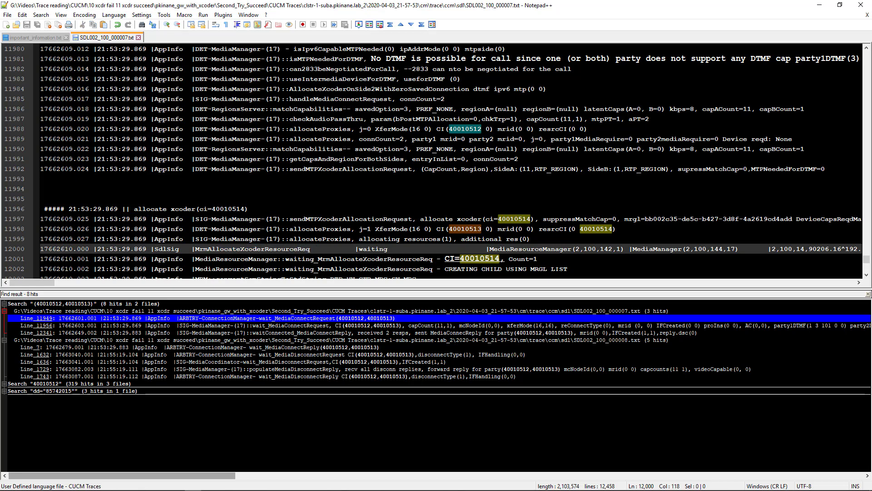
double_click(653, 249)
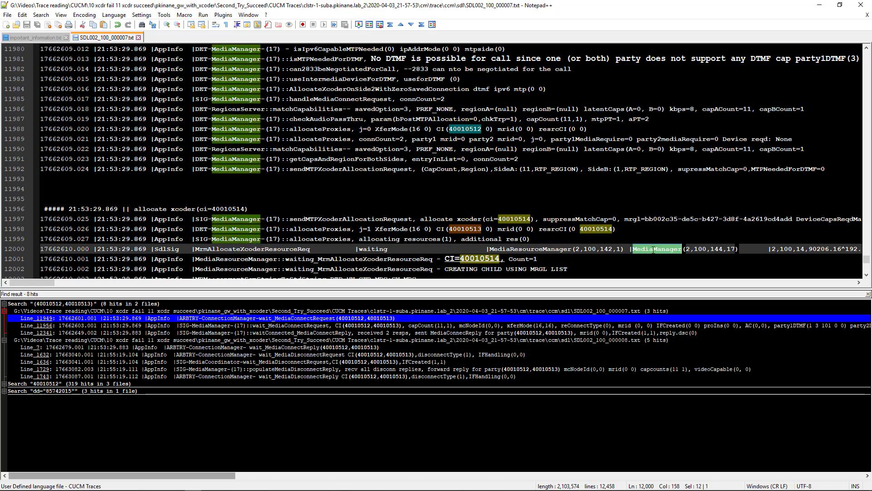
double_click(562, 248)
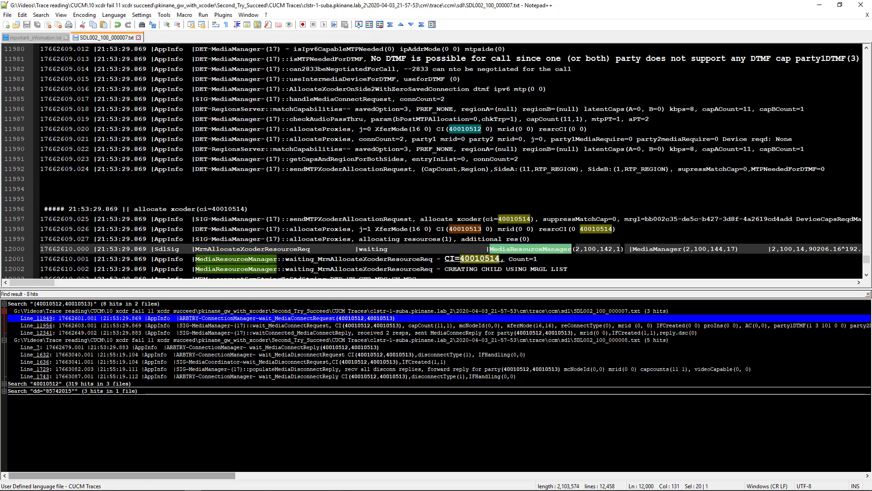
double_click(657, 249)
Examine the MRGL line and the media resource group names in the convertScmStringToStdString line below it
scroll(657, 248, "down", 2)
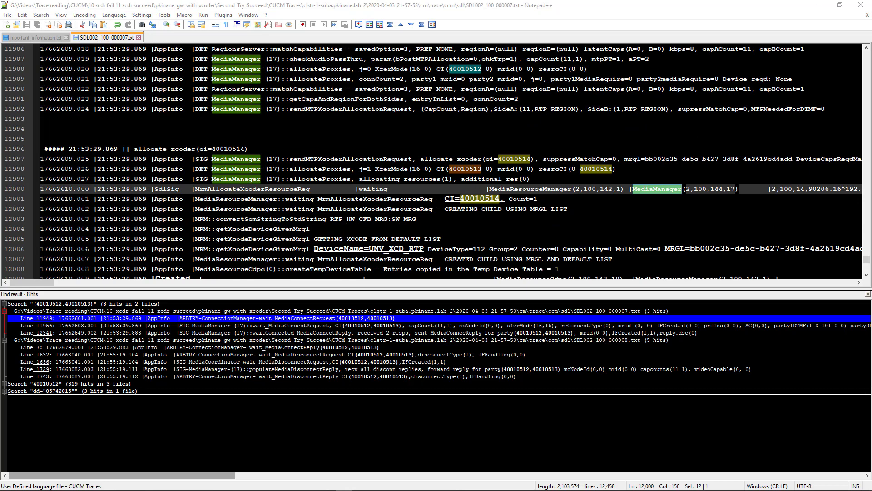
double_click(538, 209)
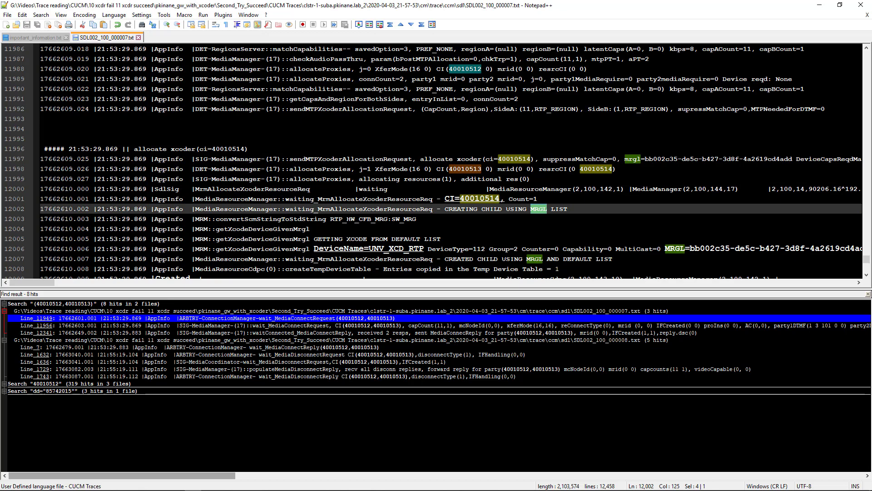
left_click_drag(330, 218, 389, 223)
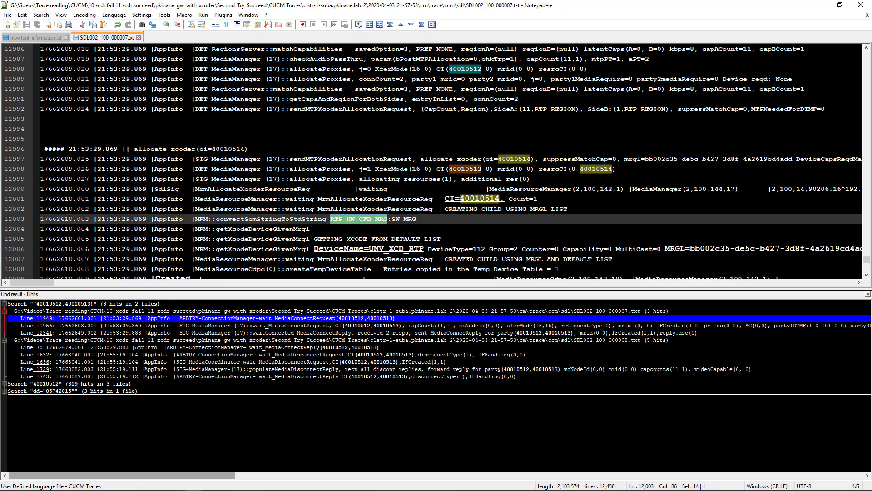
double_click(539, 210)
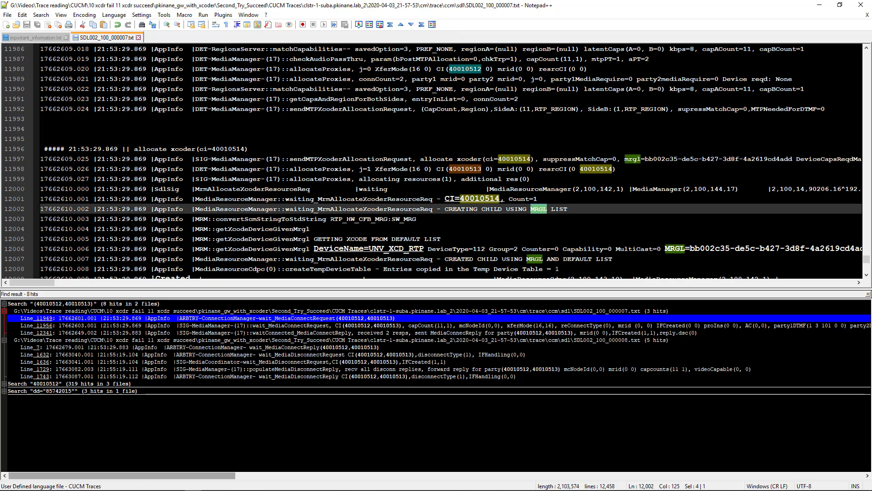
left_click_drag(375, 219, 387, 218)
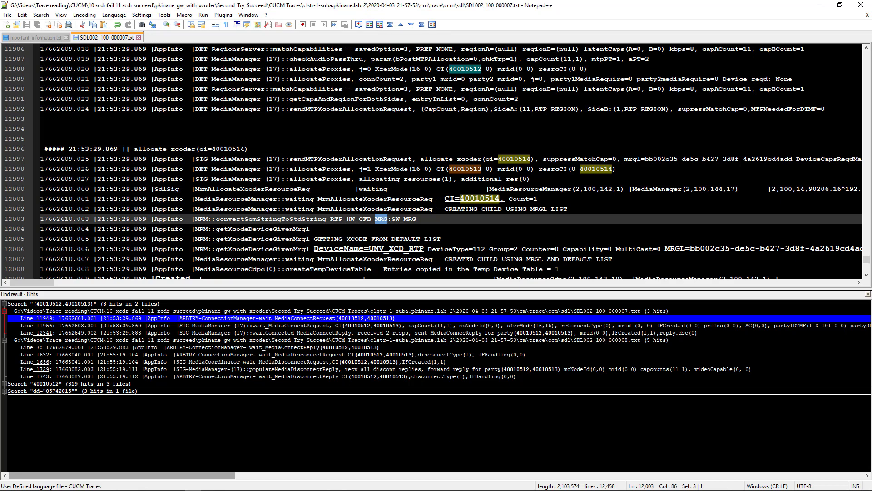
Examine the group names RTP_HW_CFB_MRG and SW_MRG individually in the convertScmStringToStdString line
left_click_drag(330, 219, 388, 219)
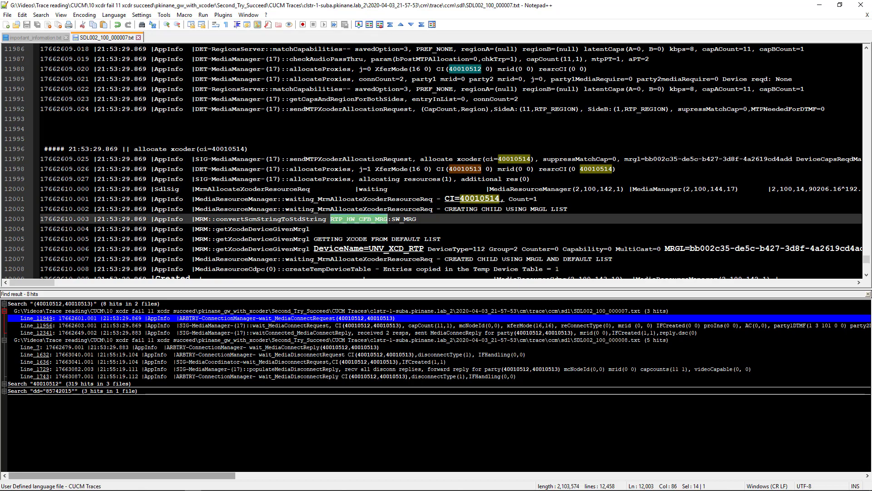
left_click_drag(392, 219, 419, 219)
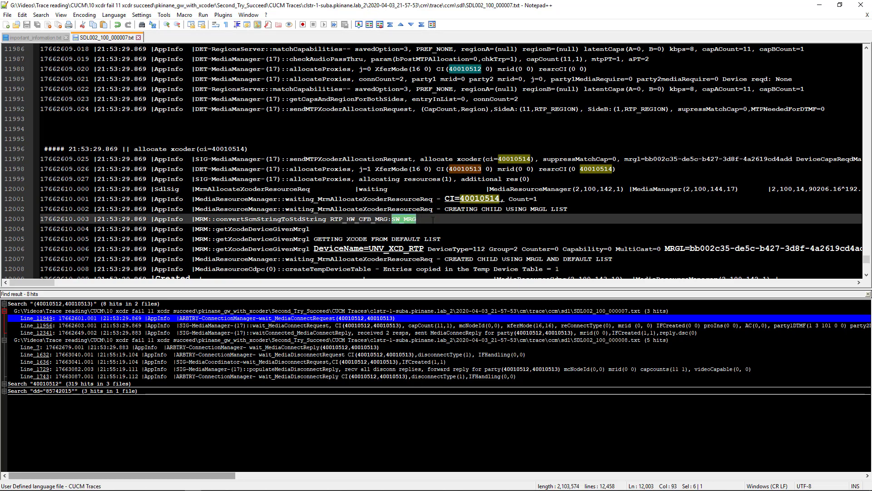
left_click(433, 219)
left_click_drag(392, 219, 418, 218)
double_click(359, 218)
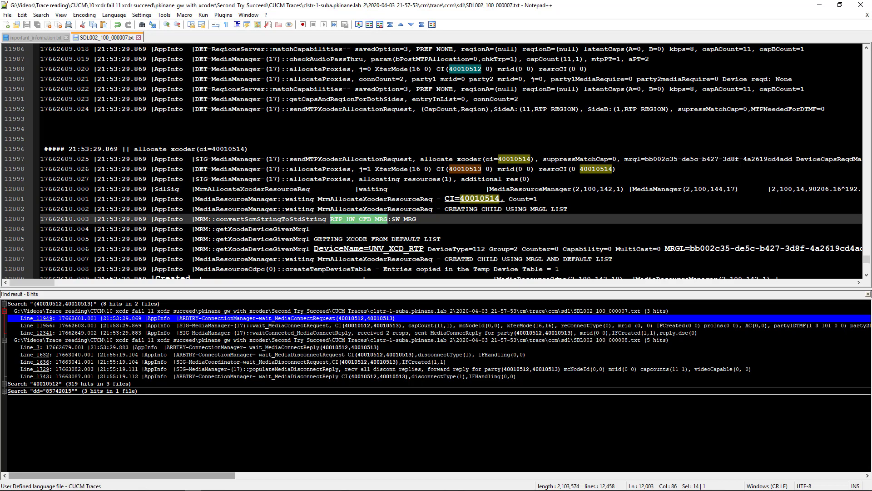
Examine the default list text and the UNV_XCD_RTP device name in the getXcodeDeviceGivenMrgl lines
left_click_drag(314, 238, 441, 238)
scroll(384, 180, "down", 2)
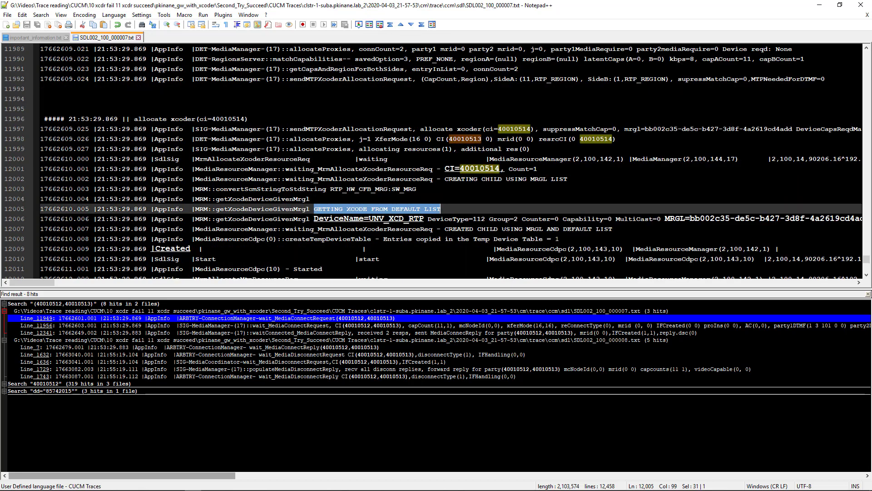
left_click_drag(369, 189, 423, 188)
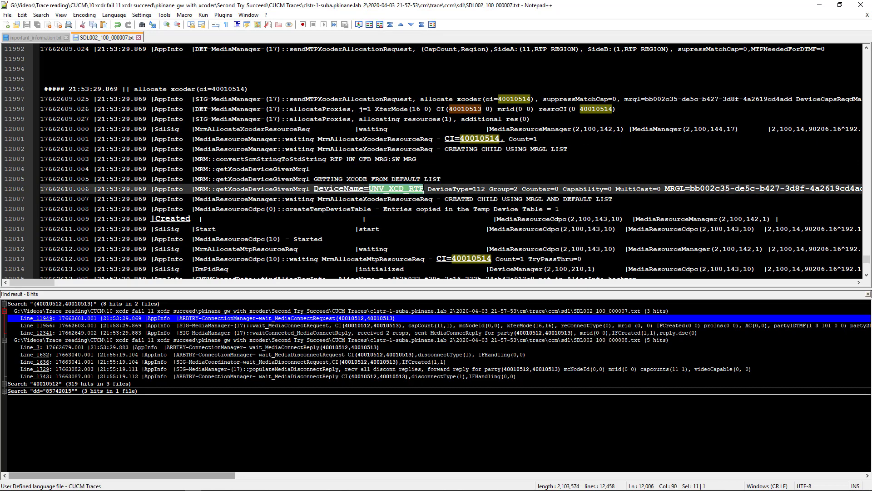
left_click(369, 188)
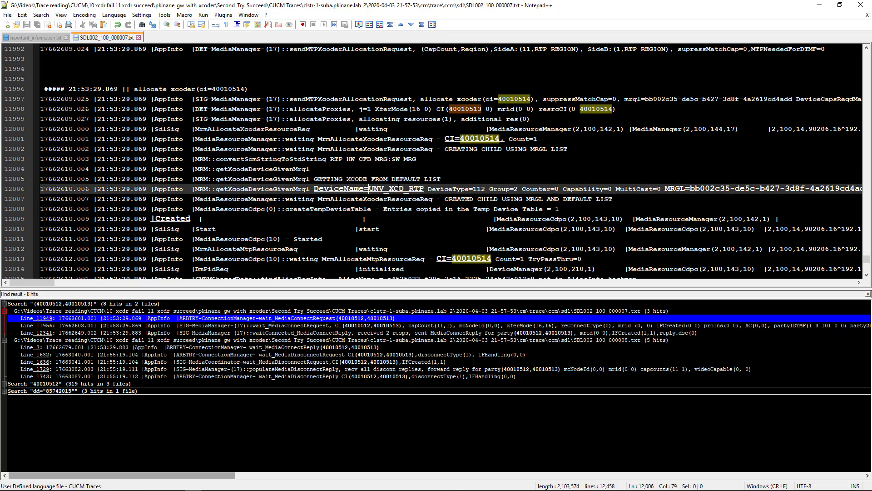
left_click_drag(424, 189, 410, 189)
left_click_drag(369, 189, 385, 188)
key("alt+Tab")
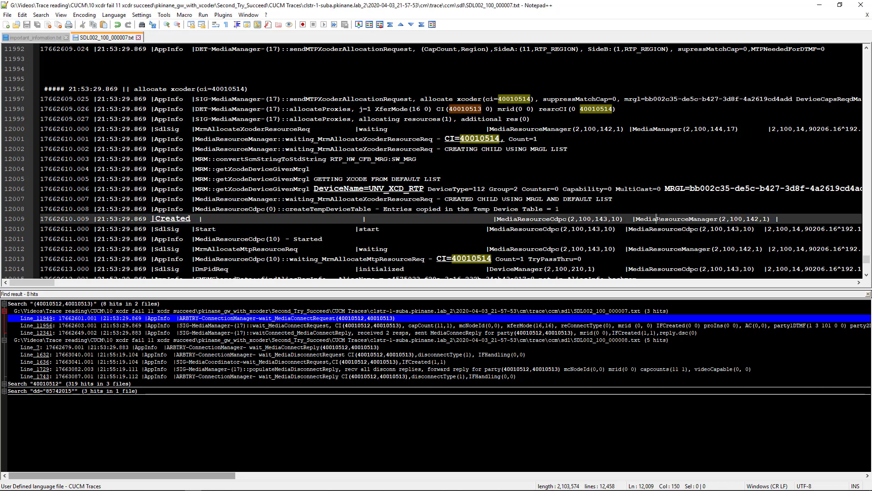
Examine the Created line with its MediaResourceManager parent and MediaResourceCdpc(2,100,143,10) child process
double_click(677, 218)
double_click(166, 218)
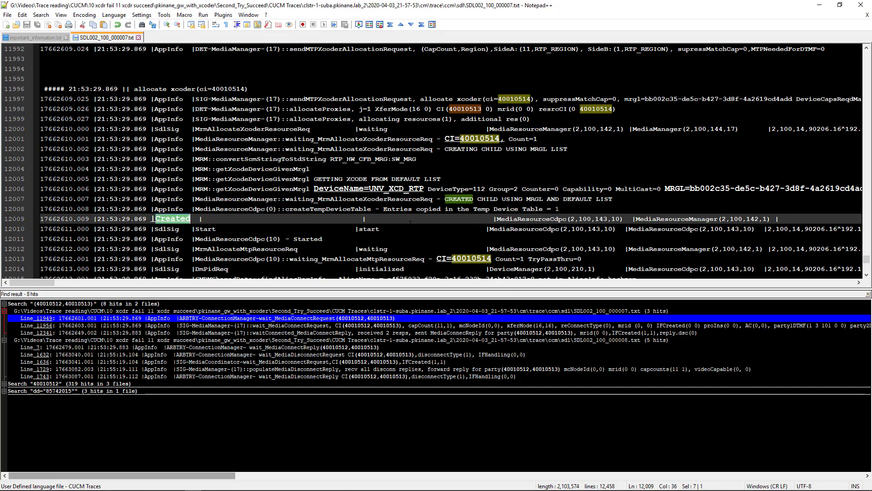
left_click_drag(496, 219, 566, 222)
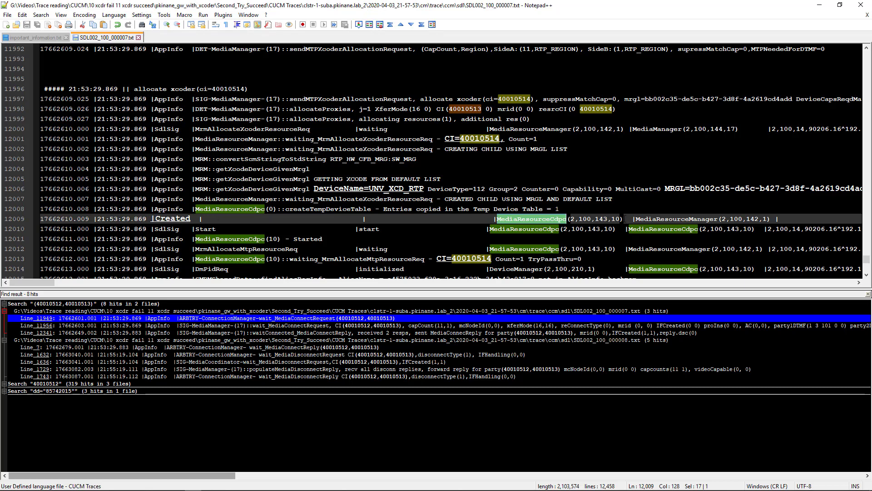
left_click_drag(623, 219, 498, 221)
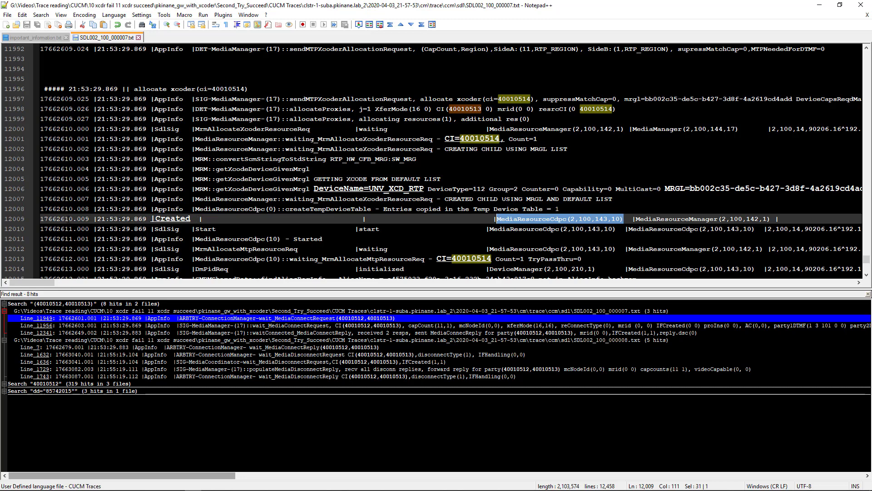
Compare the sequence number of the Created line with that of the MrmAllocateXcoderResourceReq signal and its CI line
double_click(59, 219)
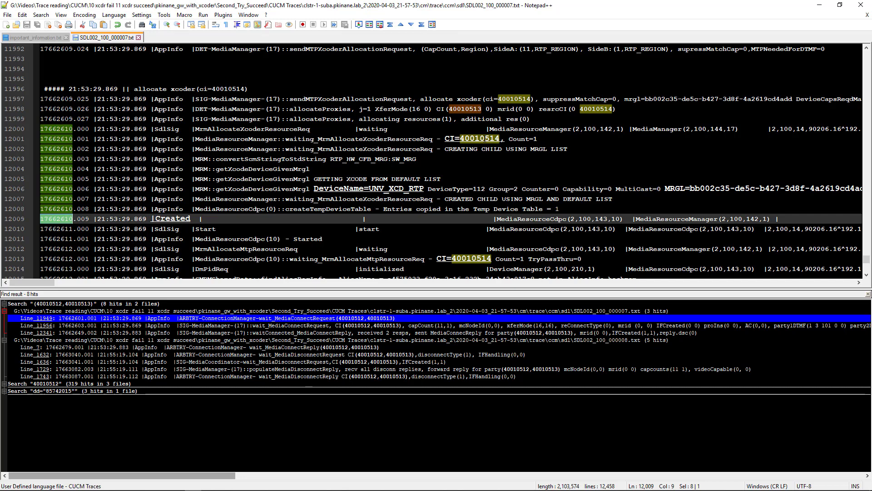
double_click(486, 138)
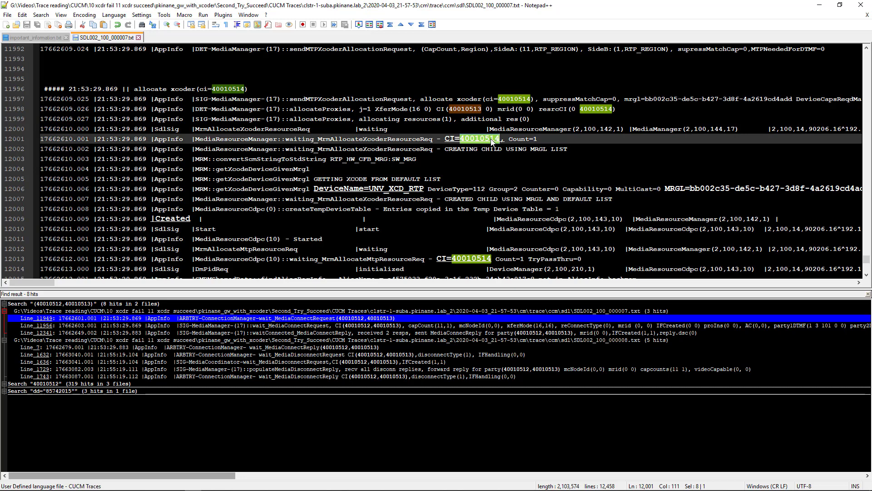
double_click(75, 129)
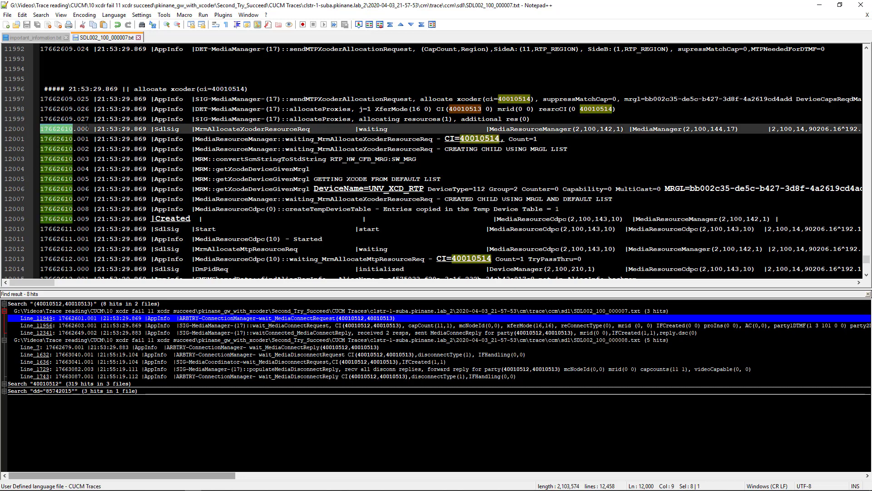
double_click(86, 128)
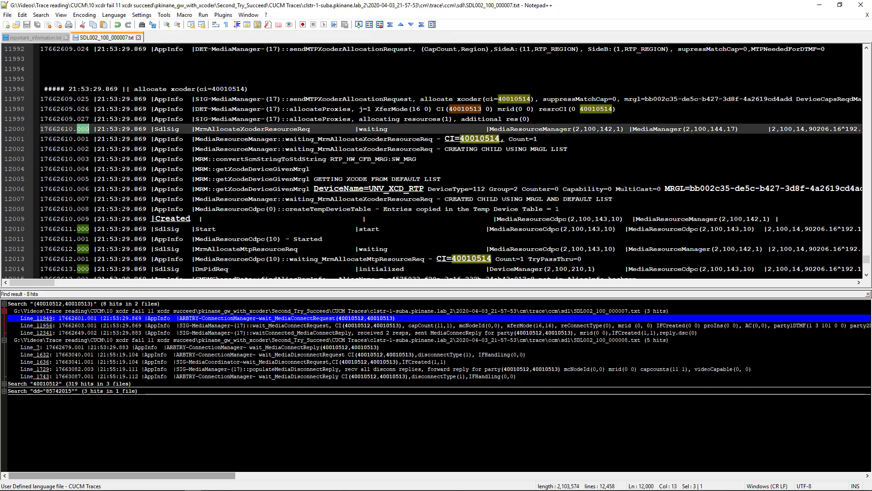
double_click(59, 219)
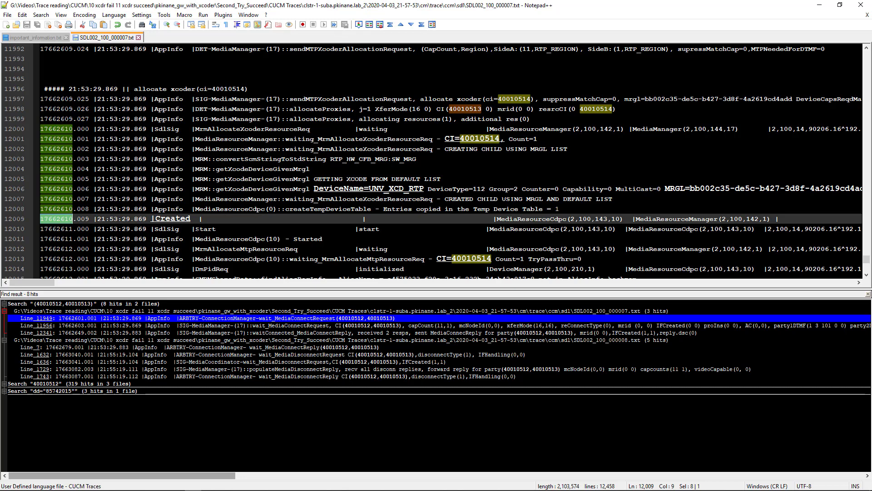
double_click(532, 219)
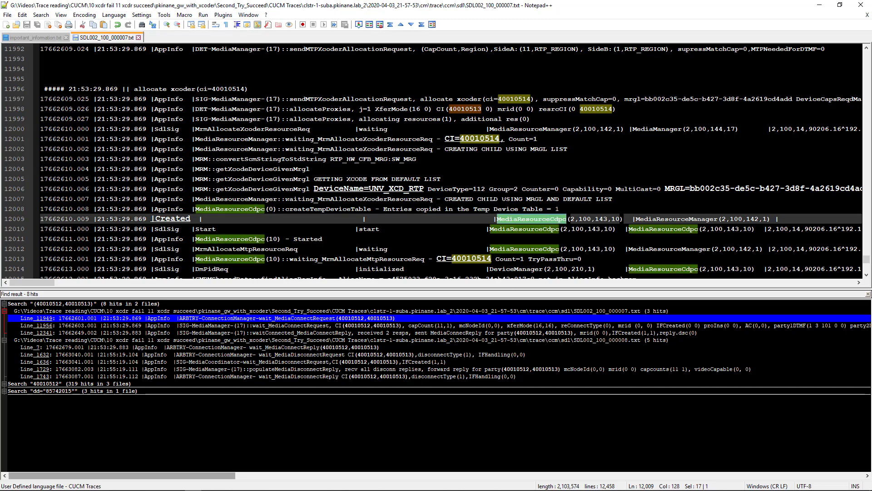
Examine the two MrmAllocateMtpResourceReq signal lines below the Created line and the MediaResourceCdpc process they reach
scroll(435, 162, "down", 1)
scroll(436, 162, "down", 2)
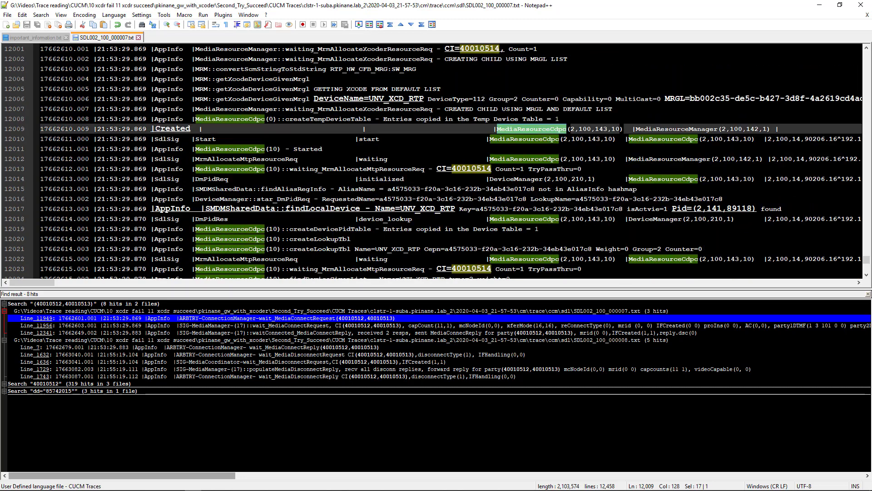
left_click(267, 188)
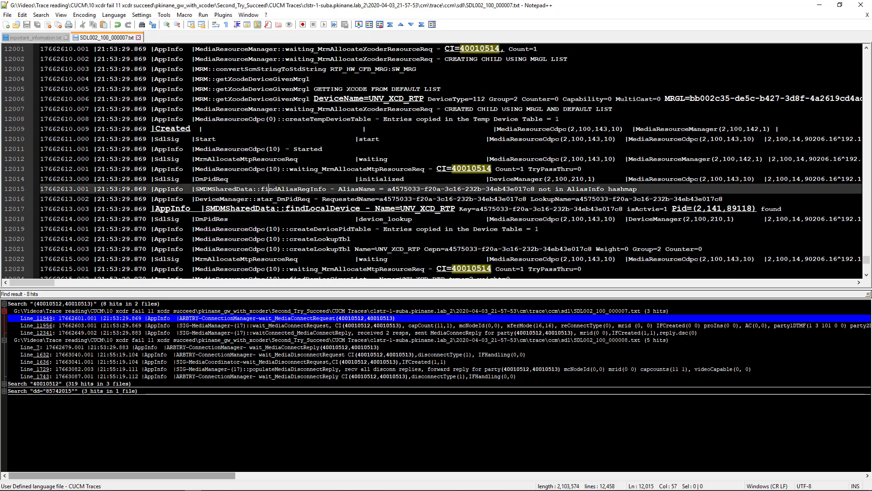
double_click(273, 160)
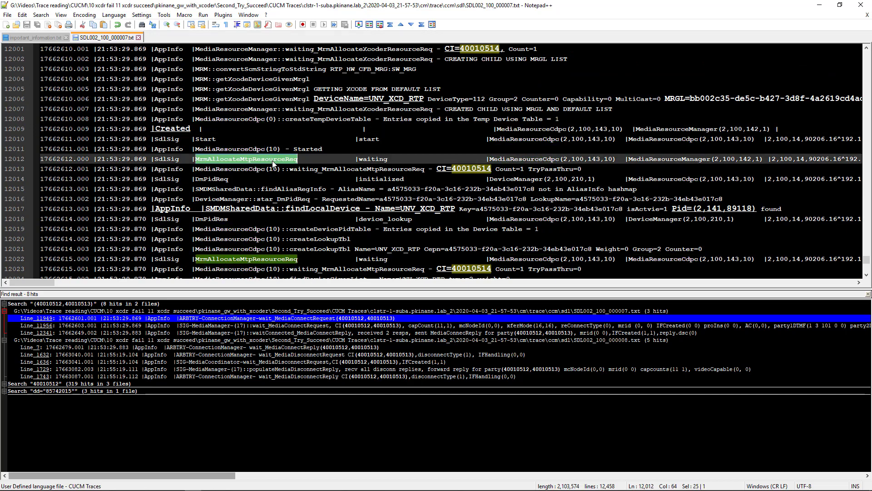
scroll(436, 159, "down", 3)
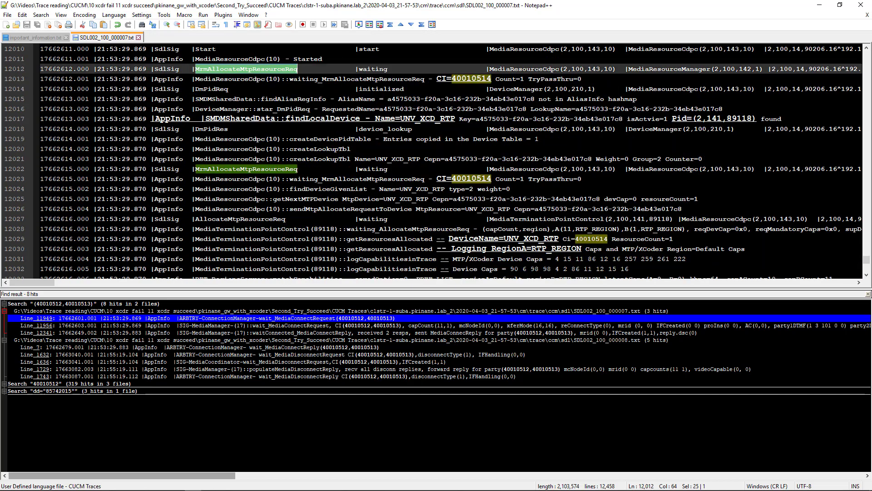
scroll(436, 162, "up", 1)
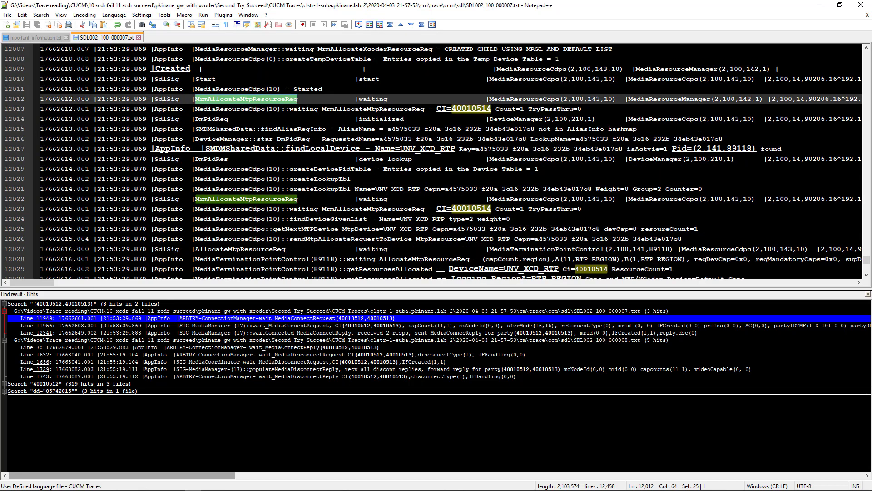
left_click(302, 199)
double_click(302, 199)
left_click_drag(302, 199, 292, 197)
triple_click(292, 197)
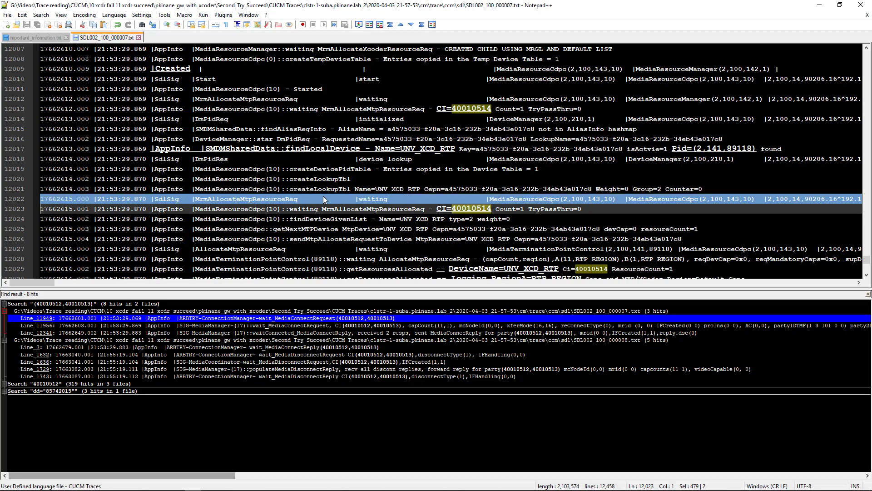
double_click(538, 200)
left_click(604, 199)
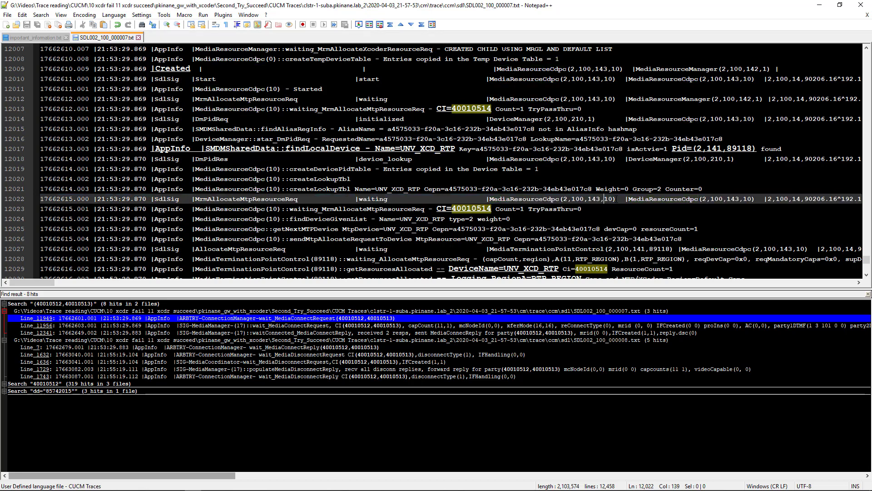
scroll(604, 199, "up", 2)
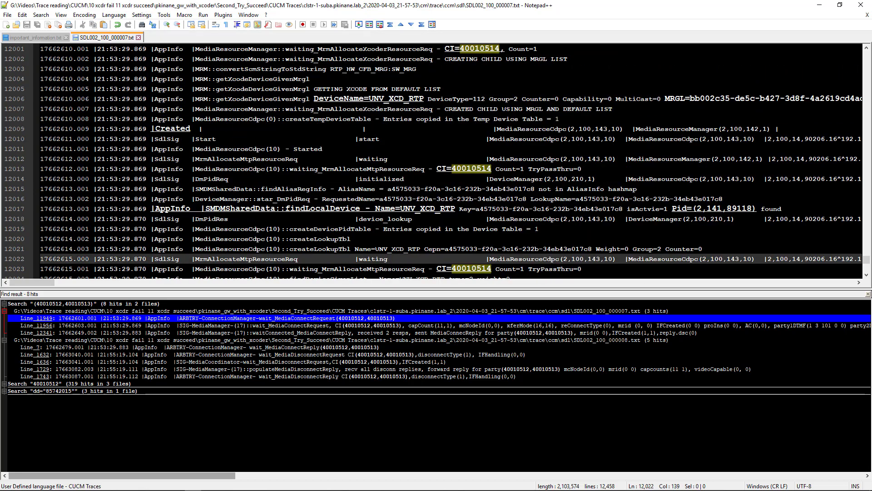
Mark the MediaResourceCdpc(2,100,143,10 process identifier from the Created line with the 3rd style
double_click(59, 88)
left_click_drag(497, 129, 617, 132)
right_click(617, 131)
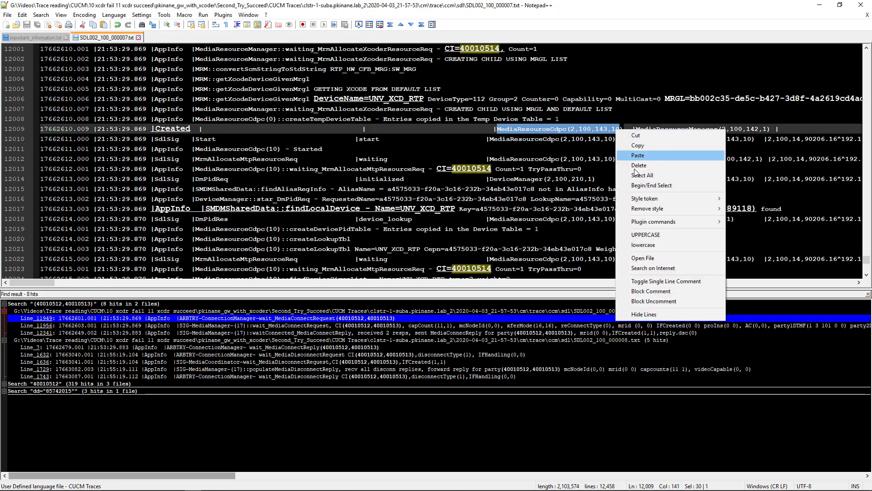
mouse_move(647, 199)
left_click(738, 223)
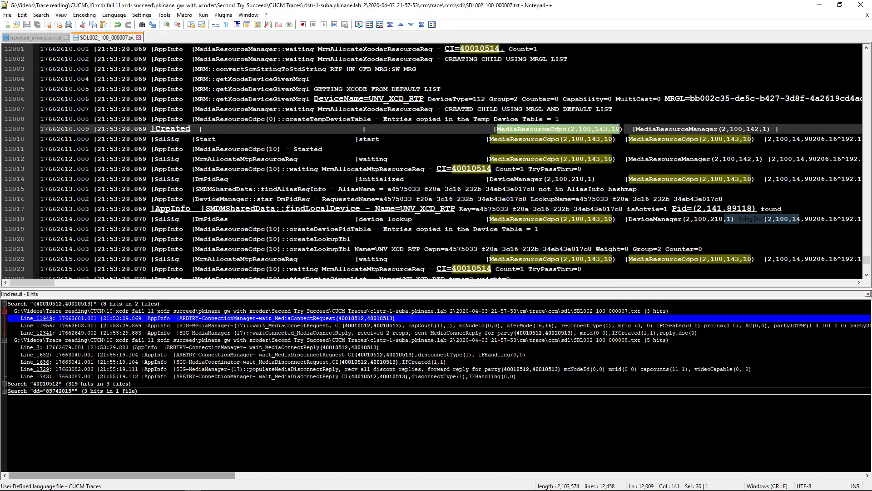
left_click(381, 188)
Examine the AllocateMtpResourceReq signal line and the MediaTerminationPointControl process that receives it from MediaResourceCdpc
scroll(382, 188, "down", 2)
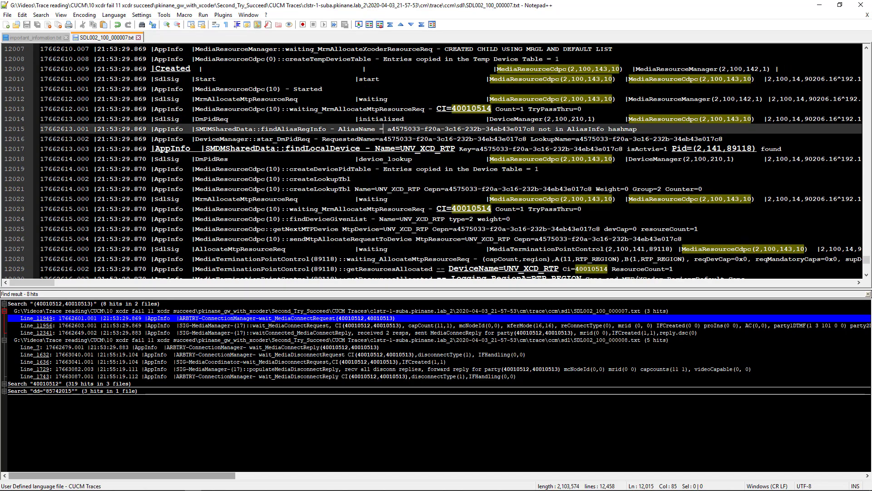
scroll(436, 161, "down", 4)
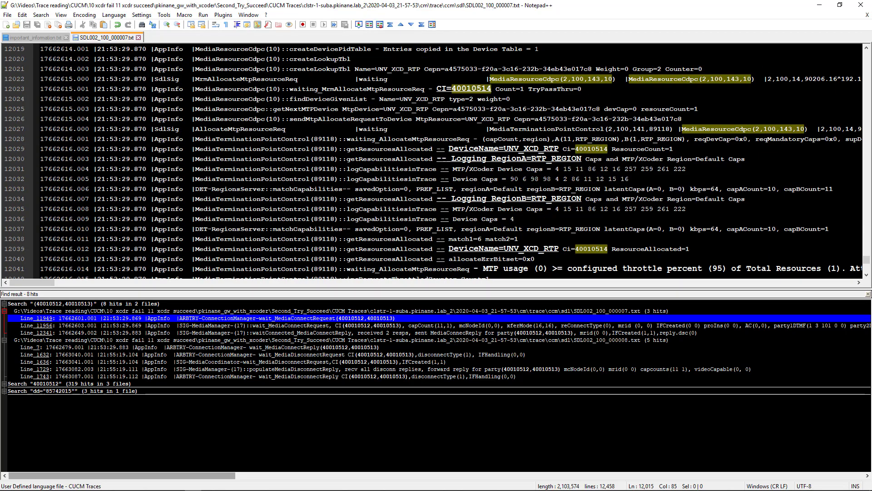
double_click(268, 129)
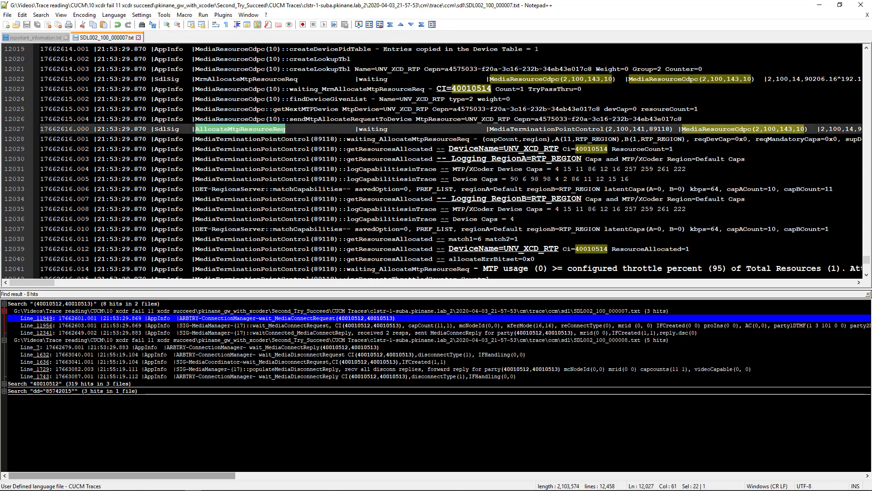
double_click(525, 129)
scroll(519, 136, "up", 2)
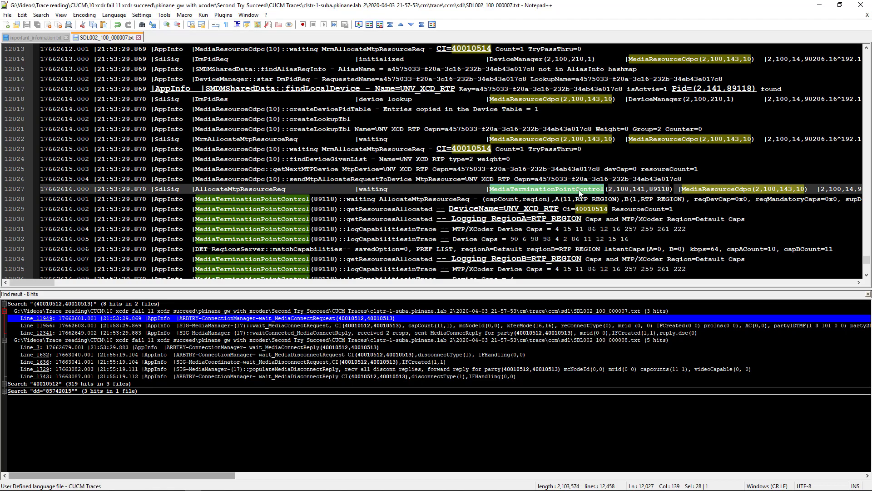
scroll(579, 189, "up", 2)
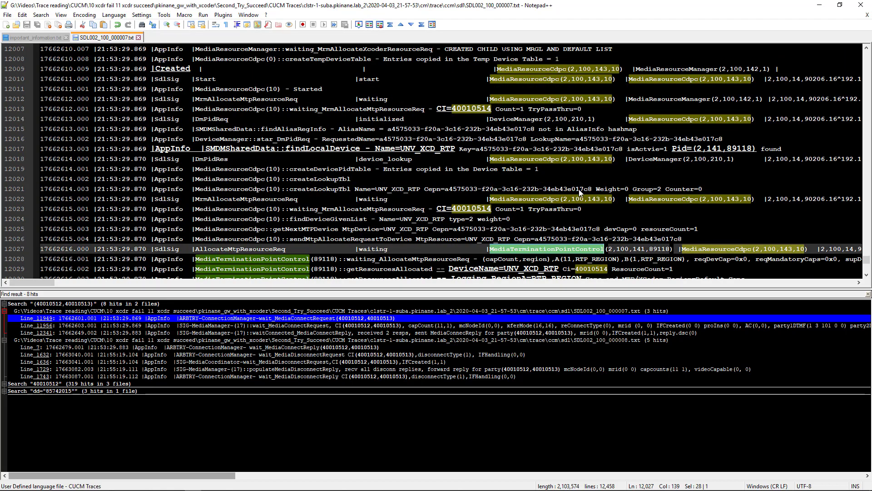
Examine the SendMTPResourceErrToSender line for Ci=40010514 below the MediaTerminationPointControl resource allocation lines
scroll(578, 189, "up", 14)
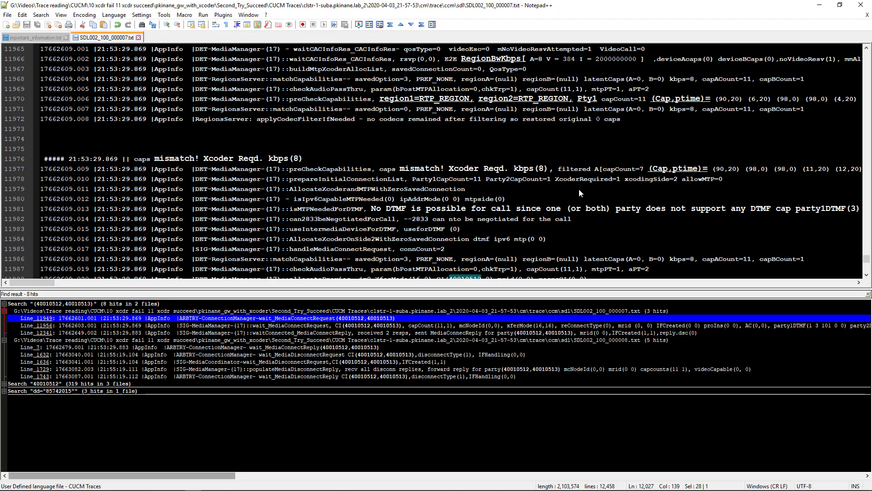
scroll(579, 189, "down", 19)
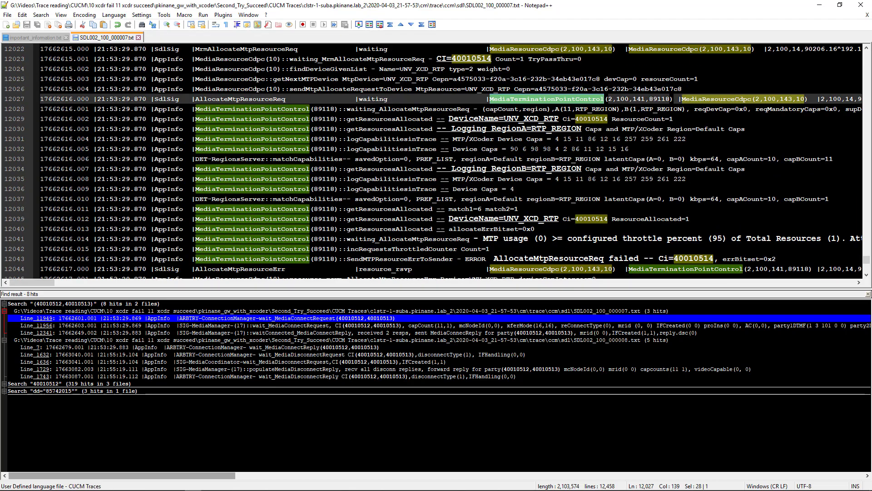
scroll(579, 189, "down", 2)
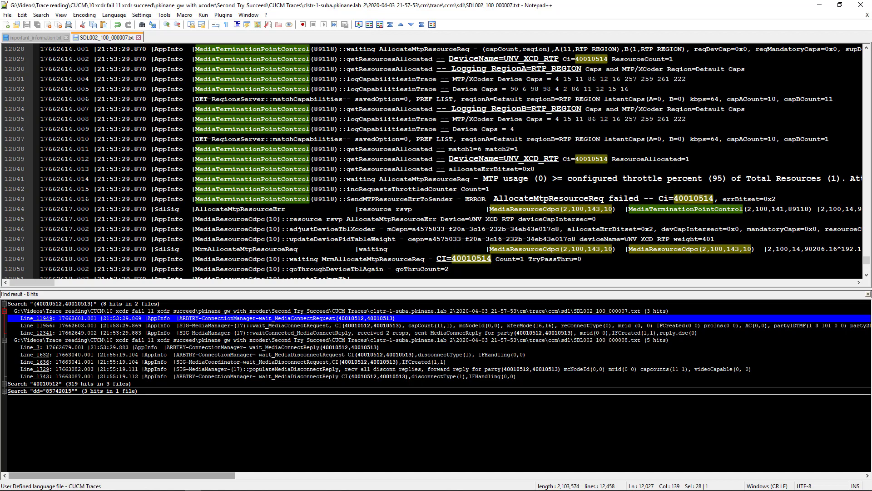
left_click_drag(494, 198, 636, 199)
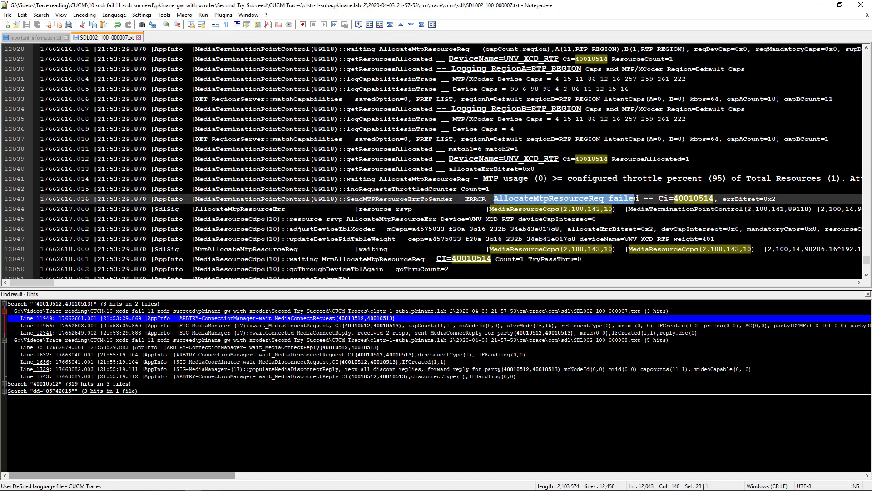
Insert a ##### annotation line with the timestamp 21:53:29.876 above the AllocateMtpResourceRes signal line
scroll(635, 198, "down", 6)
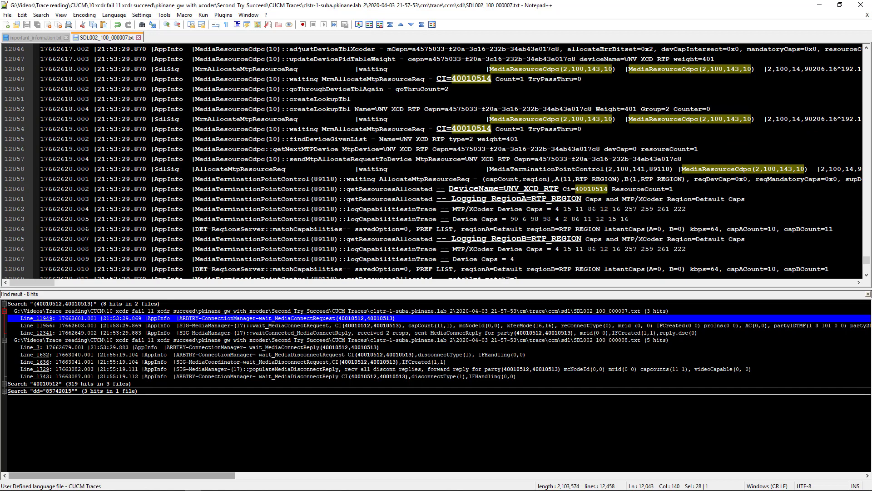
scroll(440, 161, "down", 5)
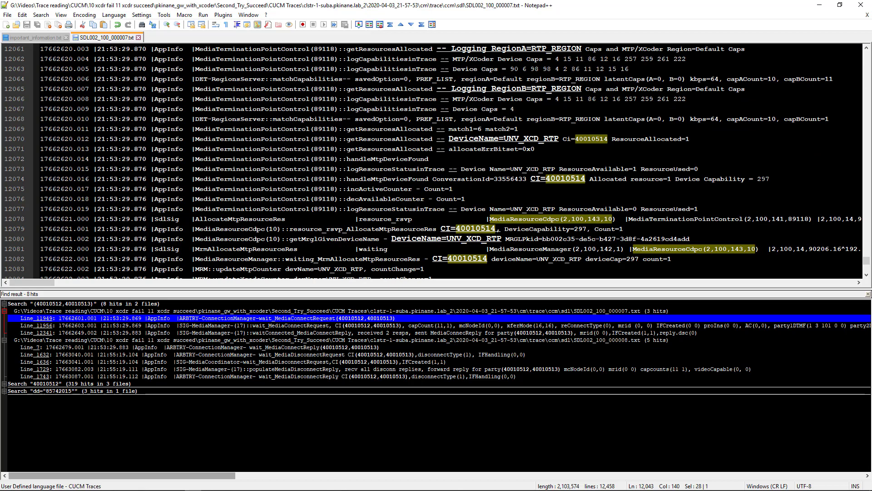
left_click(553, 208)
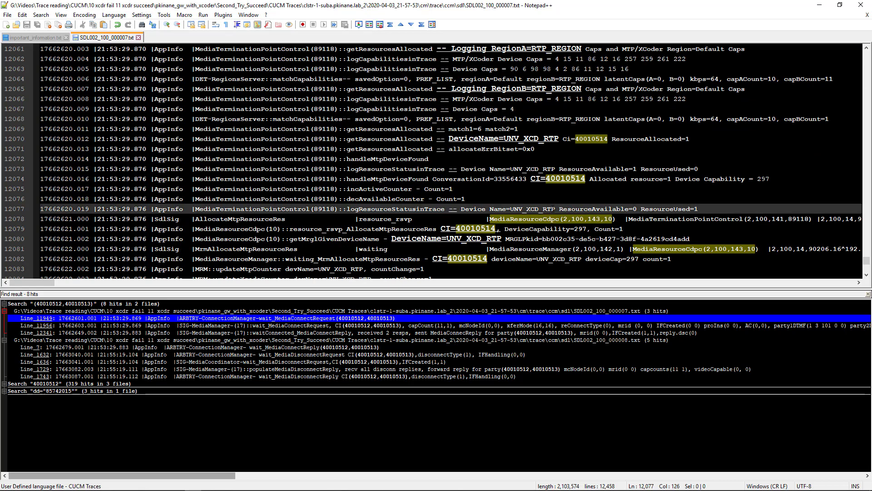
double_click(251, 219)
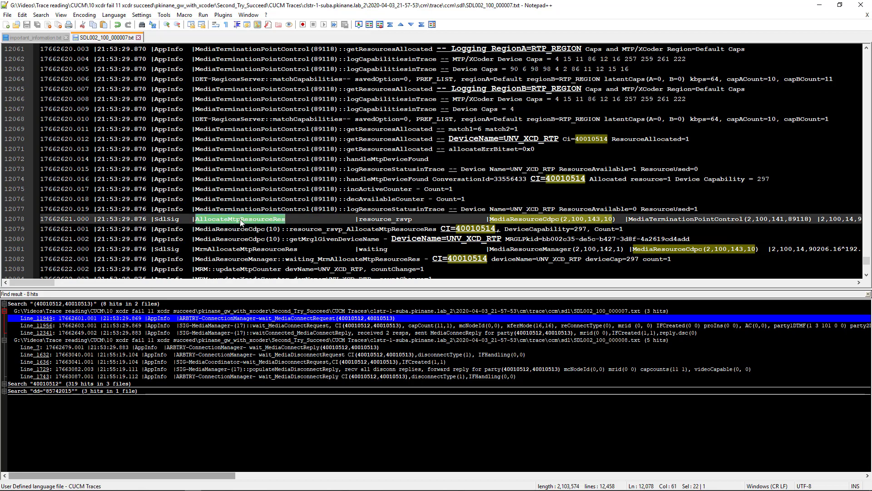
left_click(98, 219)
left_click_drag(97, 219, 146, 219)
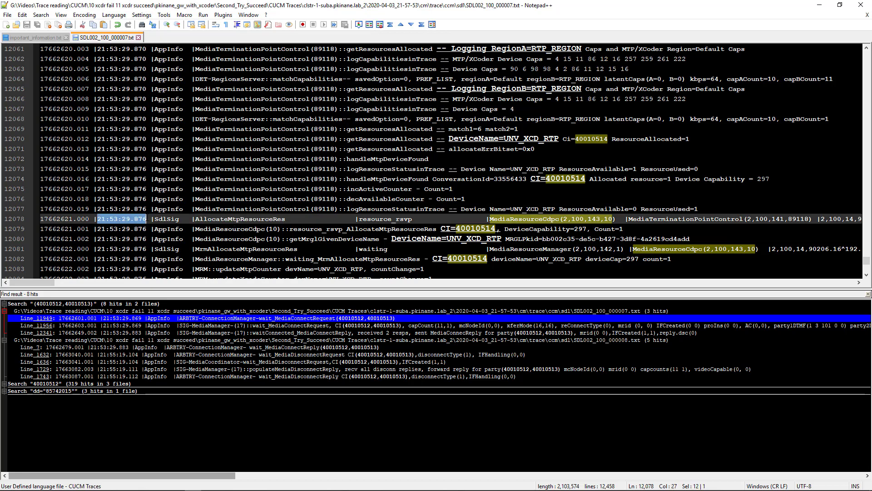
key("ctrl+shift+p")
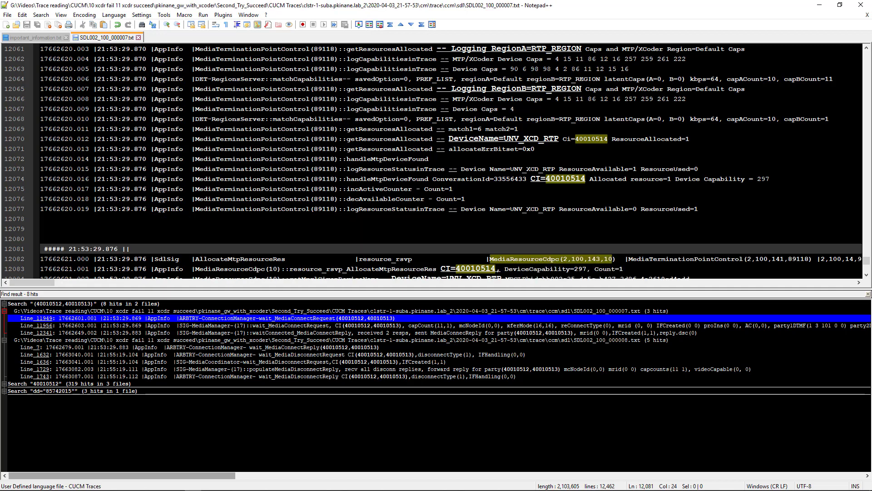
Turn on word wrap and examine the device name, capabilities and region in the MrmAllocateMtpResourceRes signal to MediaResourceManager
scroll(439, 162, "down", 4)
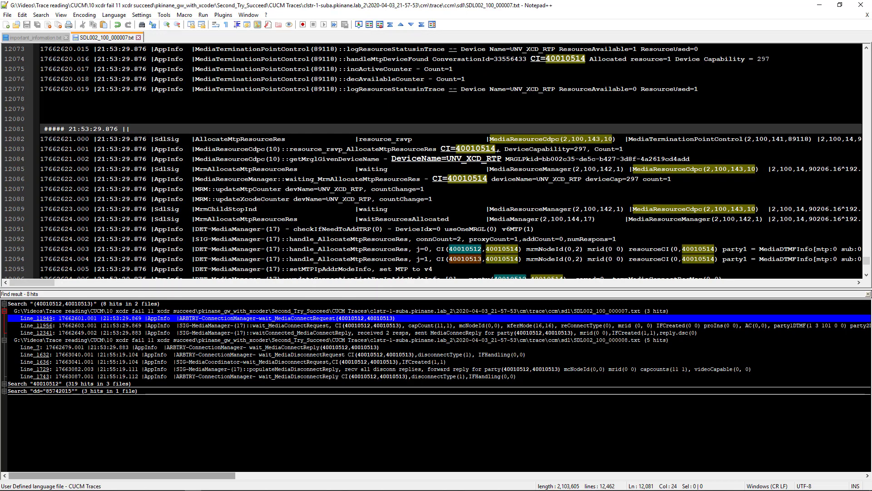
left_click_drag(497, 158, 501, 159)
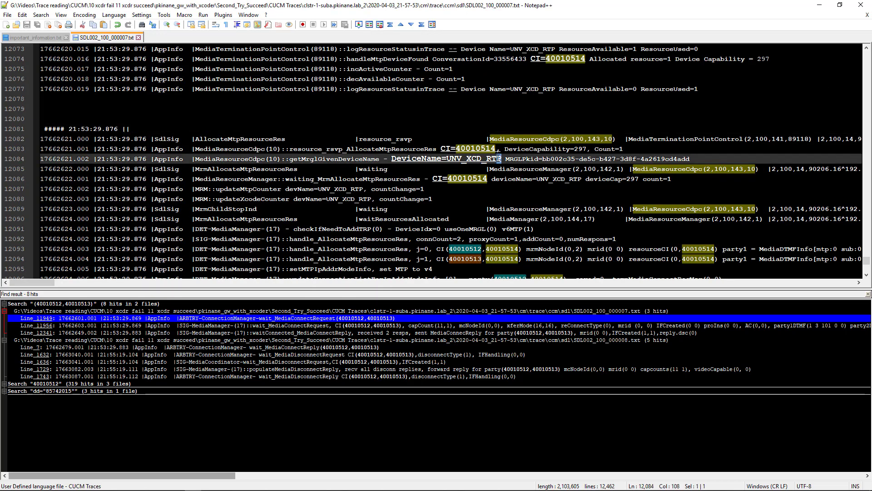
left_click(534, 168)
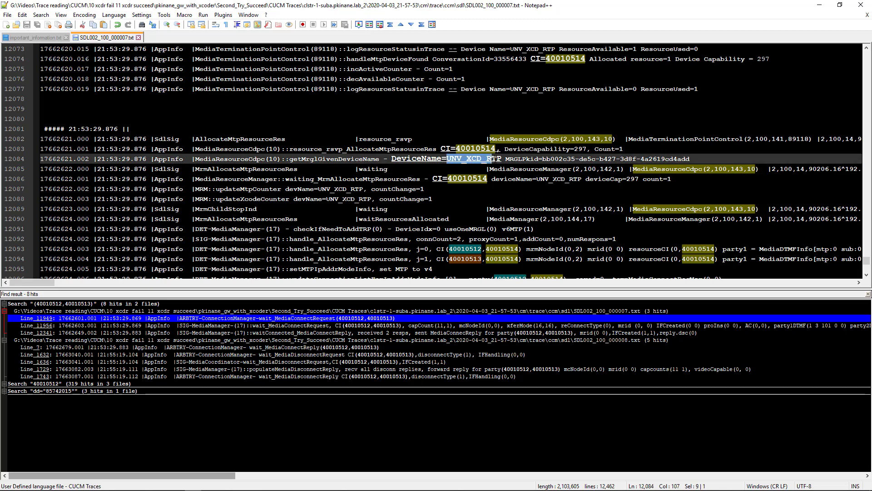
left_click(510, 168)
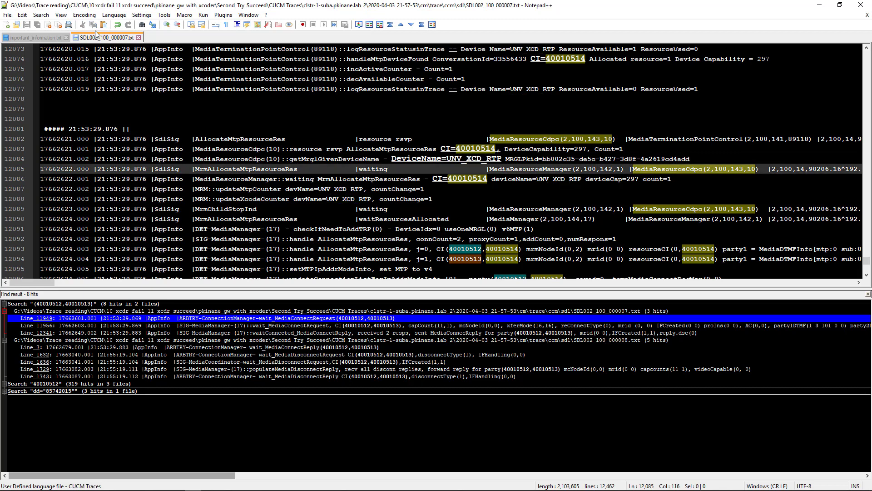
left_click(216, 24)
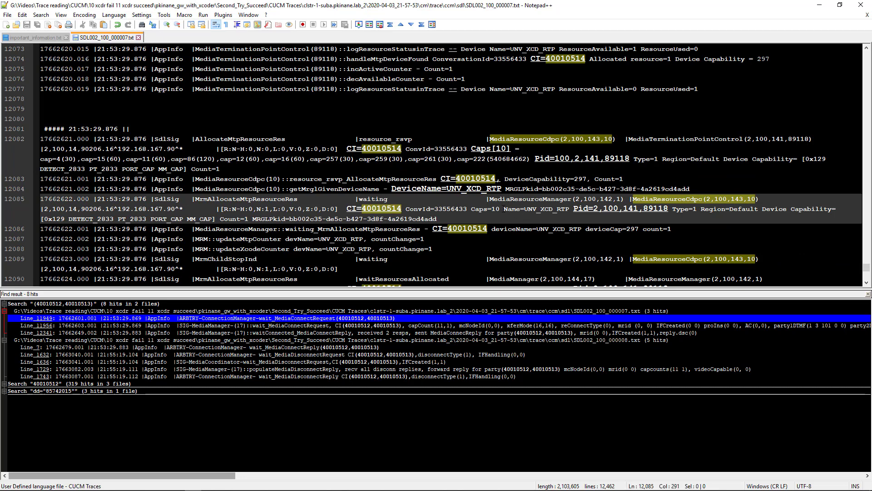
left_click(471, 209)
left_click_drag(471, 209, 576, 209)
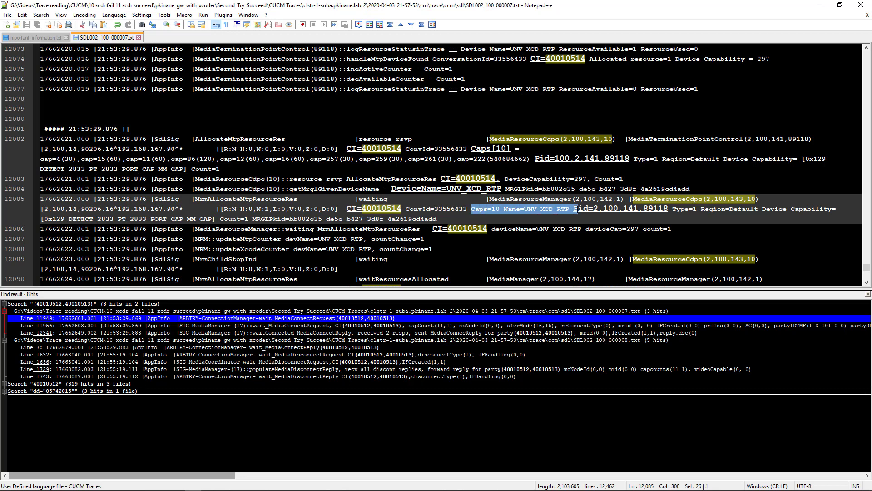
left_click_drag(702, 209, 758, 210)
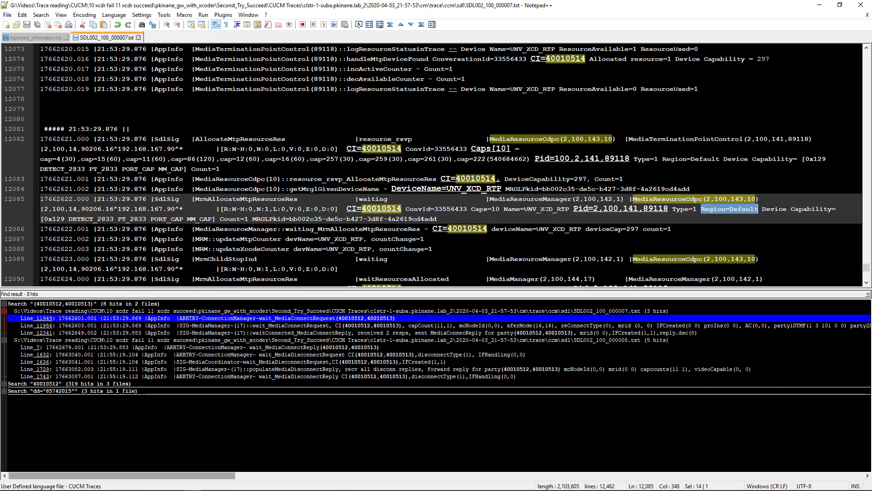
Copy "Caps=10 Name=UNV_XCD_RTP" from the MrmAllocateMtpResourceRes signal to the end of the 21:53:29.876 annotation and save the file
left_click_drag(471, 209, 569, 210)
key("ctrl+c")
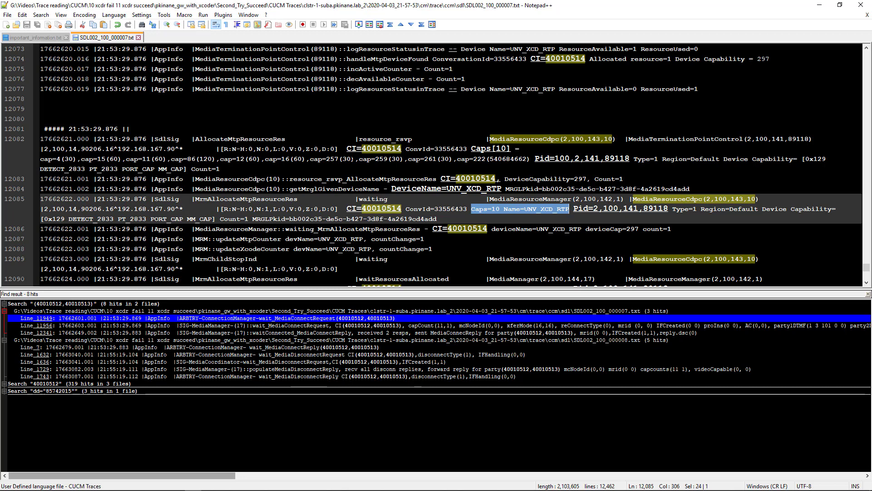
left_click(232, 130)
key("ctrl+v")
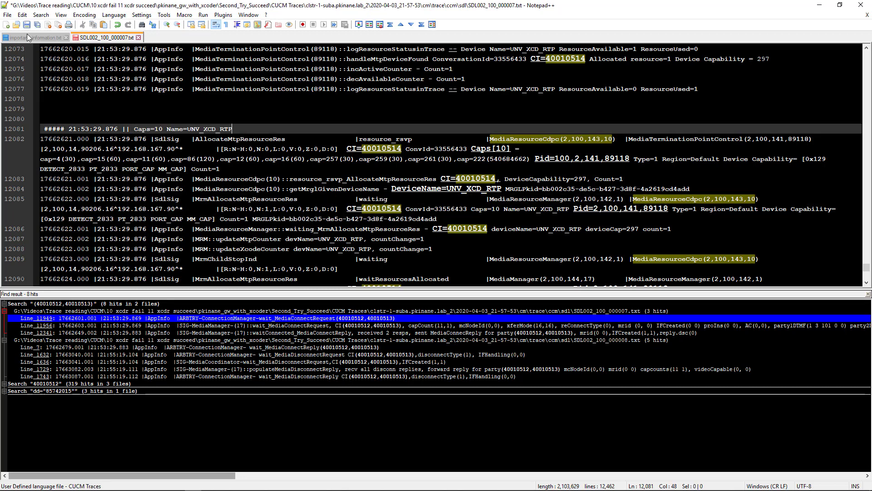
key("ctrl+s")
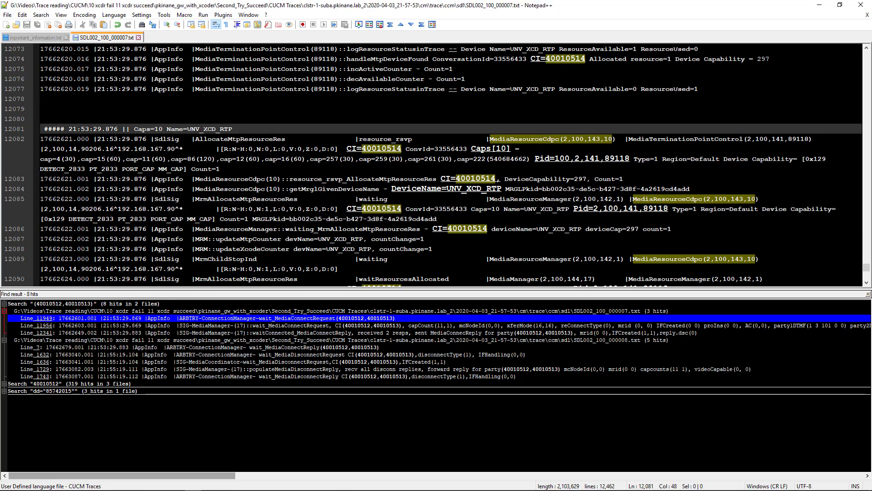
Mark the device name UNV_XCD_RTP from the annotation line with the 4th style
double_click(214, 129)
right_click(213, 131)
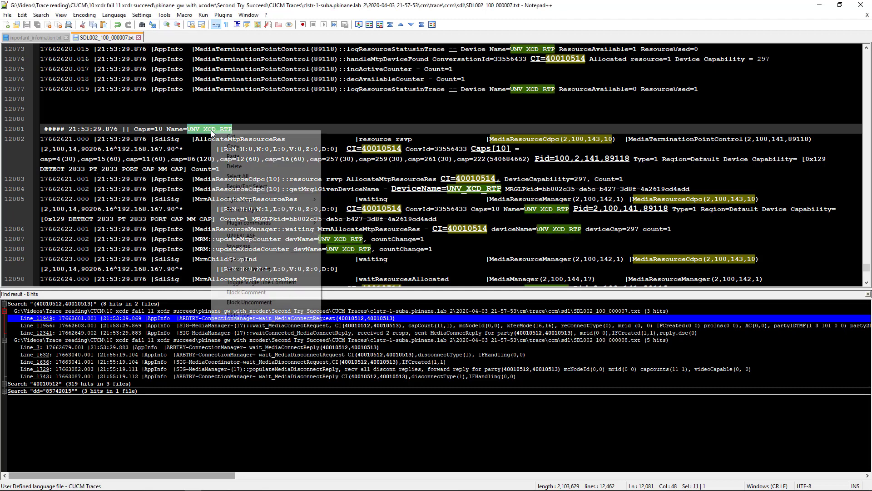
mouse_move(275, 203)
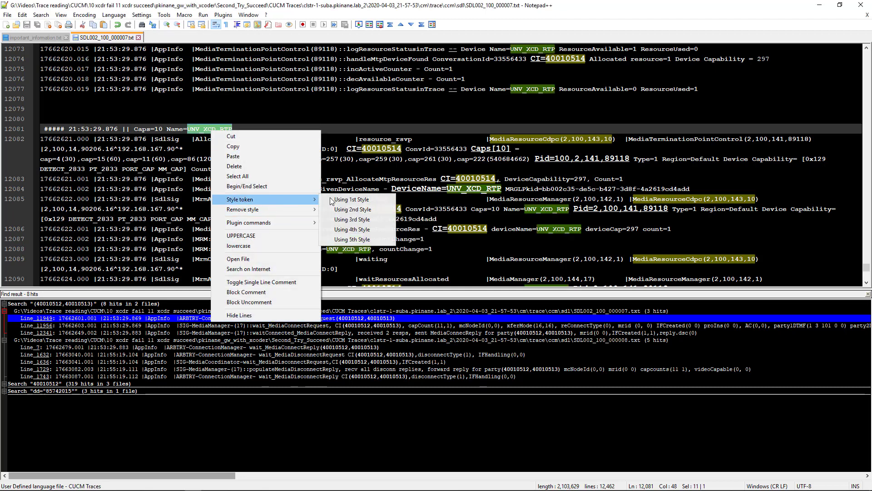
left_click(358, 229)
left_click(333, 168)
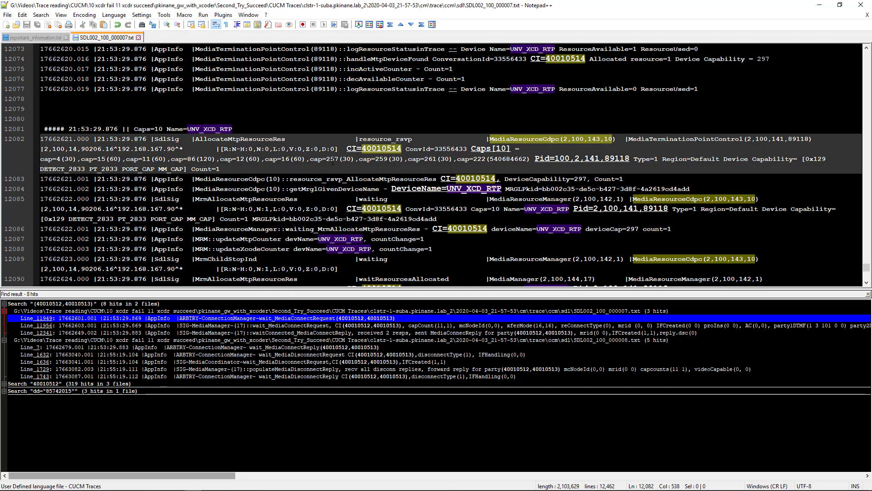
Go to the MrmAllocateMtpResourceRes signal sent to MediaManager and turn word wrap off
scroll(333, 160, "down", 3)
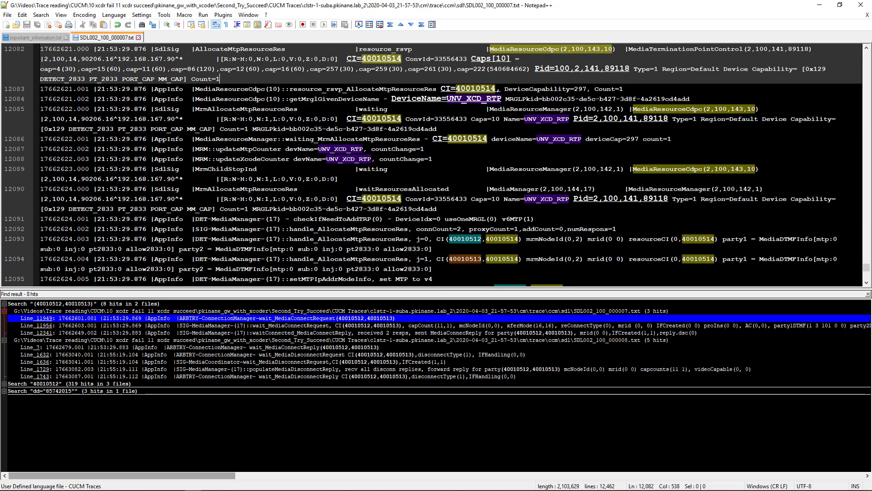
scroll(333, 161, "down", 1)
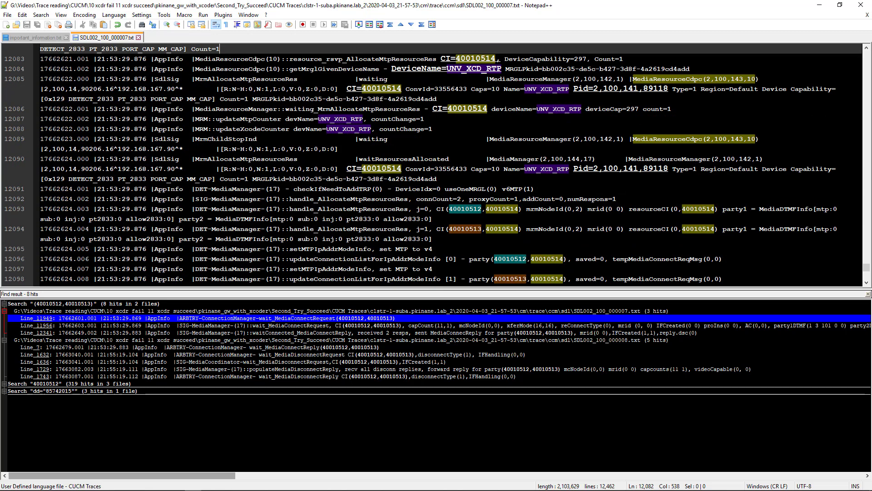
left_click(243, 179)
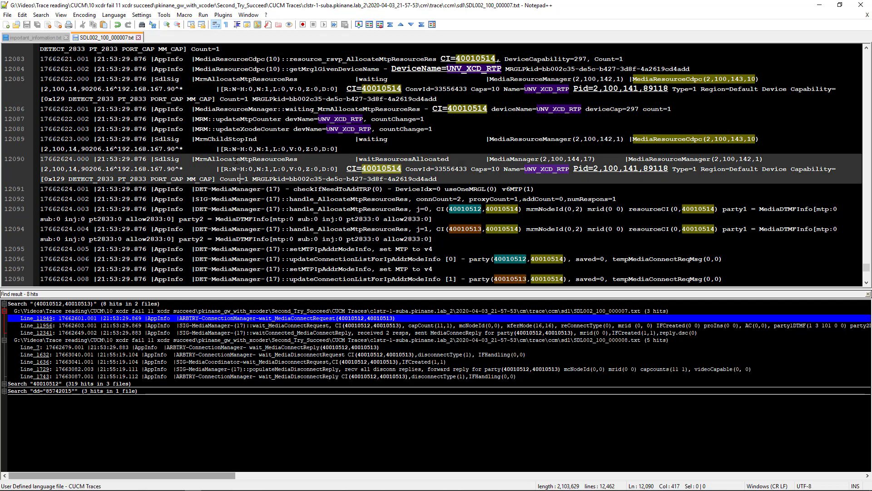
left_click(216, 24)
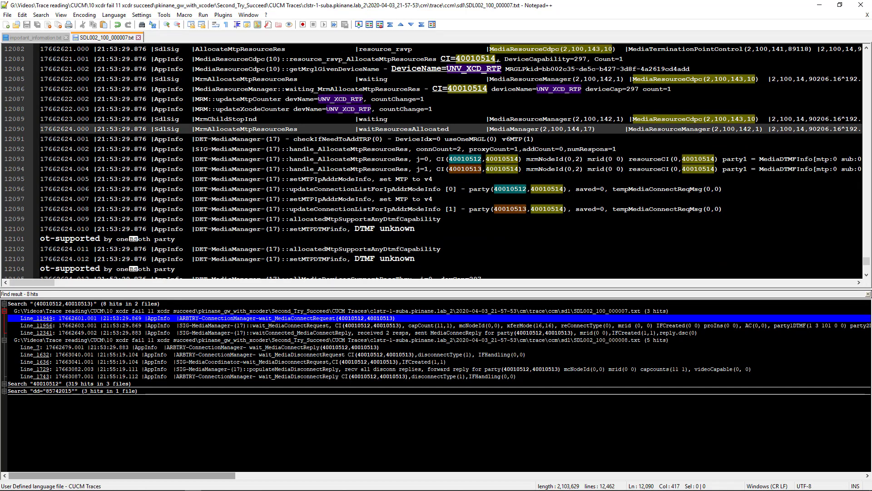
Examine the party pairs of 40010512 and 40010513 with 40010514 in the updateConnectionListForIpAddrModeInfo lines
scroll(437, 161, "down", 2)
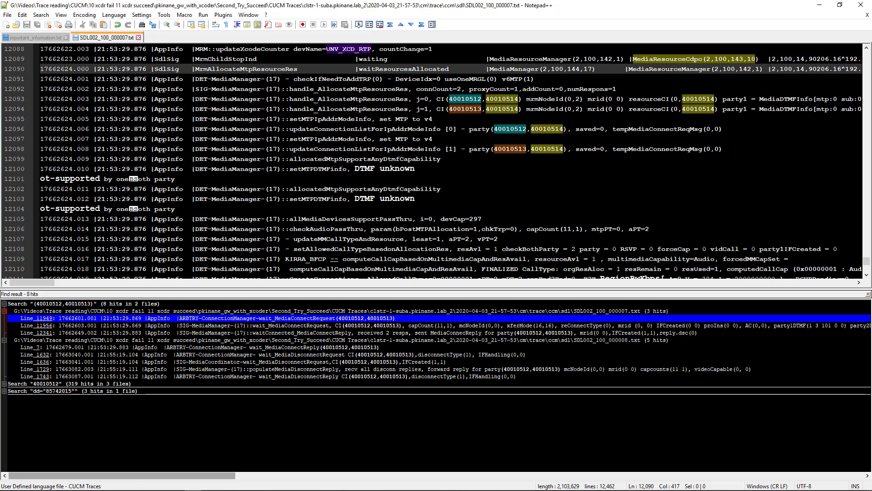
double_click(518, 129)
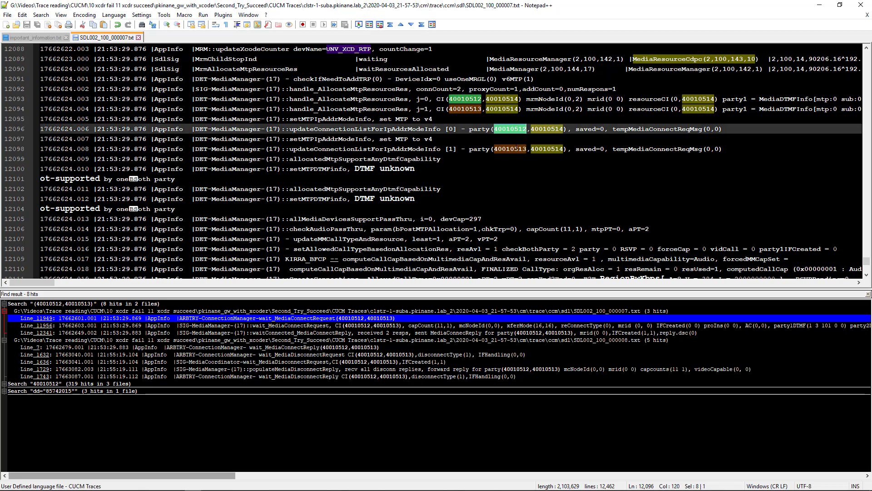
double_click(515, 149)
left_click(557, 129)
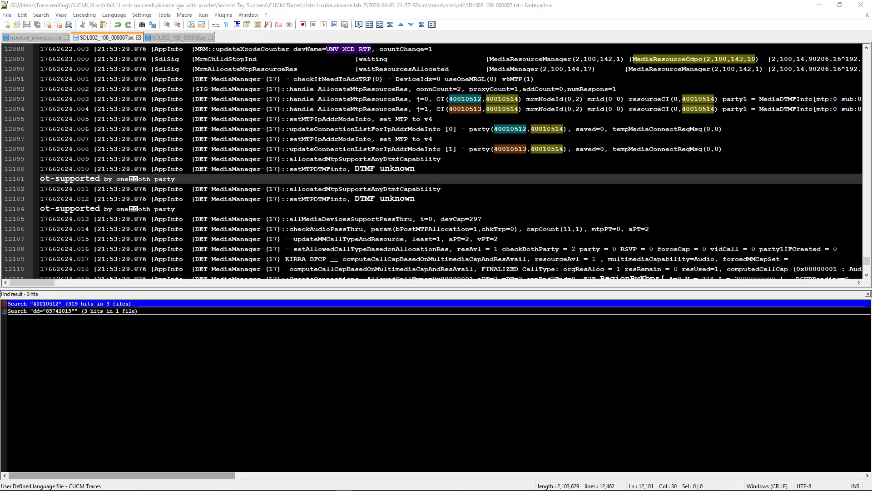
Search all files in the trace folder for the transcoder call identifier 40010514
double_click(549, 129)
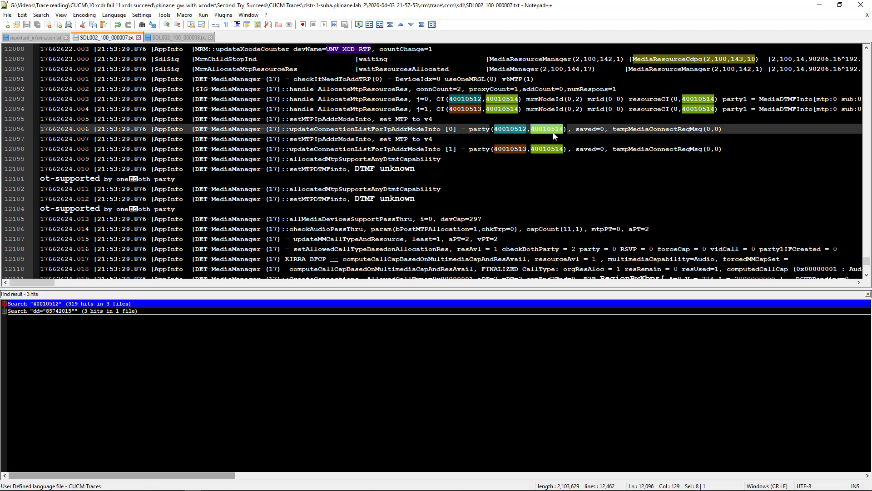
key("ctrl+shift+f")
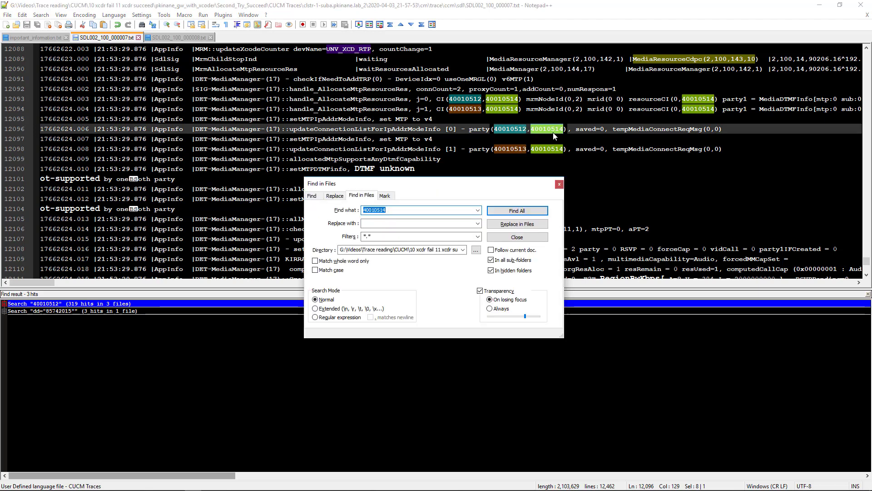
left_click(529, 220)
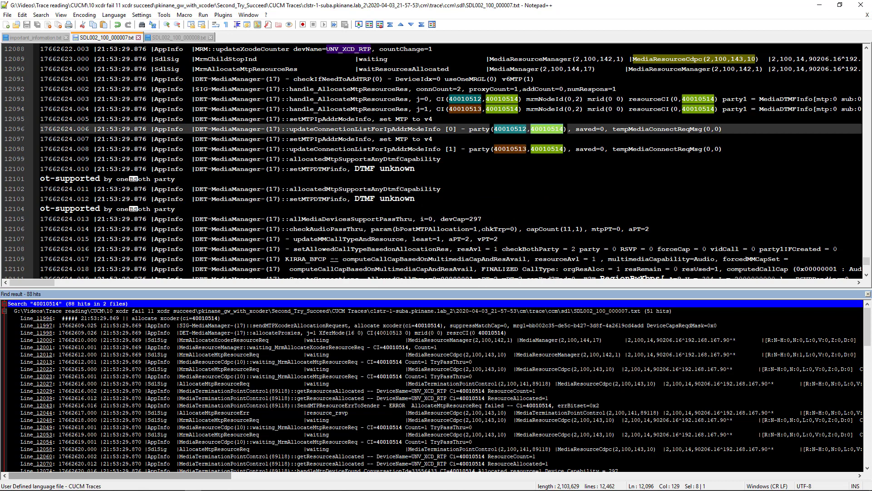
Examine the 40010514 search hits from the transcoder allocation request through the createConnections, MediaConnectRequest and MediaConnectReply lines
left_click(297, 341)
scroll(436, 386, "down", 1)
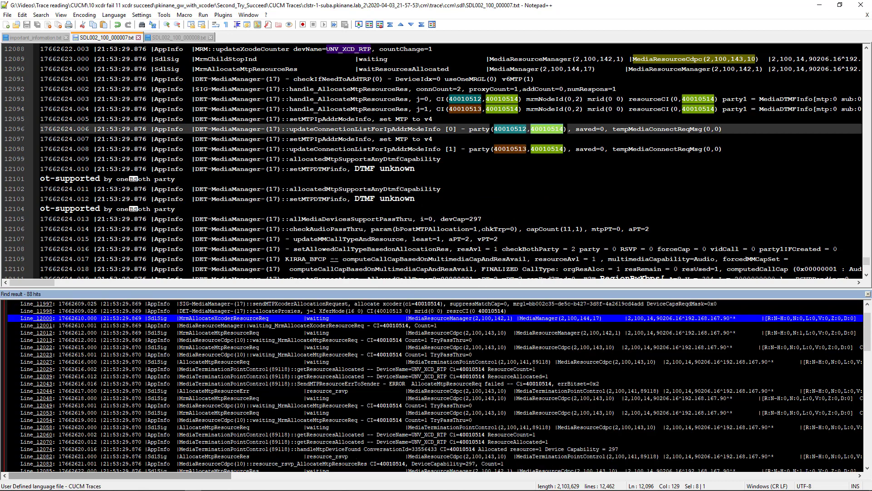
left_click(296, 391)
scroll(296, 390, "down", 2)
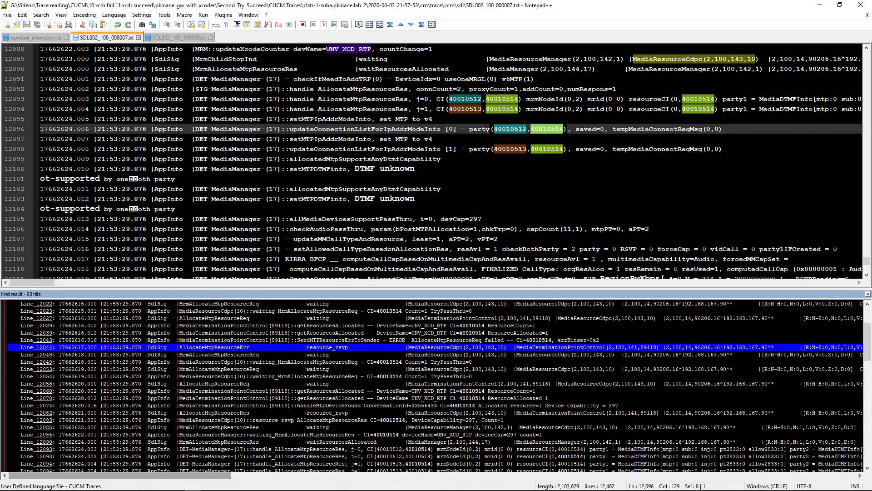
scroll(436, 386, "down", 2)
left_click(296, 340)
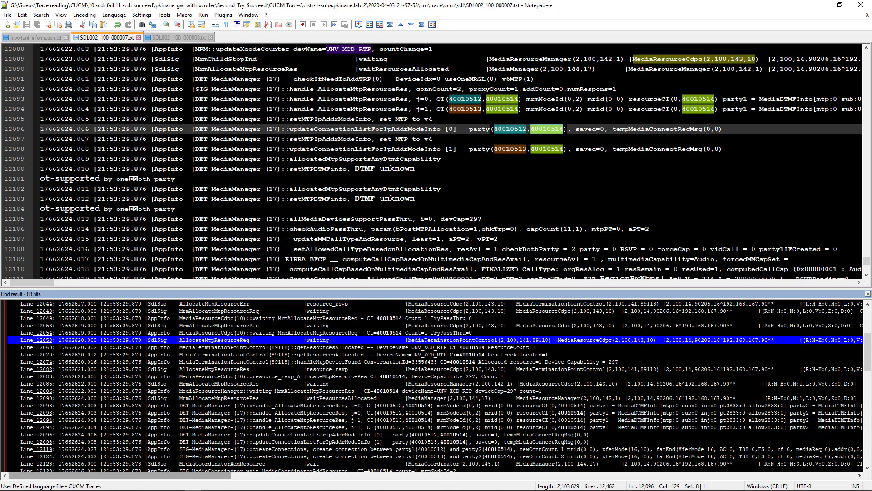
left_click(246, 369)
key("Down")
key("Down")
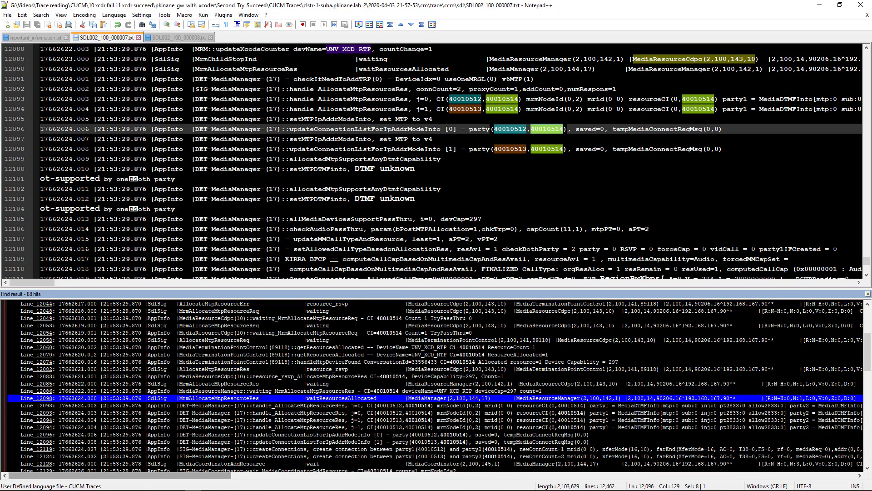
scroll(436, 386, "down", 3)
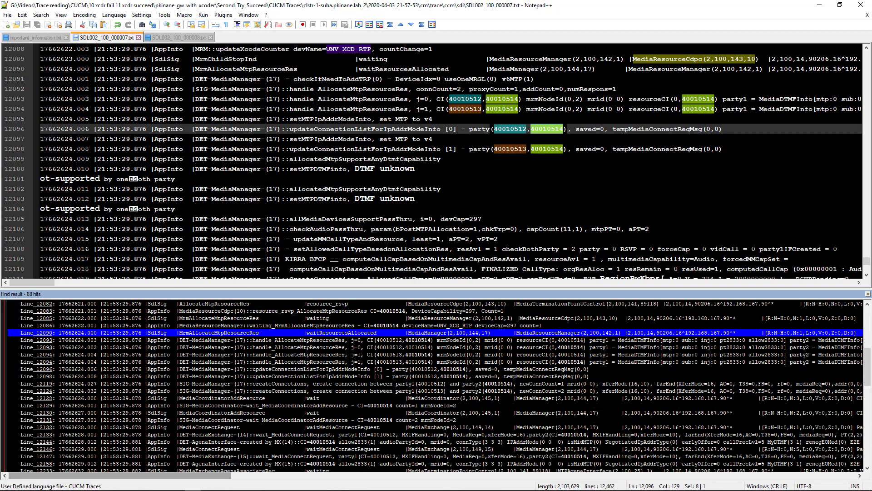
scroll(436, 386, "down", 1)
scroll(436, 386, "down", 1)
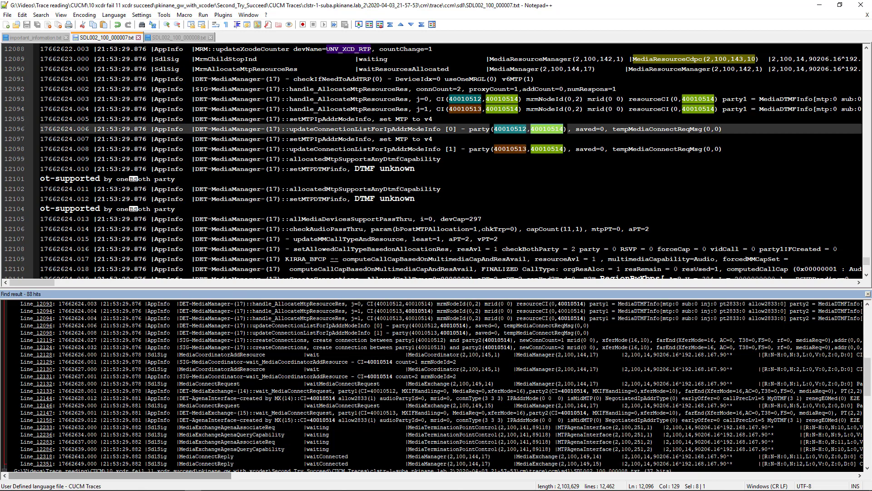
Go to the search hit where MX(14) creates the AgenaInterface for CI=40010514
left_click(211, 369)
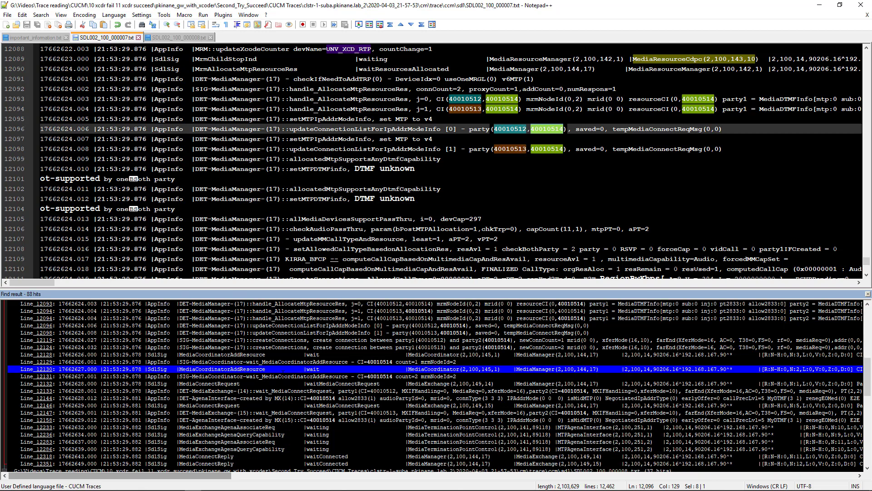
scroll(437, 386, "down", 2)
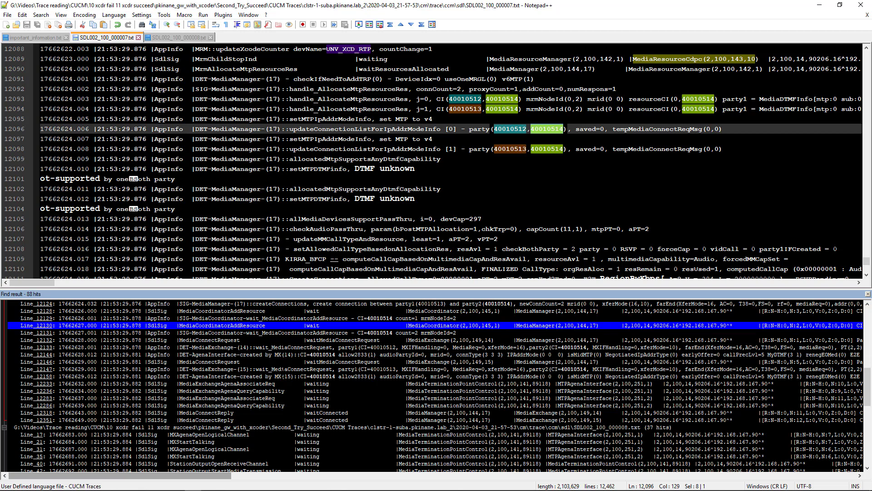
double_click(182, 354)
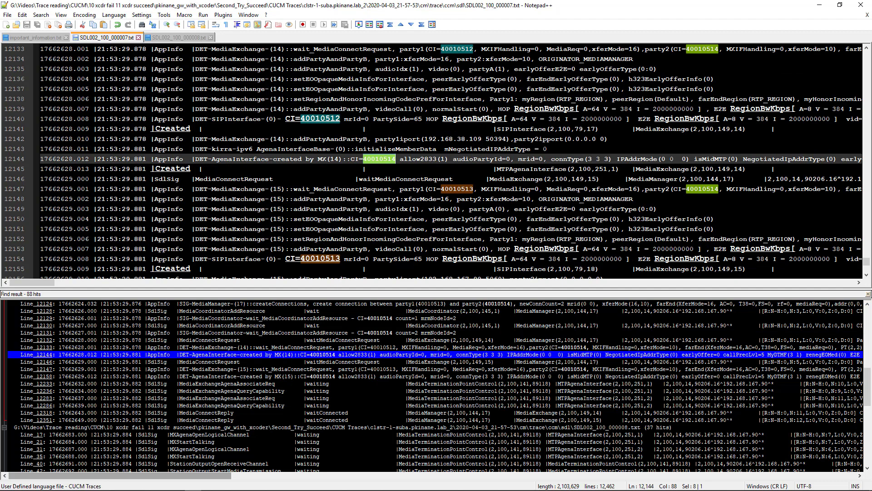
key("alt+Tab")
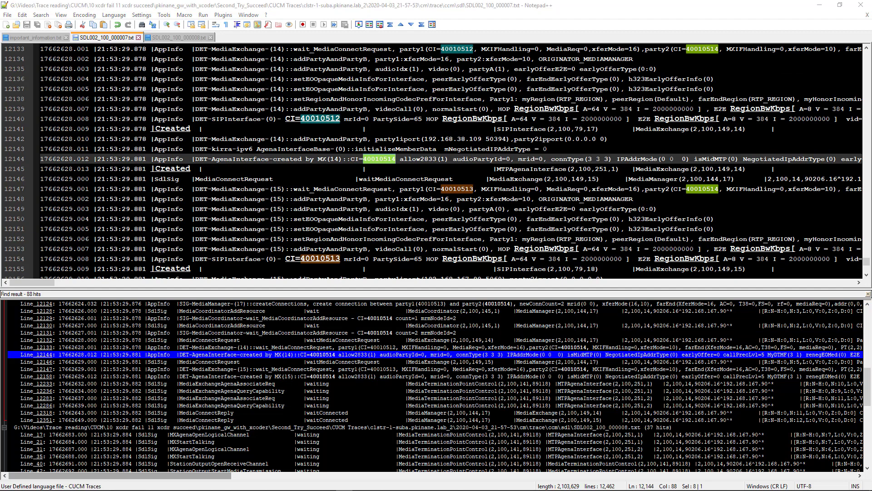
Examine the party1 and party2 call identifiers in the MediaExchange-(14) and MediaExchange-(15) wait_MediaConnectRequest lines
scroll(452, 159, "up", 2)
double_click(414, 109)
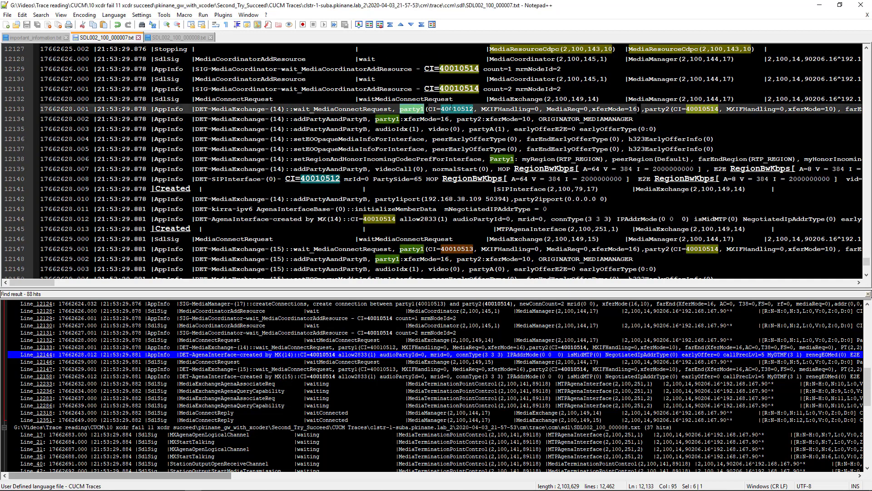
double_click(454, 109)
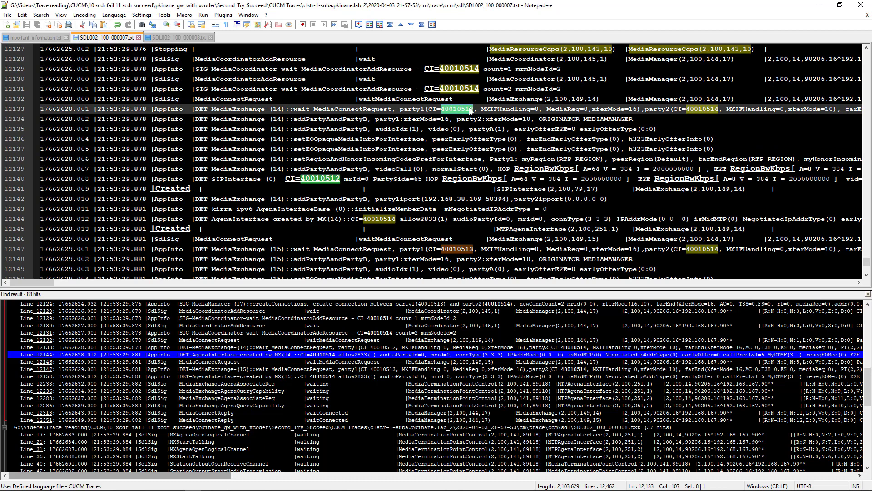
left_click(465, 119)
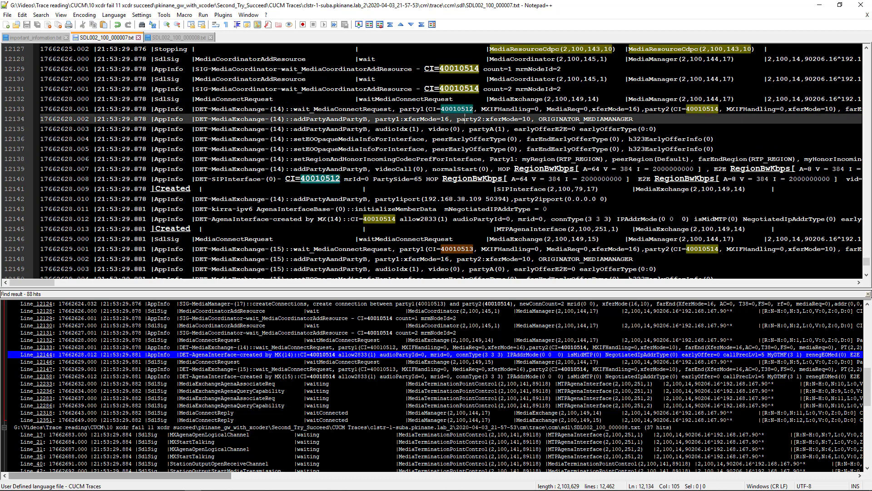
scroll(465, 119, "down", 1)
double_click(412, 219)
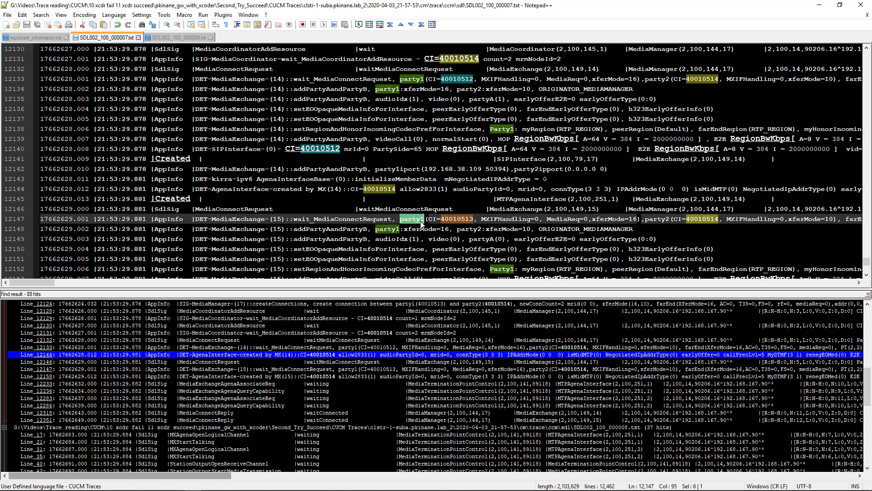
double_click(461, 219)
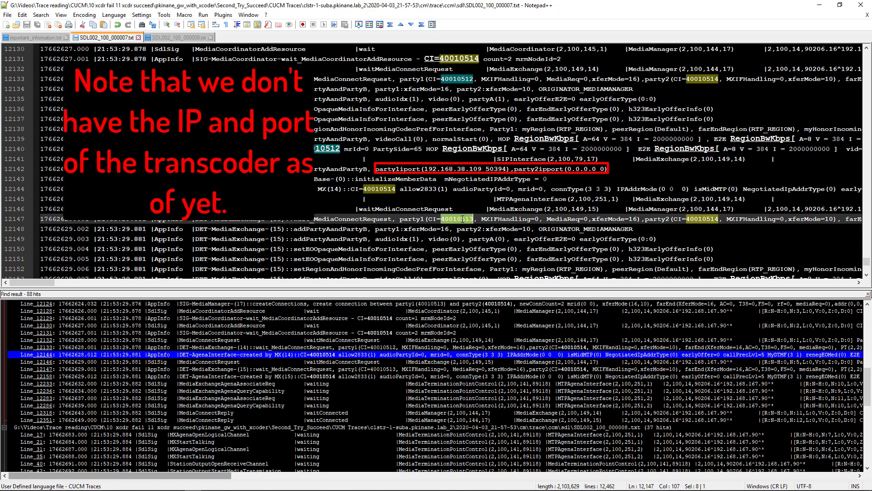
left_click(510, 209)
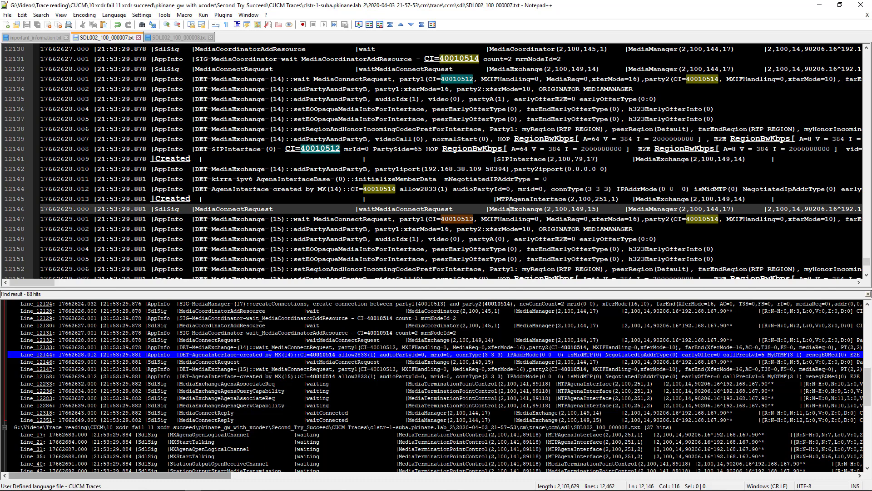
scroll(440, 159, "up", 1)
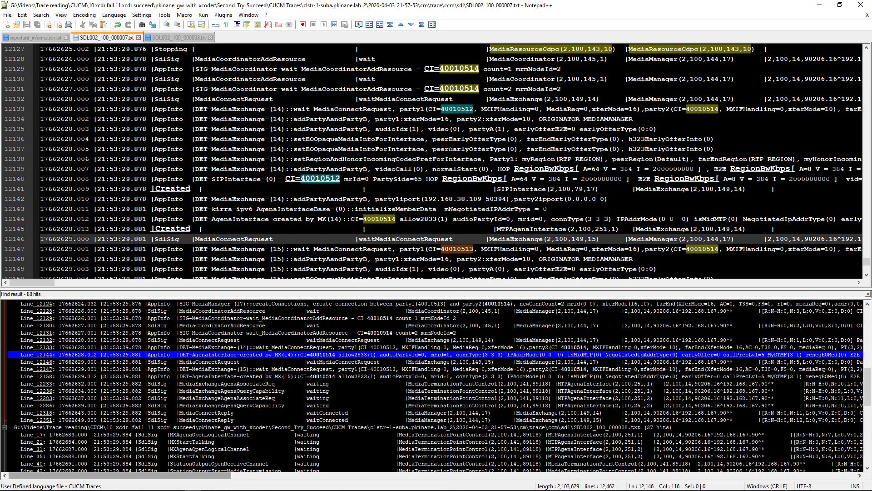
double_click(412, 109)
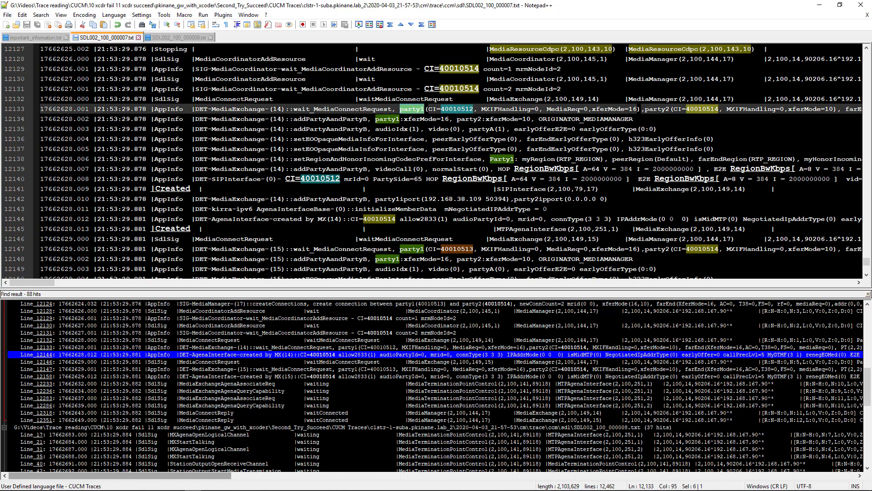
double_click(657, 249)
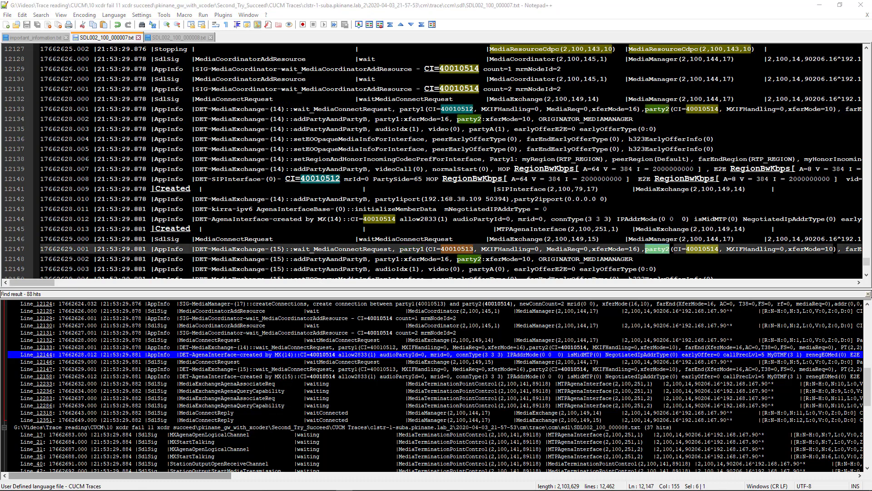
Add the annotation "##### 21:53:29.878 || party1(CI=40010512 party2(CI=40010514" above the MediaExchange-(14) wait_MediaConnectRequest line
left_click(98, 109)
left_click_drag(97, 109, 147, 110)
key("ctrl+shift+p")
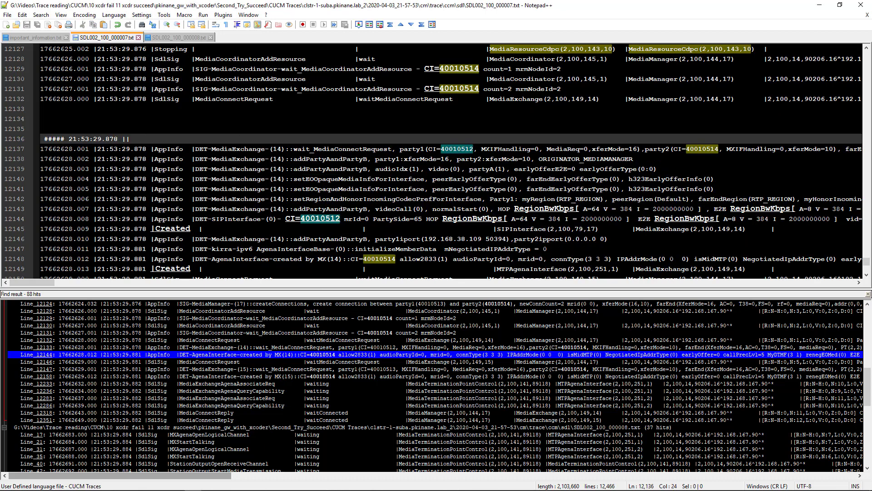
left_click_drag(399, 149, 473, 149)
key("ctrl+c")
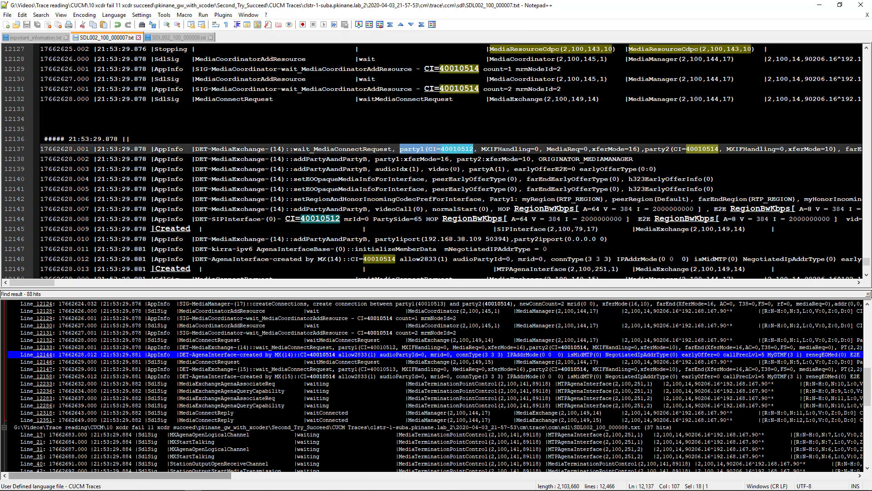
left_click(190, 139)
key("ctrl+v")
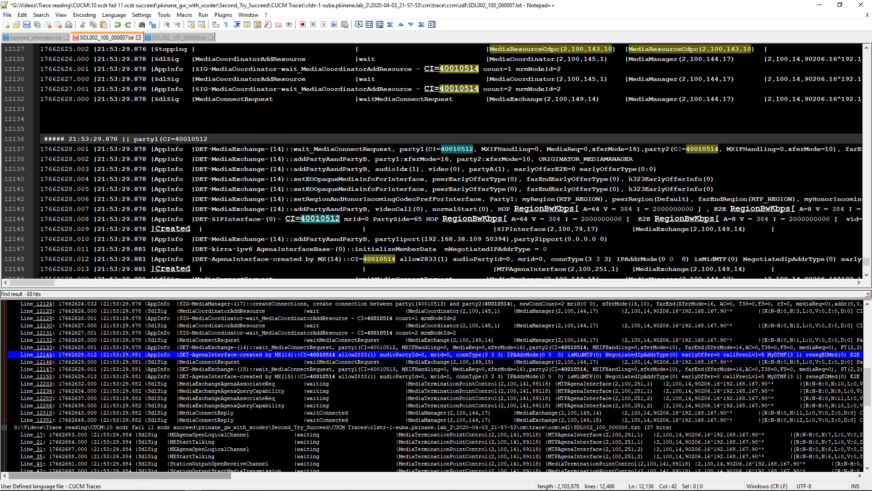
left_click_drag(645, 149, 723, 150)
key("ctrl+c")
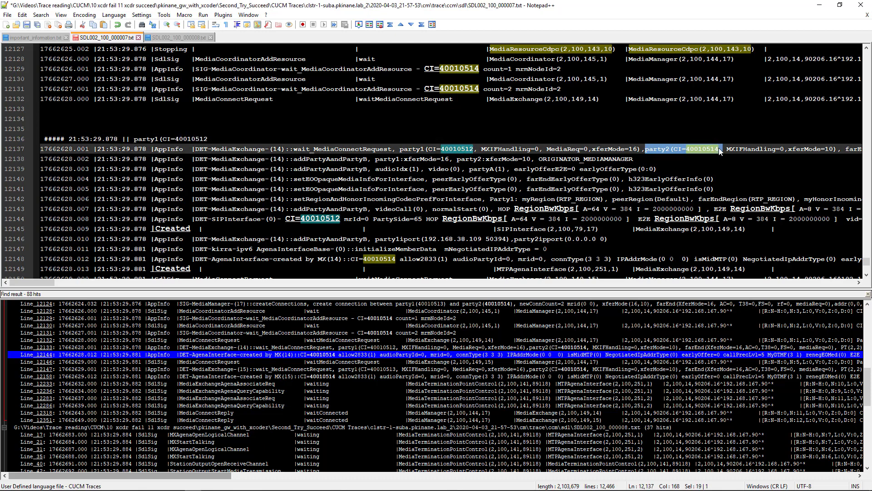
left_click(325, 139)
key("ctrl+v")
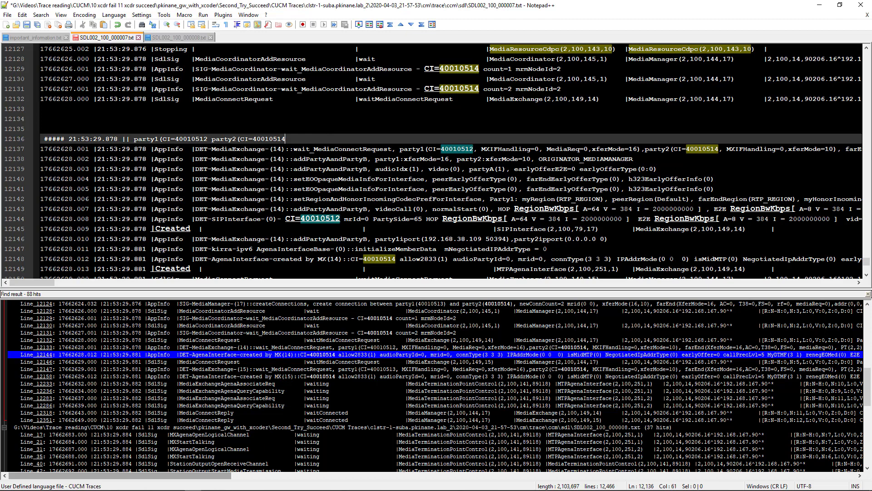
Add the annotation "##### 21:53:29.881 || party1(CI=40010513 party2(CI=40010514" above the MediaExchange-(15) wait_MediaConnectRequest line and save the file
left_click(290, 188)
scroll(289, 188, "down", 3)
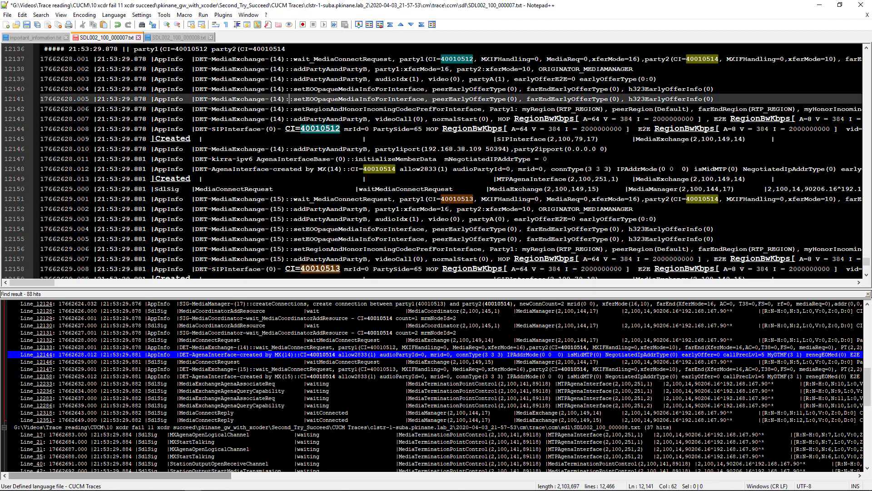
left_click(425, 199)
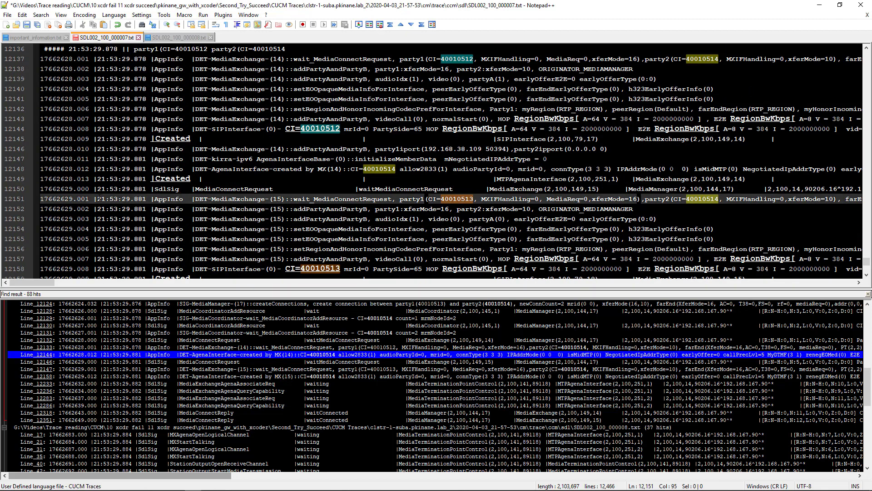
left_click_drag(97, 199, 147, 199)
key("ctrl+shift+p")
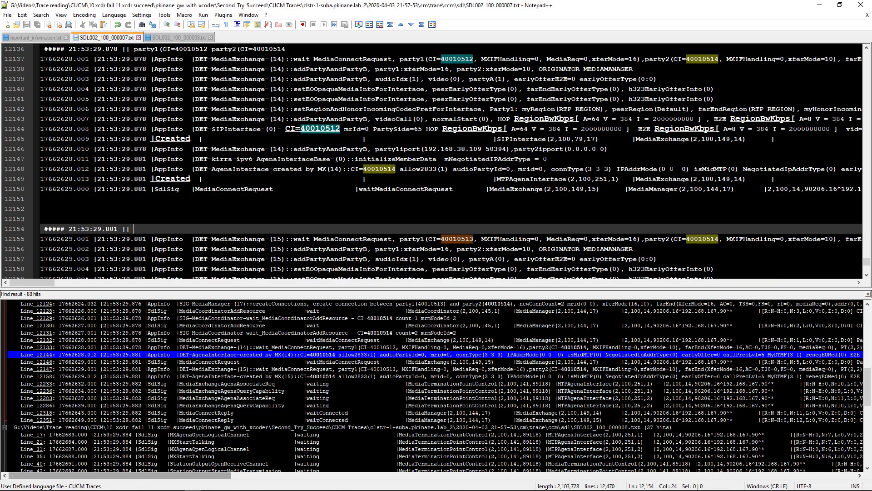
left_click_drag(399, 238, 474, 238)
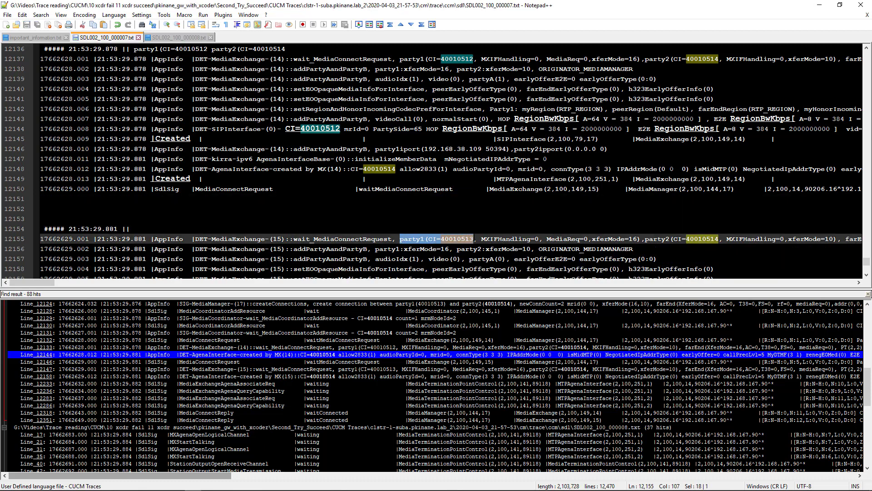
key("ctrl+c")
left_click(394, 228)
key("ctrl+v")
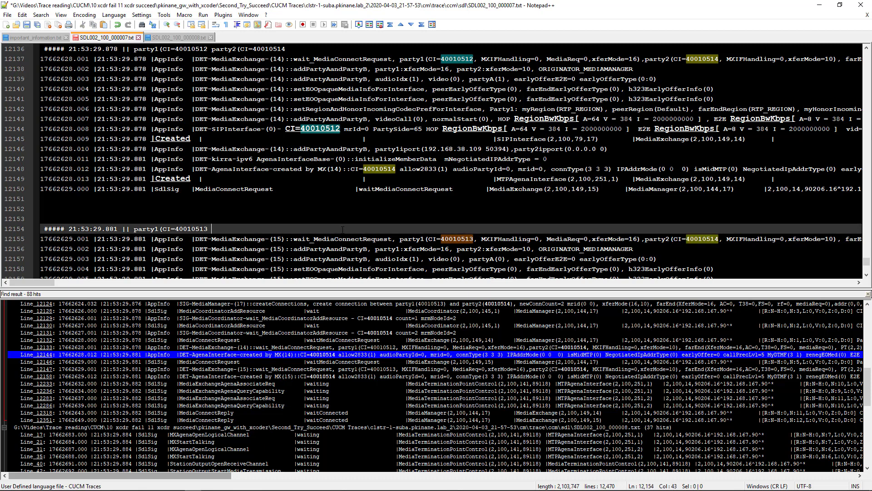
key("ctrl+v")
scroll(342, 229, "up", 1)
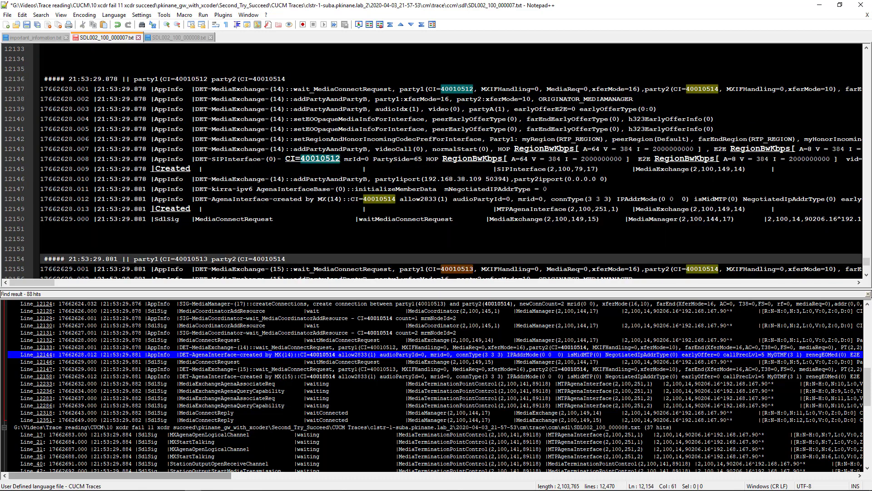
key("ctrl+s")
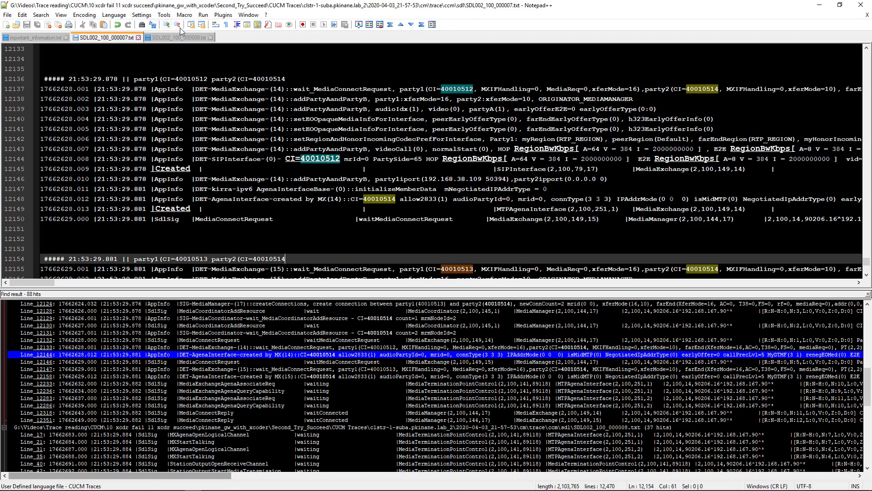
Turn word wrap on and examine the interface creation lines and the full MediaConnectRequest for 40010513 and 40010514
left_click(217, 25)
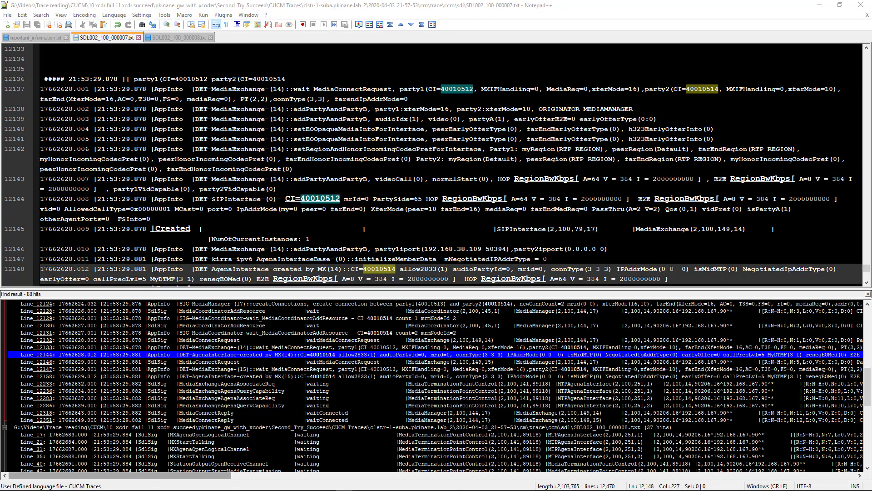
left_click(432, 149)
scroll(432, 149, "down", 2)
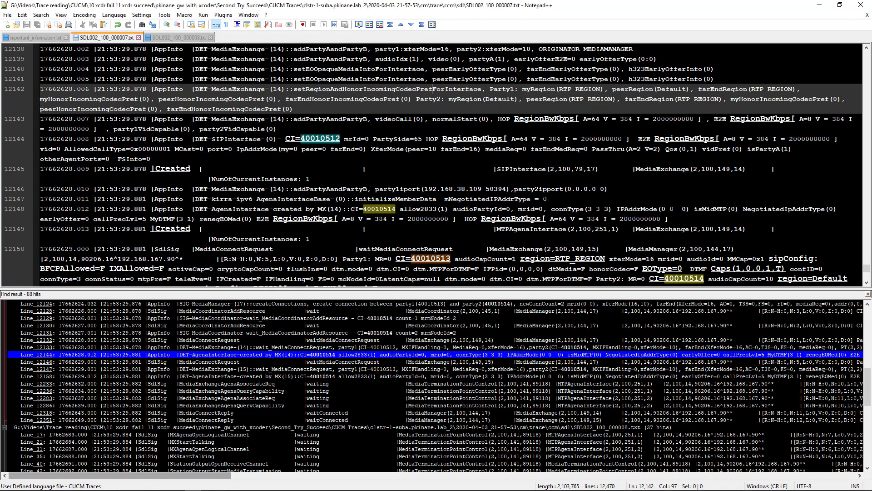
scroll(432, 149, "down", 2)
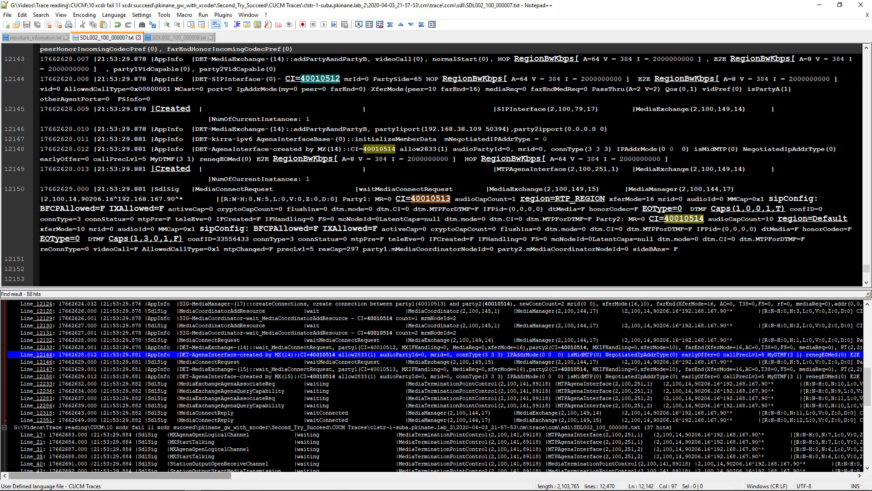
Go to the MediaConnectReply search hit for MediaExchange(2,100,149,14) and examine its CI1 and CI2 values
left_click(204, 391)
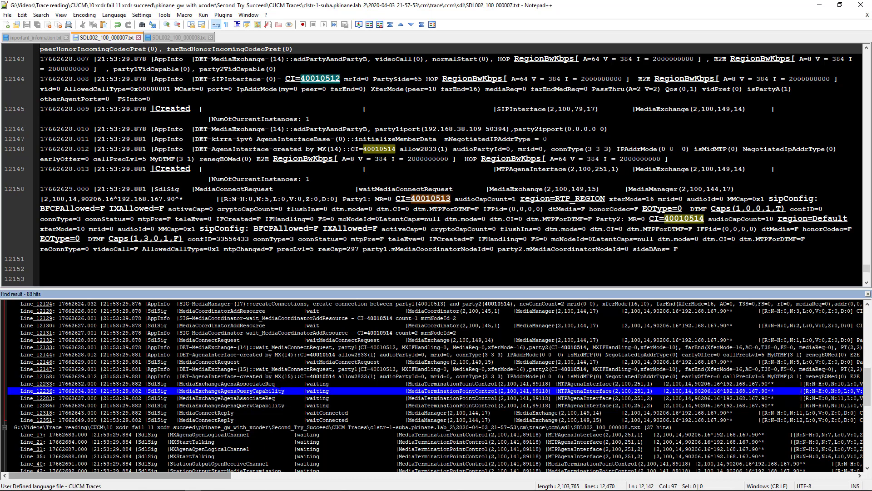
double_click(240, 413)
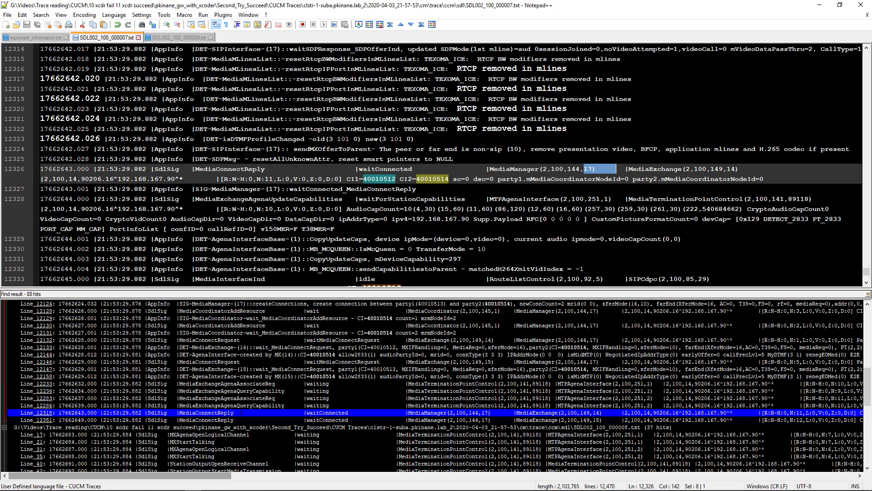
scroll(433, 166, "down", 2)
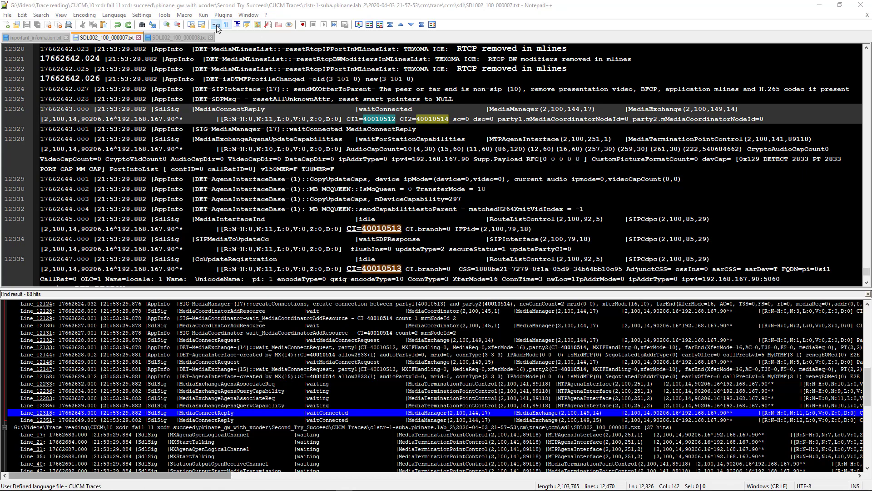
Turn word wrap off and examine the trace after the MediaConnectReply through the AgenaInterface capability matching and sendOLCtoDevice lines
scroll(433, 165, "down", 5)
scroll(434, 159, "down", 16)
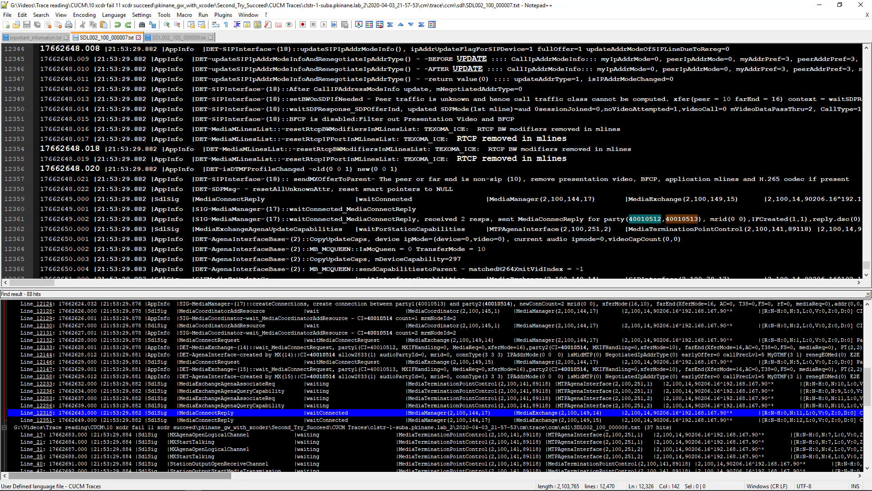
scroll(433, 159, "up", 2)
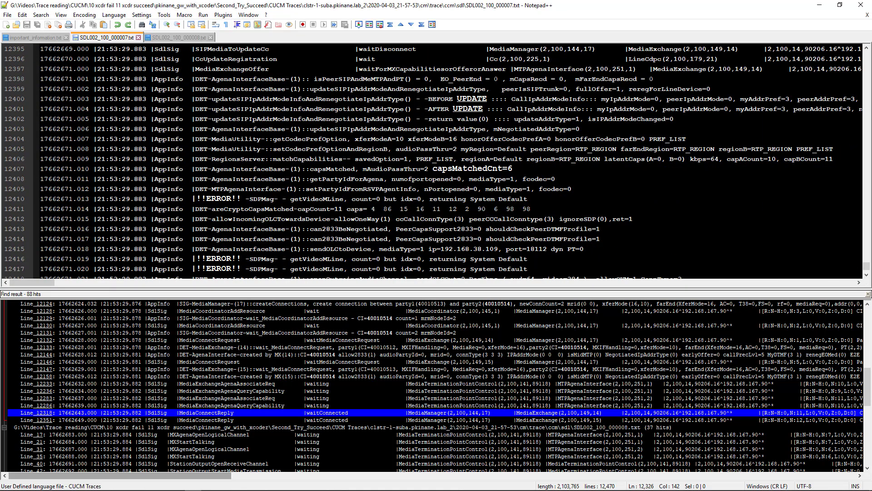
scroll(434, 159, "down", 1)
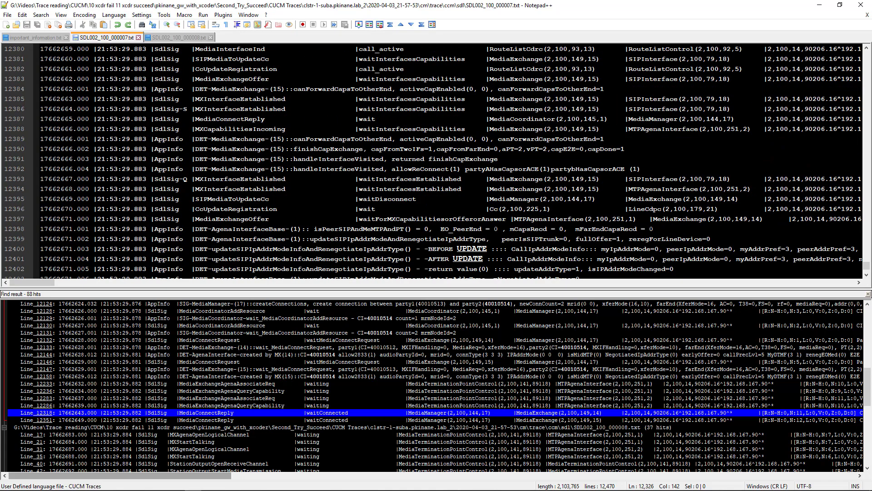
scroll(433, 159, "down", 6)
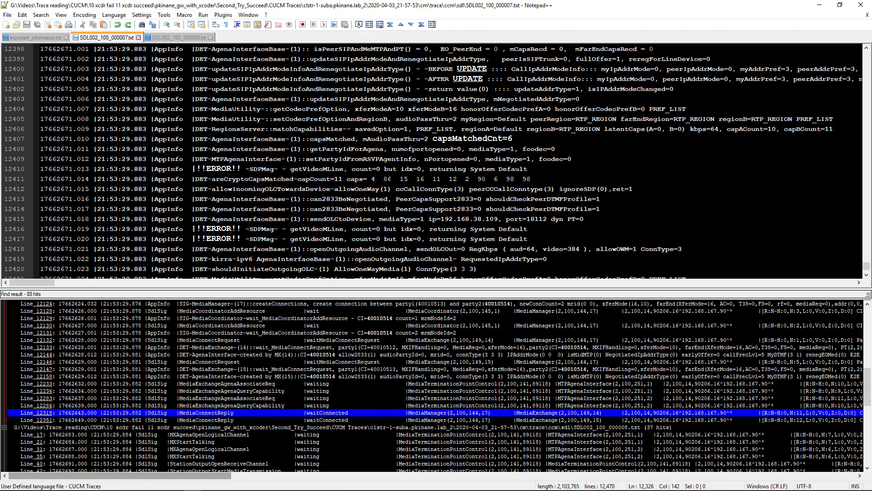
Examine the AgenaInterface-(1) crypto caps list and the capACount and capBCount values in both matchCapabilities lines
left_click(393, 179)
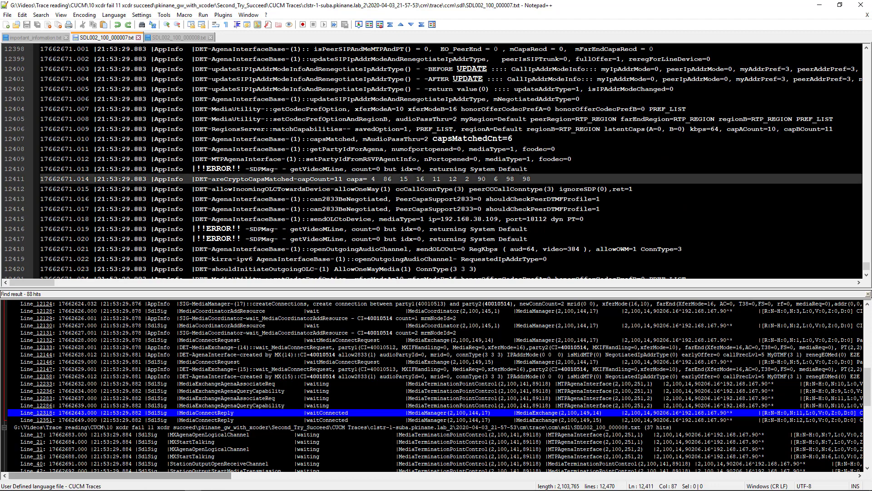
scroll(433, 159, "down", 4)
scroll(525, 169, "down", 2)
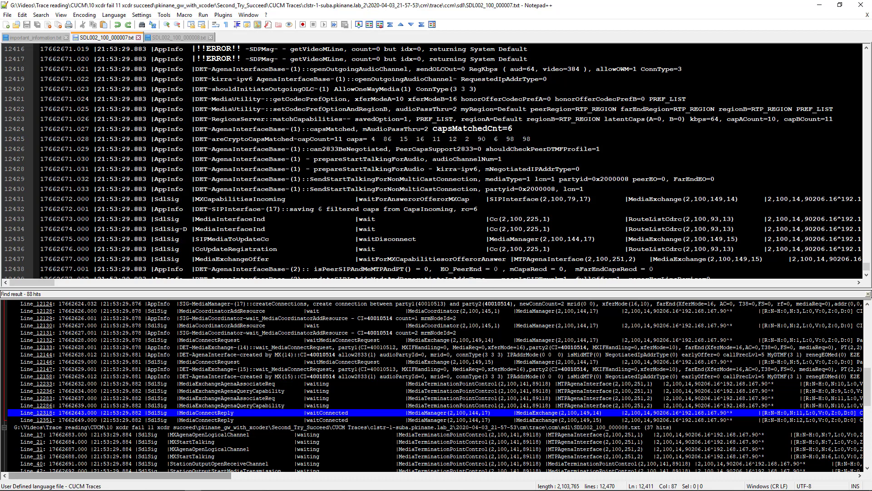
scroll(439, 162, "up", 2)
left_click_drag(726, 179, 833, 179)
scroll(826, 181, "up", 3)
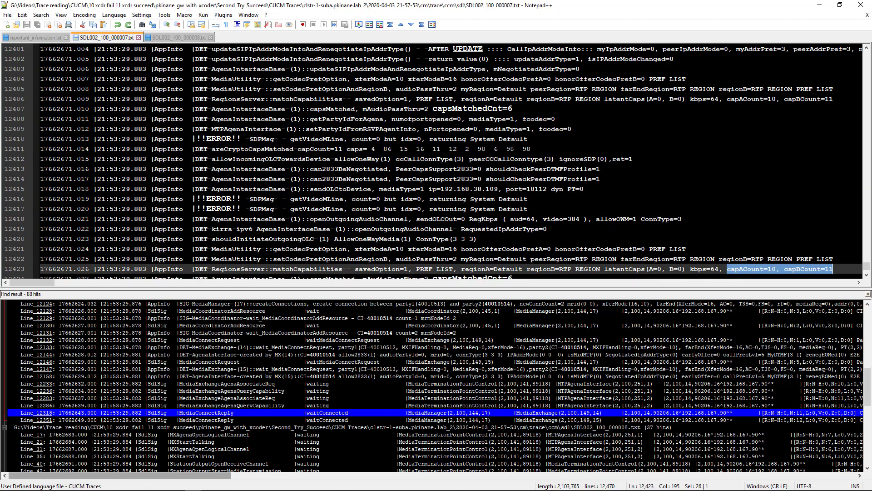
left_click_drag(727, 99, 837, 99)
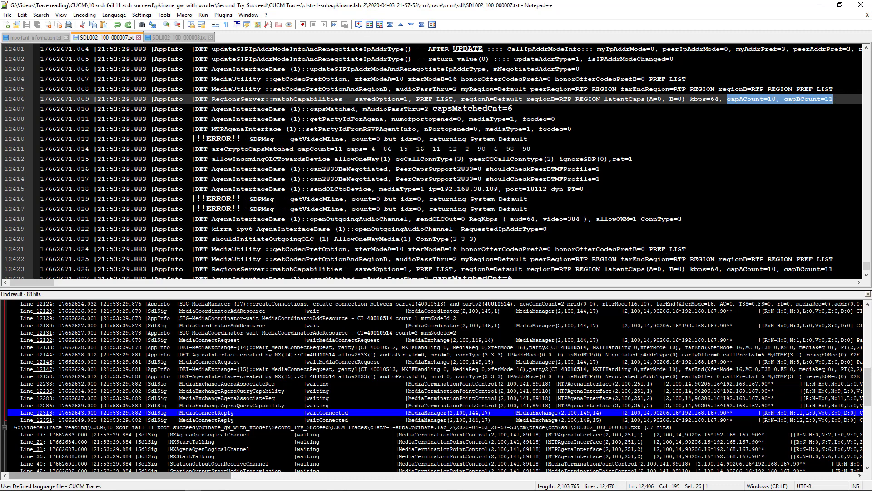
Compare the AgenaInterface-(1) sendOLCtoDevice IP with the calling party's device IP in important_information.txt, and return to SDL002_100_000007.txt
left_click_drag(441, 189, 498, 189)
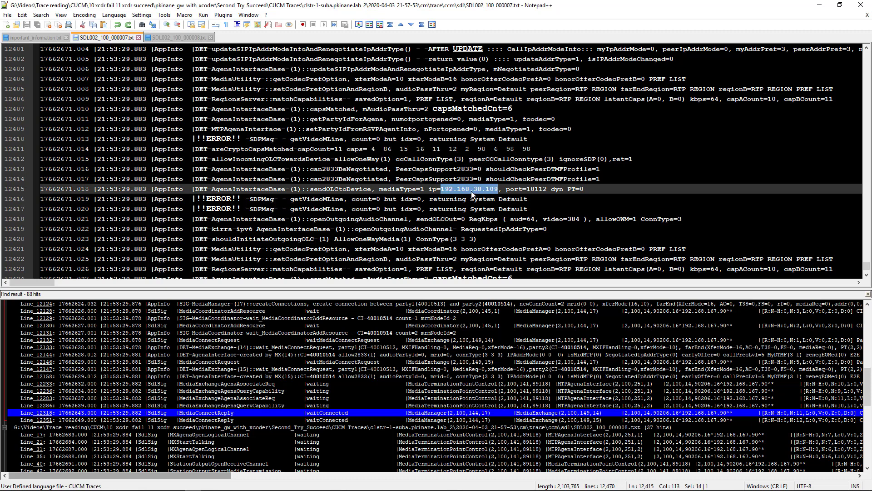
left_click(35, 37)
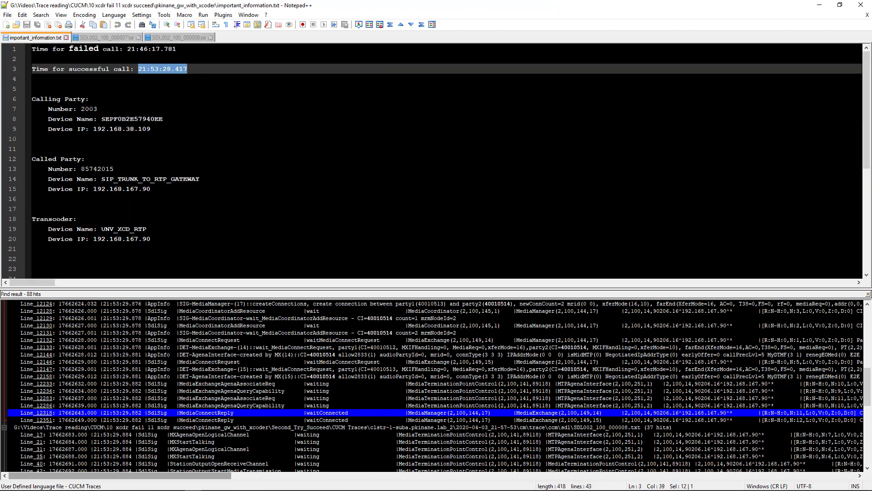
left_click(182, 89)
left_click_drag(93, 128, 151, 128)
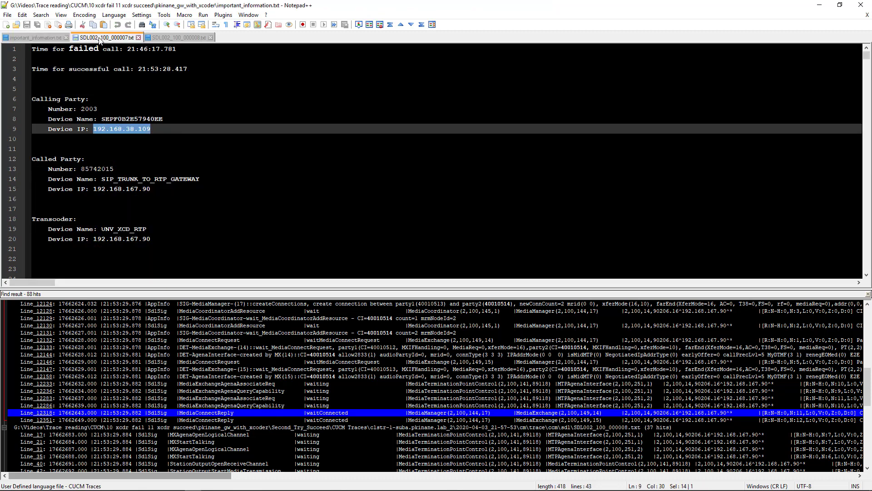
left_click(113, 38)
left_click(164, 38)
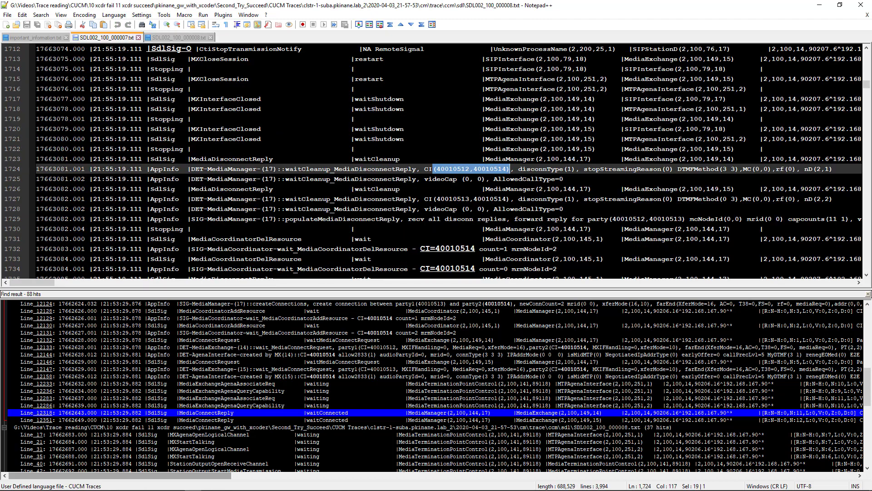
left_click(116, 37)
Mark the IP 192.168.38.109 in the AgenaInterface-(1) sendOLCtoDevice line with the cyan token style
right_click(467, 189)
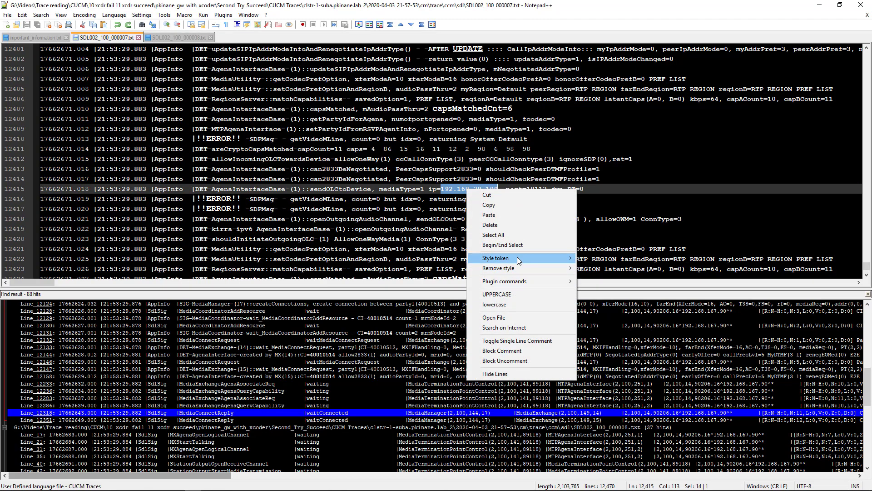
mouse_move(517, 257)
left_click(609, 258)
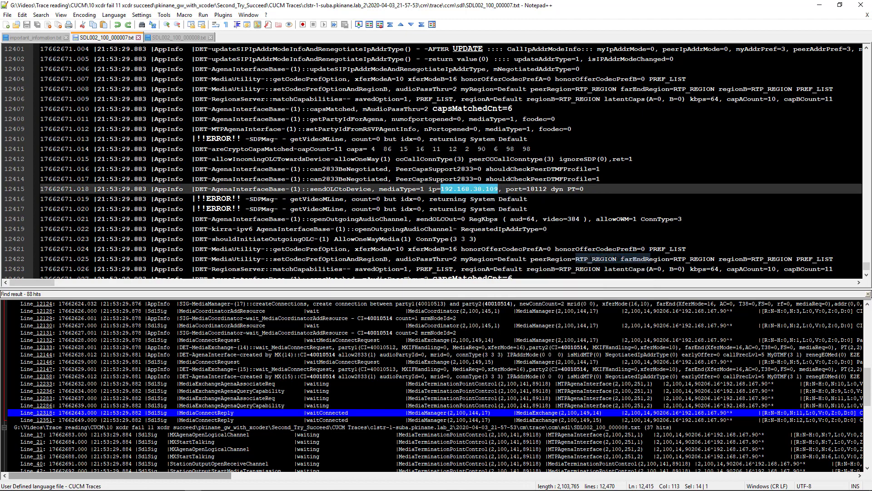
Follow the trace through MXCapabilitiesIncoming and MediaExchangeOffer to the AgenaInterface-(2) sendOLCtoDevice line
double_click(432, 189)
scroll(432, 189, "down", 3)
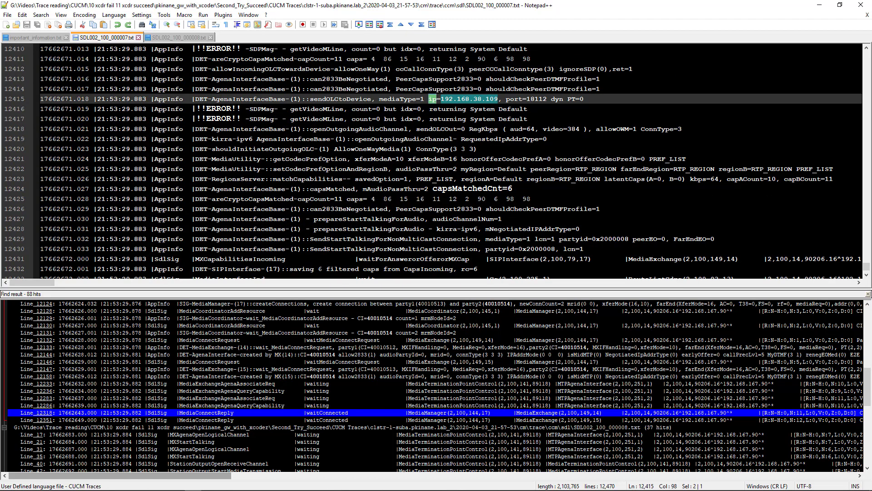
scroll(439, 162, "down", 4)
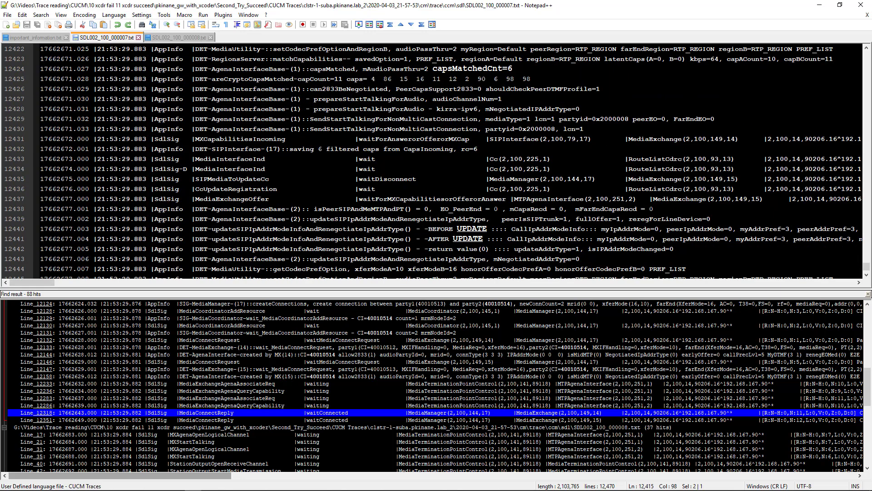
scroll(440, 162, "down", 3)
scroll(439, 162, "down", 4)
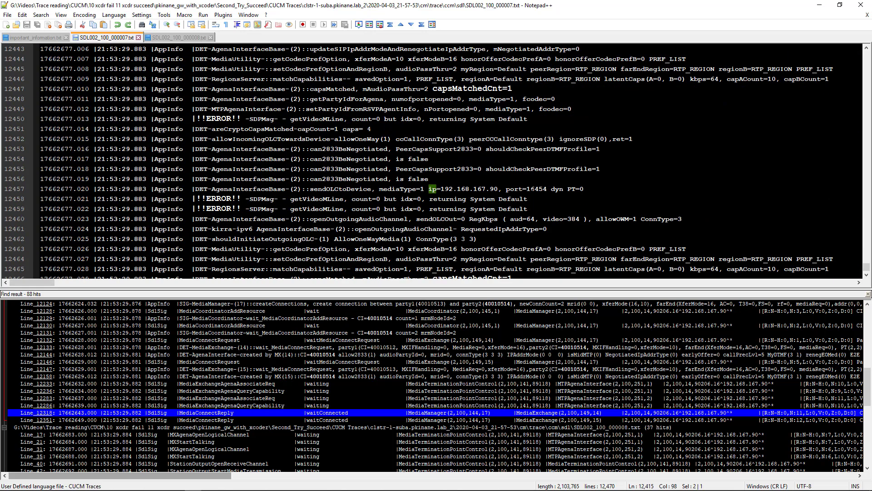
scroll(439, 162, "down", 1)
Compare the AgenaInterface-(2) sendOLCtoDevice IP with the called party's device IP in important_information.txt, and return to SDL002_100_000007.txt
left_click_drag(441, 159, 498, 159)
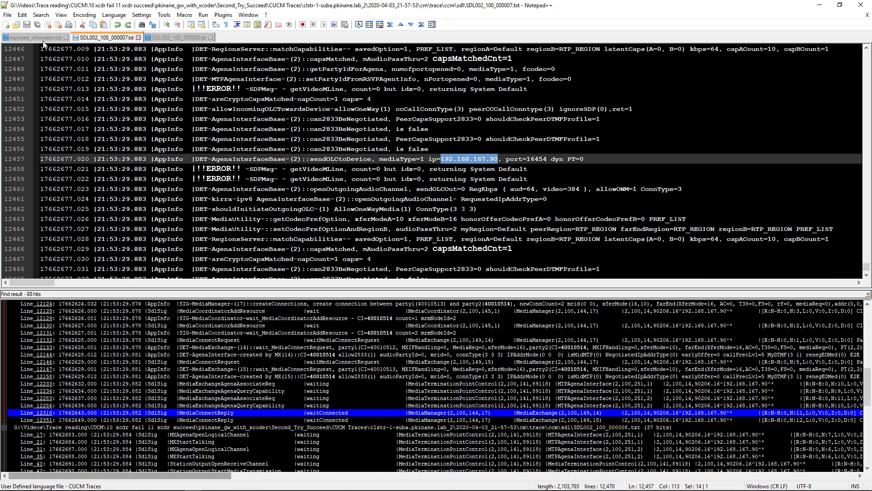
left_click(37, 37)
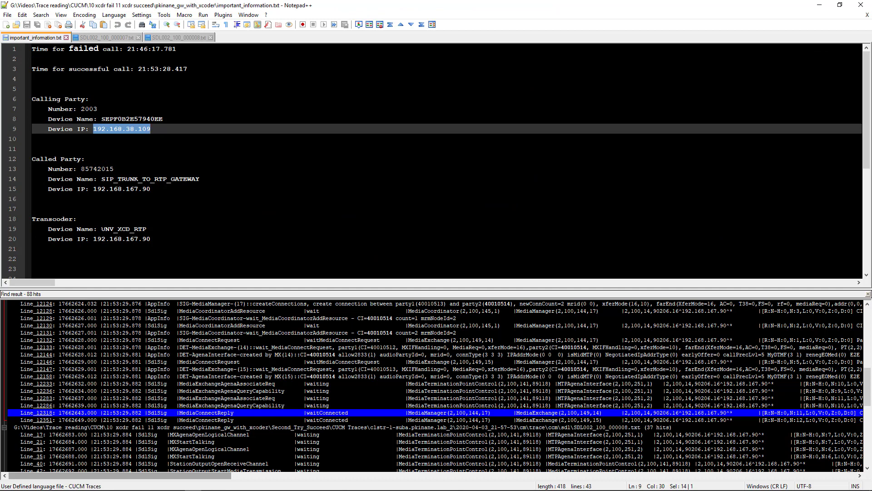
left_click_drag(151, 188, 93, 188)
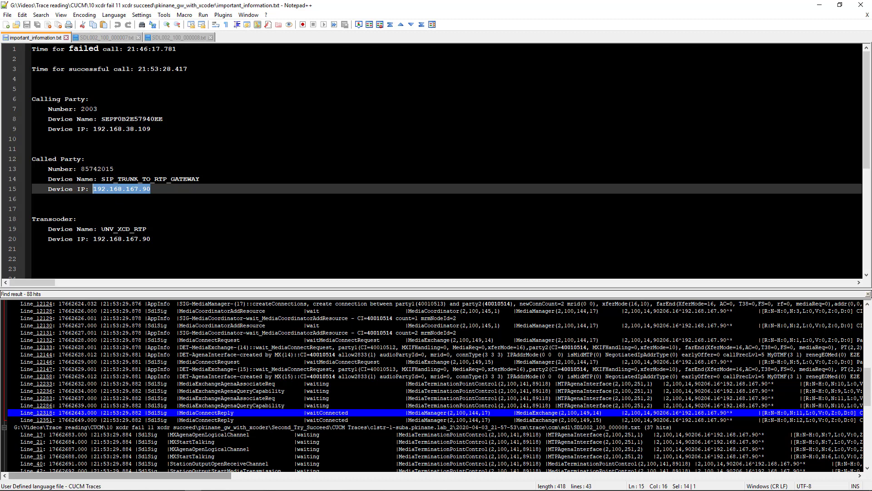
left_click(173, 41)
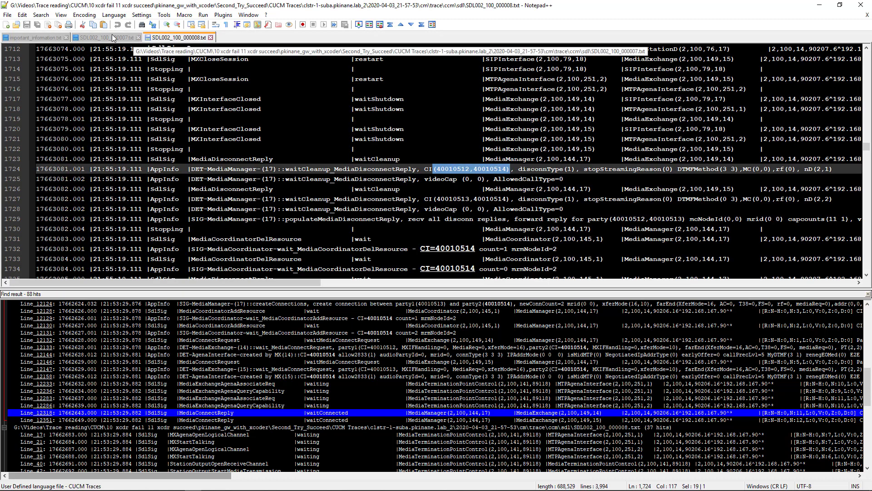
left_click(125, 38)
Mark the IP 192.168.167.90 in the AgenaInterface-(2) sendOLCtoDevice line with the orange token style
right_click(457, 153)
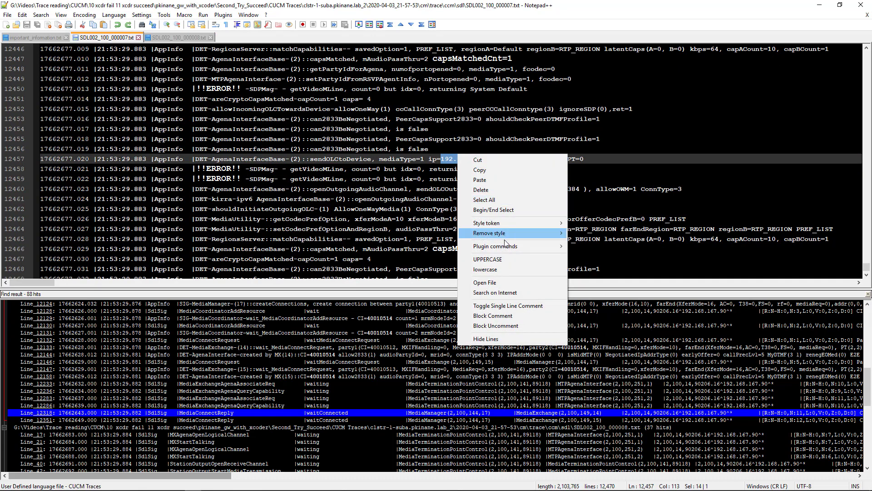
mouse_move(503, 222)
left_click(610, 223)
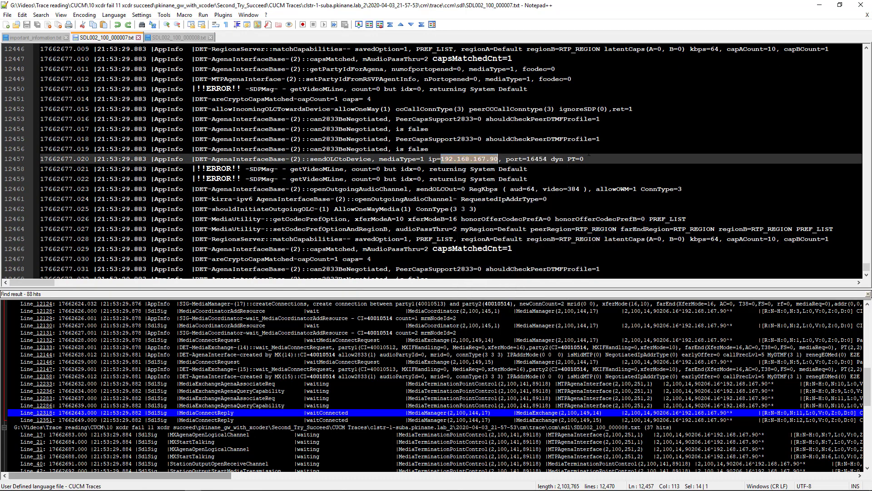
left_click(568, 158)
Mark "capCount=1 caps= 4" in the areCryptoCapsMatched line with the 5th token style
left_click_drag(298, 259, 375, 259)
right_click(334, 255)
left_click(317, 260)
left_click_drag(298, 259, 371, 259)
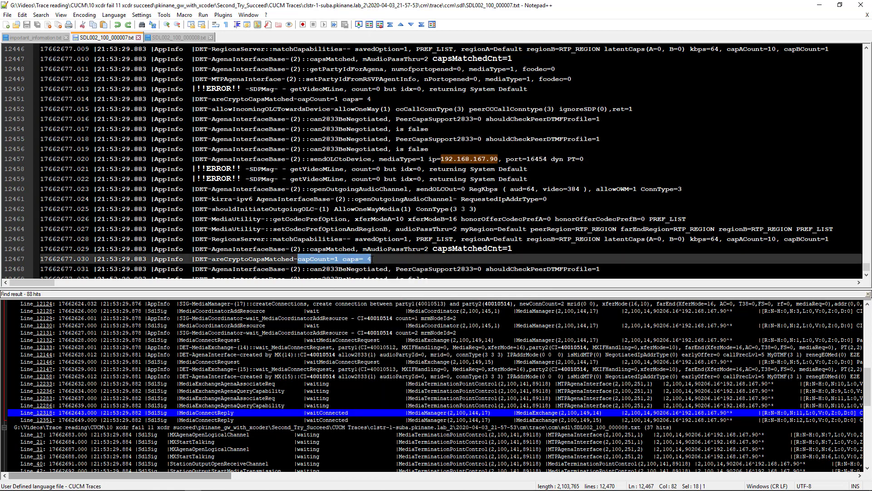
right_click(348, 258)
mouse_move(396, 325)
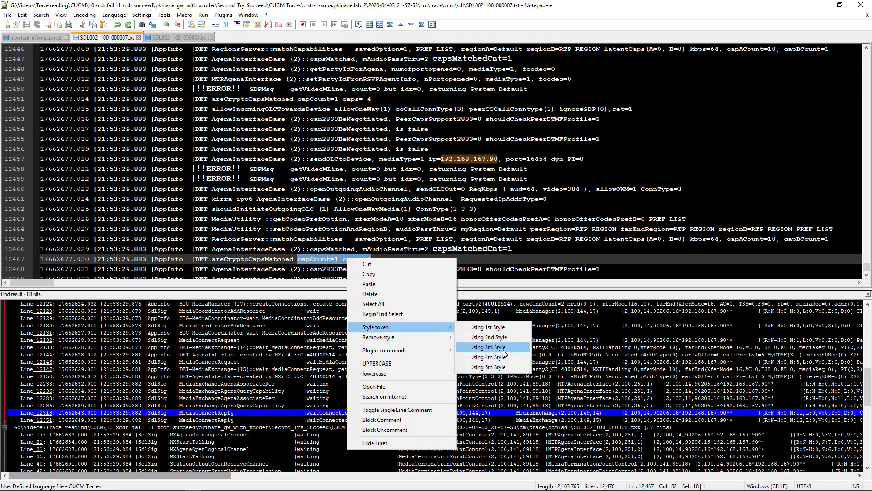
left_click(501, 367)
left_click(465, 248)
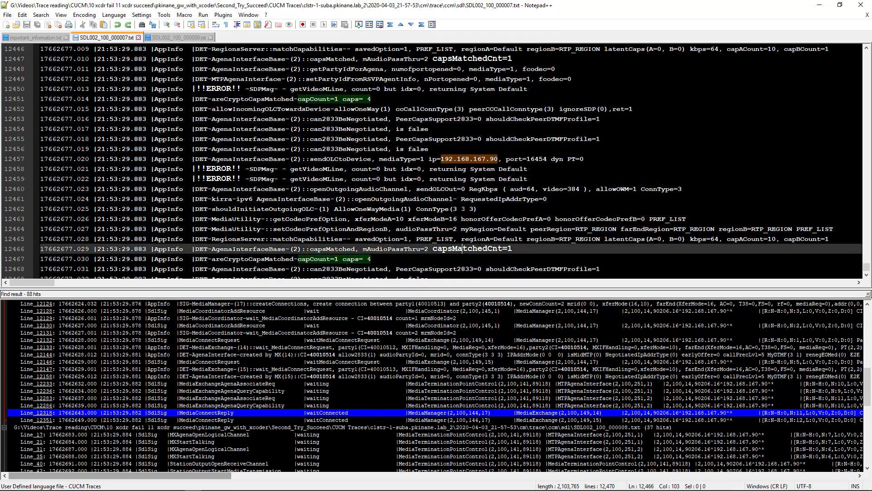
Examine the remaining AgenaInterface-(2) capability lines through to the end of SDL002_100_000007.txt
scroll(464, 248, "up", 5)
scroll(464, 248, "down", 1)
scroll(464, 248, "down", 5)
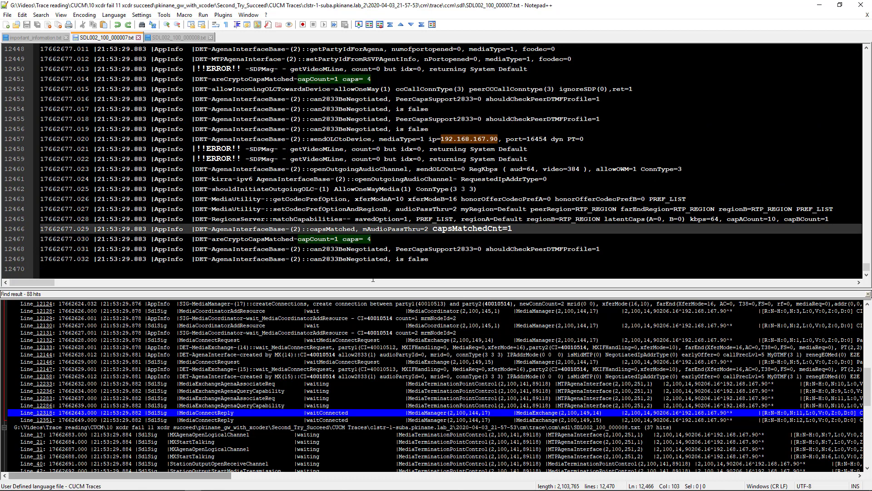
left_click(228, 435)
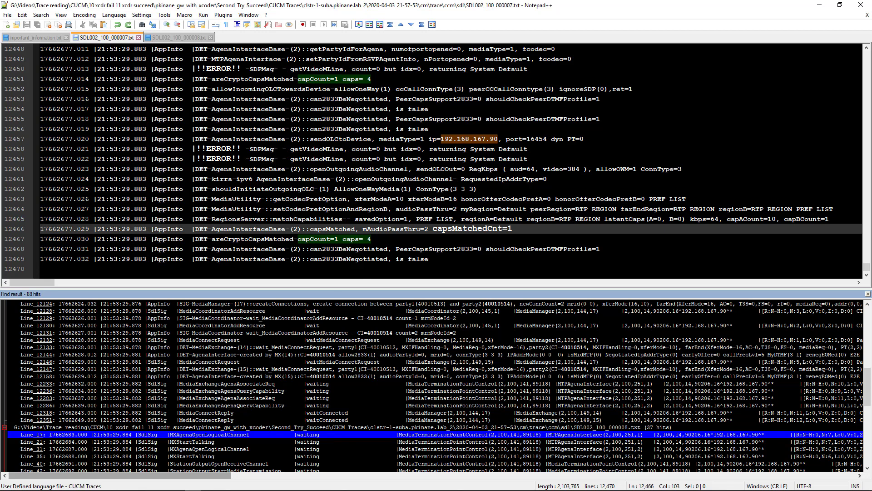
left_click(295, 259)
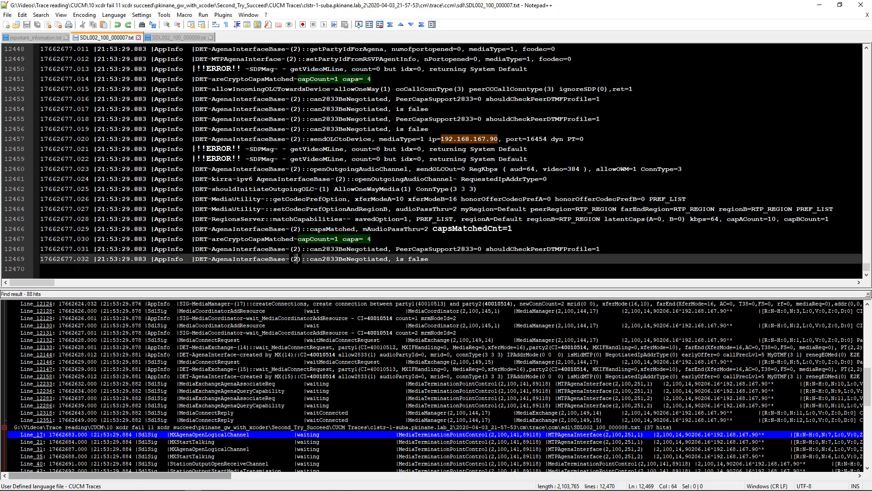
Go to the MXAgenaOpenLogicalChannel search hit on line 17 of SDL002_100_000008.txt and examine its signal name, MediaTerminationPointControl and MTPAgenaInterface processes
double_click(231, 434)
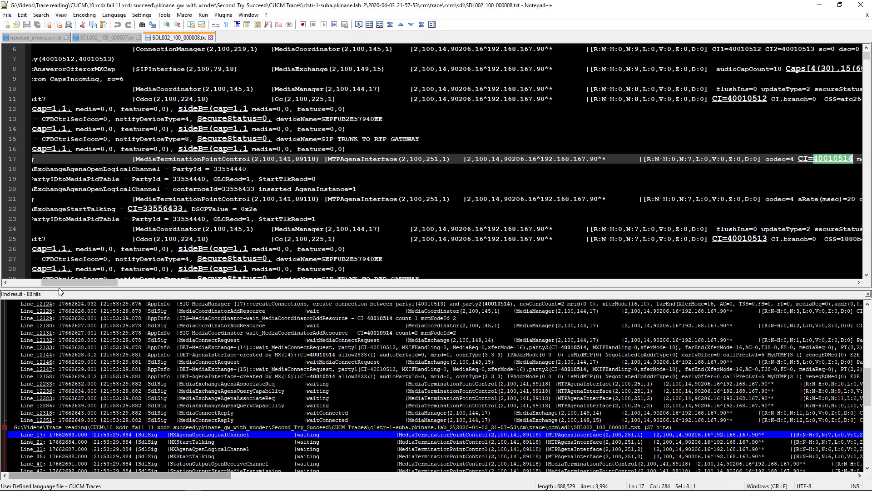
left_click_drag(64, 283, 27, 283)
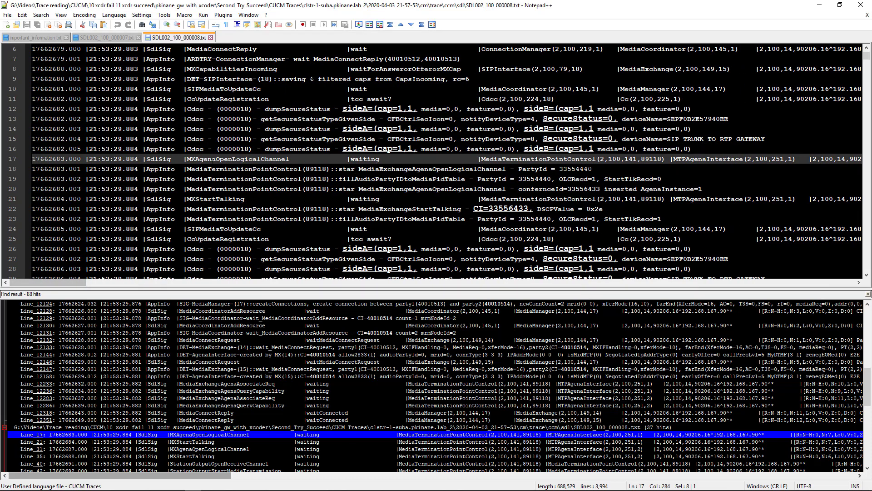
double_click(214, 157)
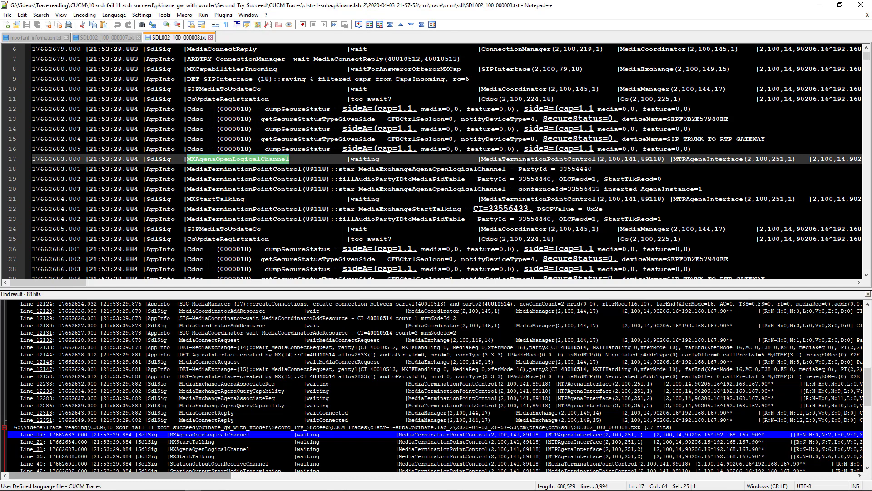
double_click(560, 160)
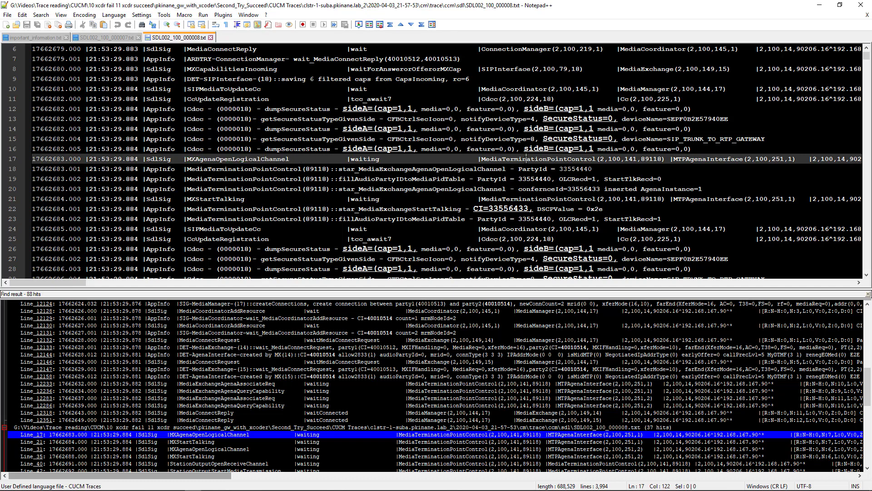
double_click(717, 159)
double_click(536, 159)
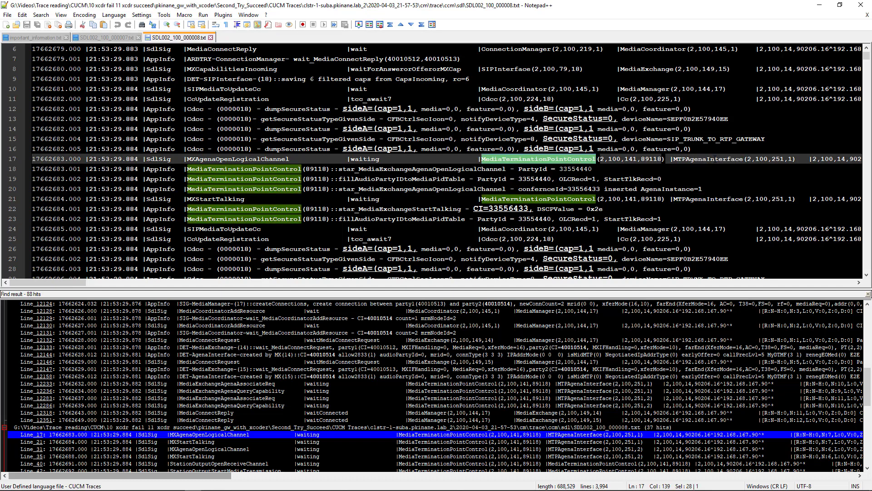
double_click(715, 159)
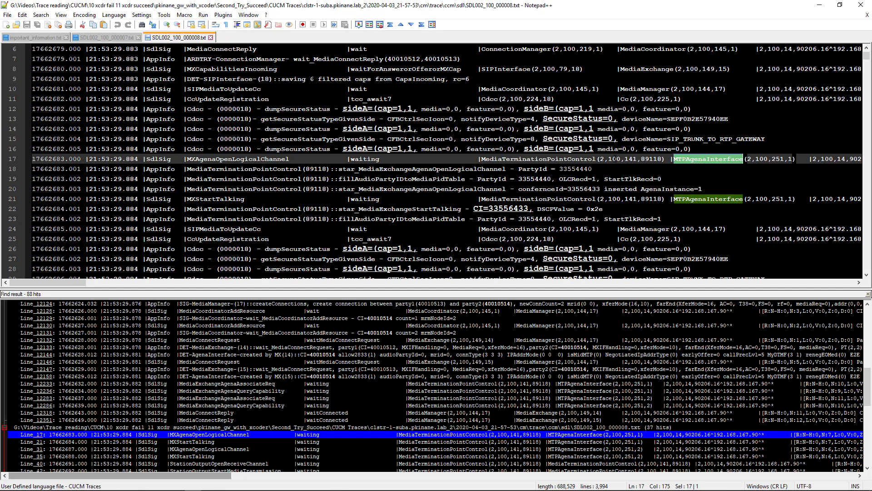
double_click(536, 159)
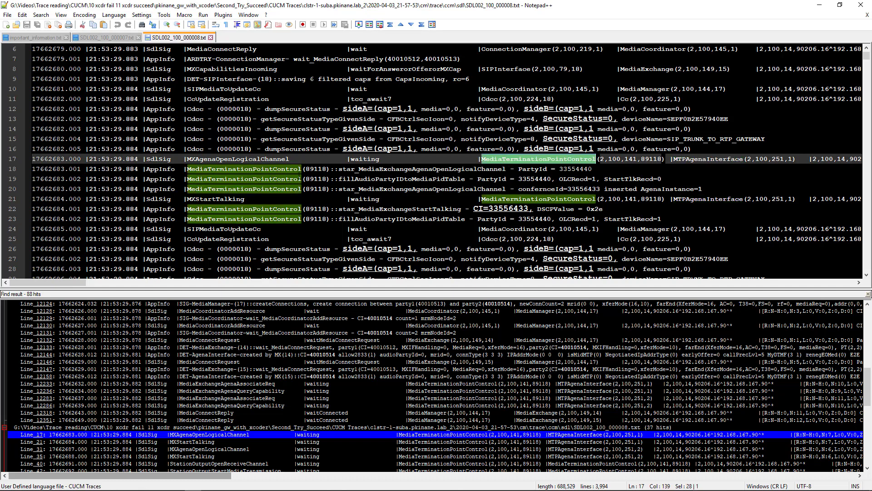
double_click(222, 159)
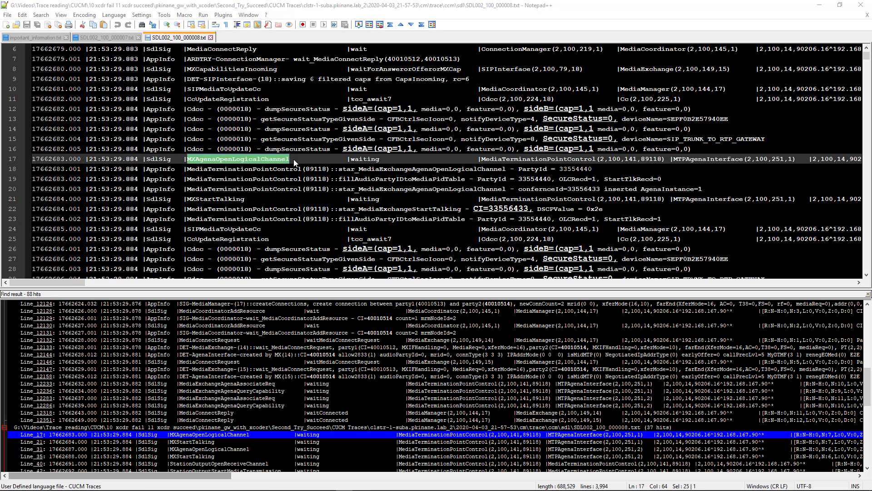
Examine the SDL002_100_000008.txt hits for the open receive channel, start media transmission, its acknowledgements and the media disconnect requests
scroll(436, 386, "down", 5)
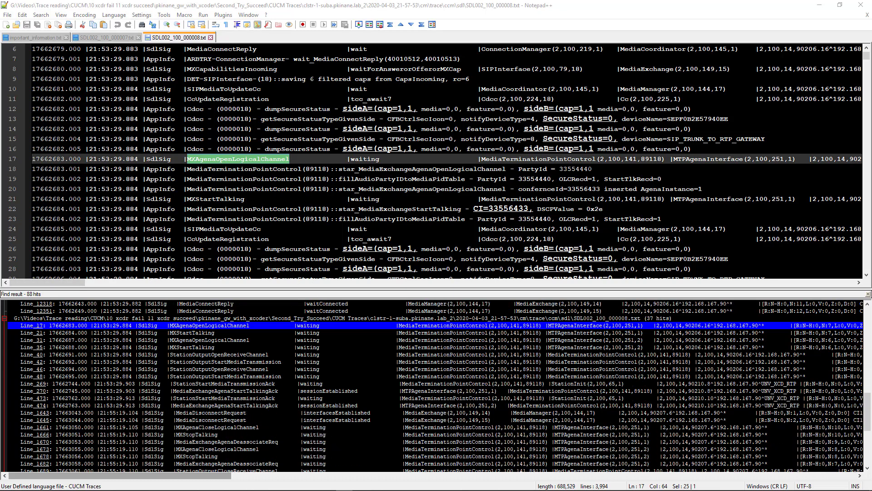
left_click(241, 384)
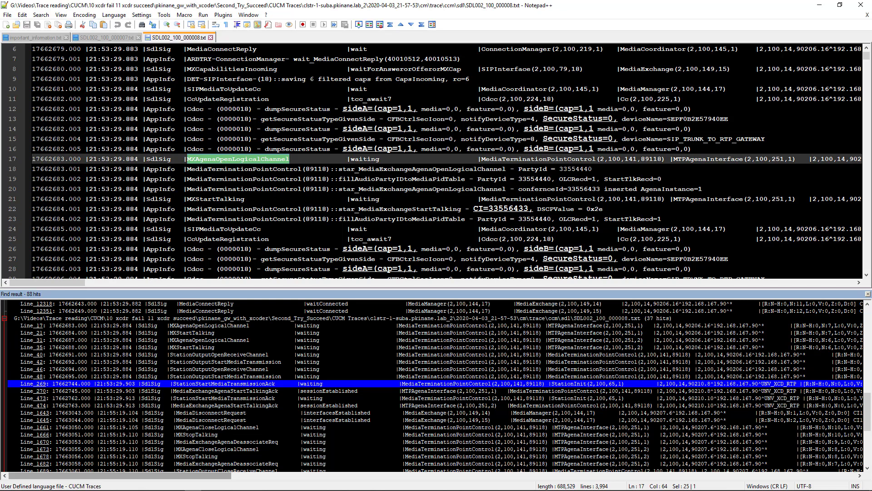
left_click(218, 354)
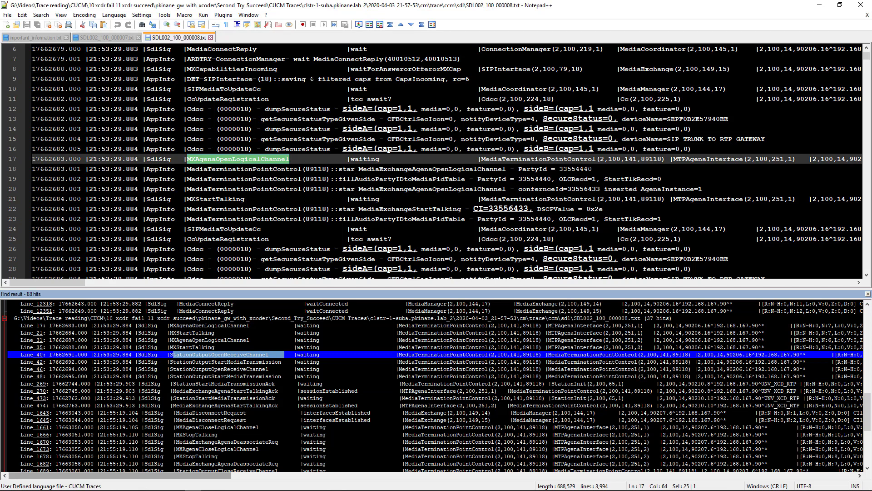
left_click_drag(212, 376, 285, 376)
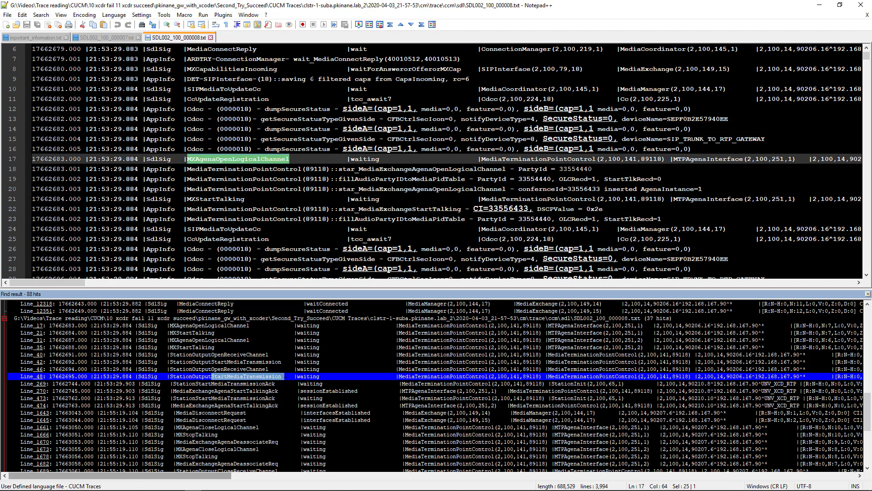
left_click_drag(199, 383, 274, 384)
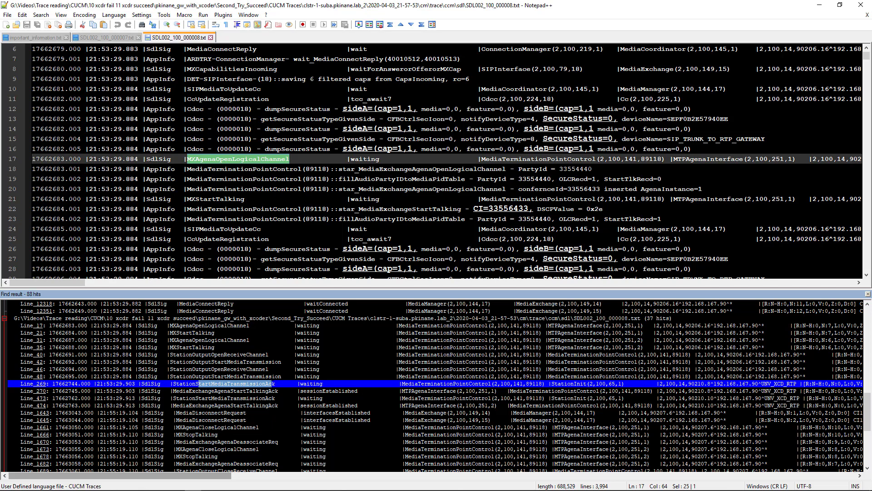
left_click_drag(178, 413, 264, 422)
scroll(266, 424, "up", 1)
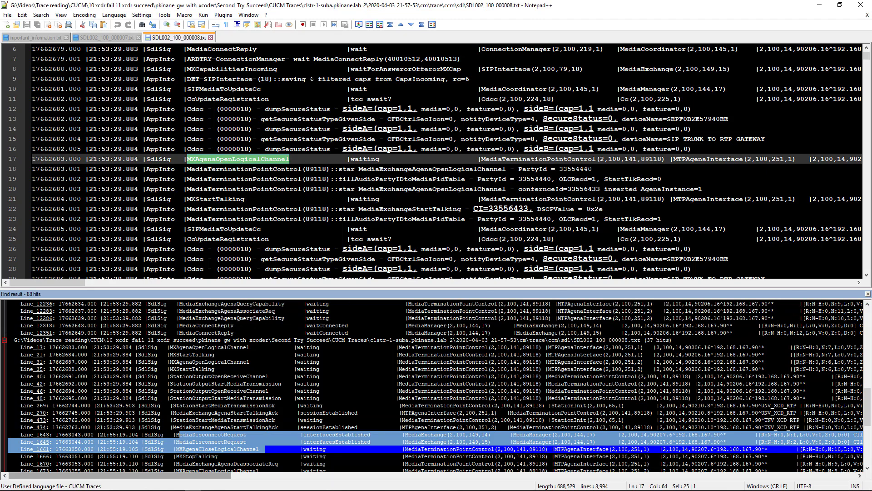
Return to the MXAgenaOpenLogicalChannel hit on line 17 and search all trace files for its MediaTerminationPointControl instance "89118)"
double_click(236, 347)
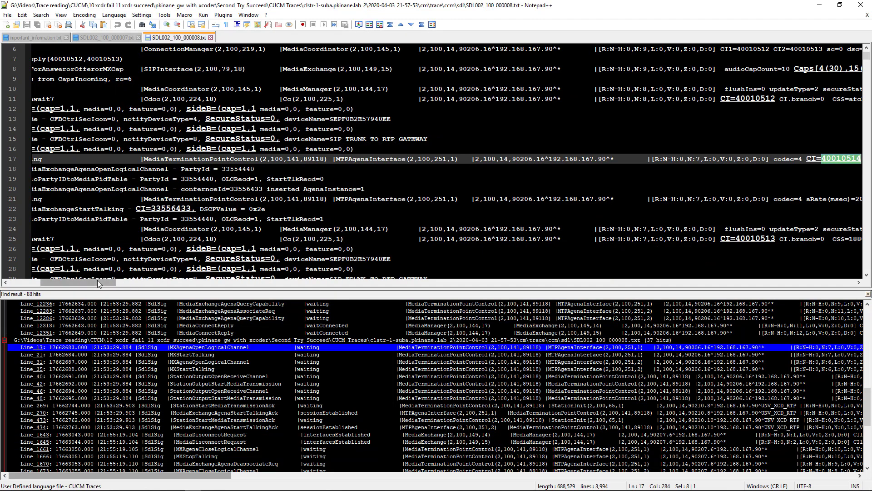
left_click_drag(91, 285, 60, 286)
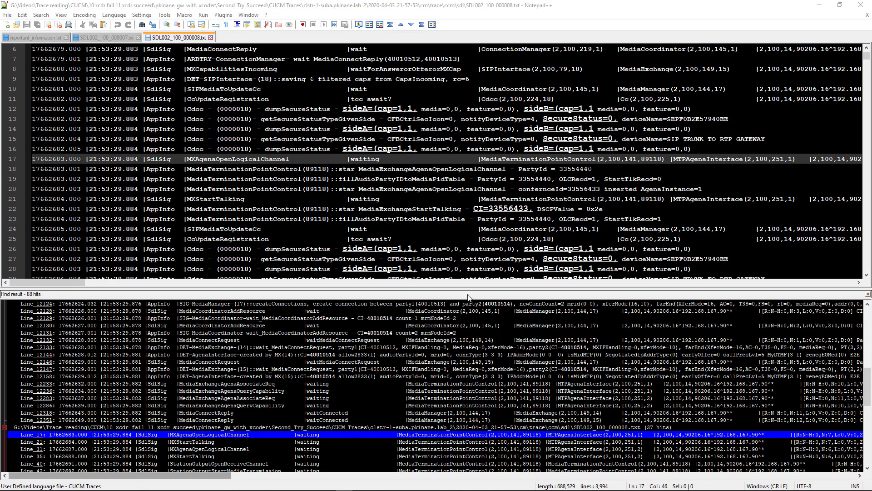
double_click(521, 159)
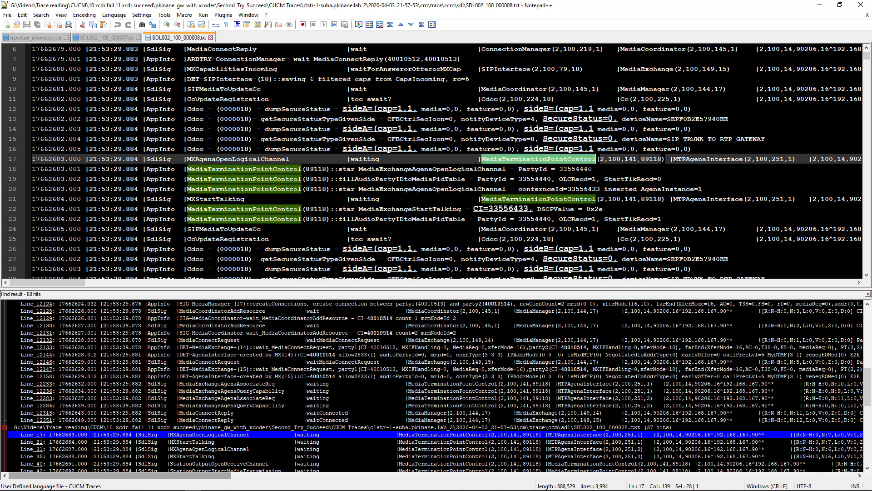
double_click(651, 159)
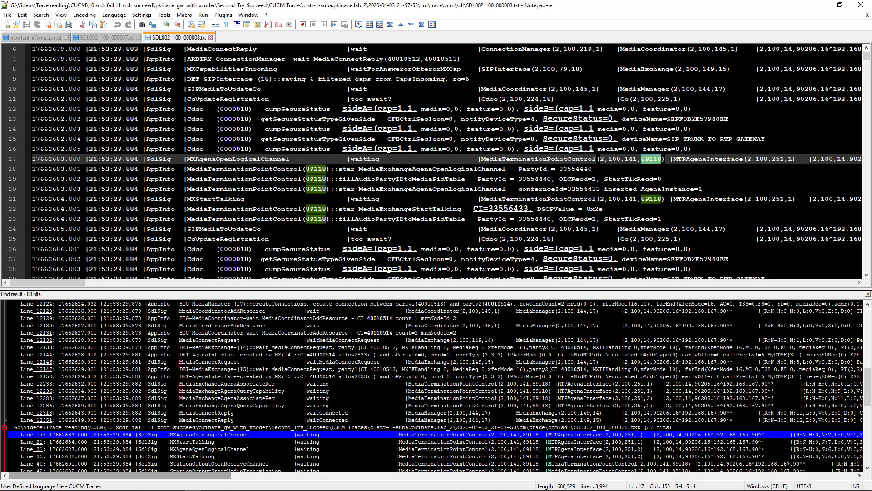
key("shift+Right")
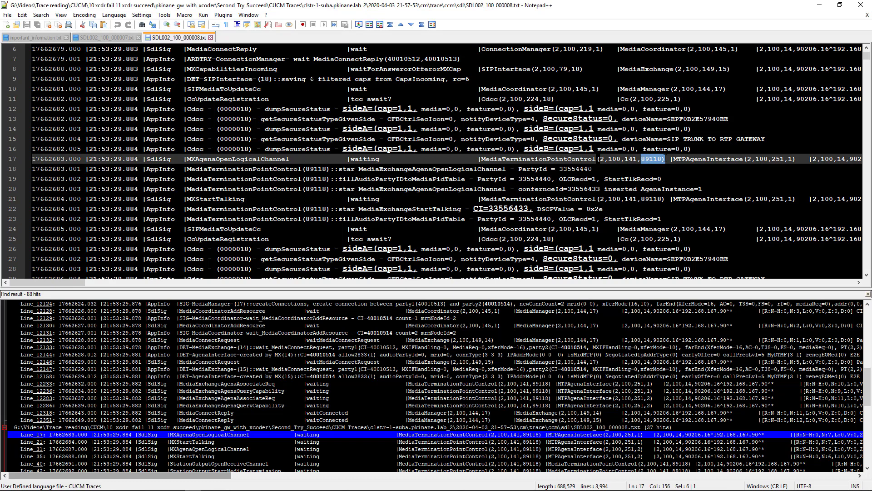
key("ctrl+shift+f")
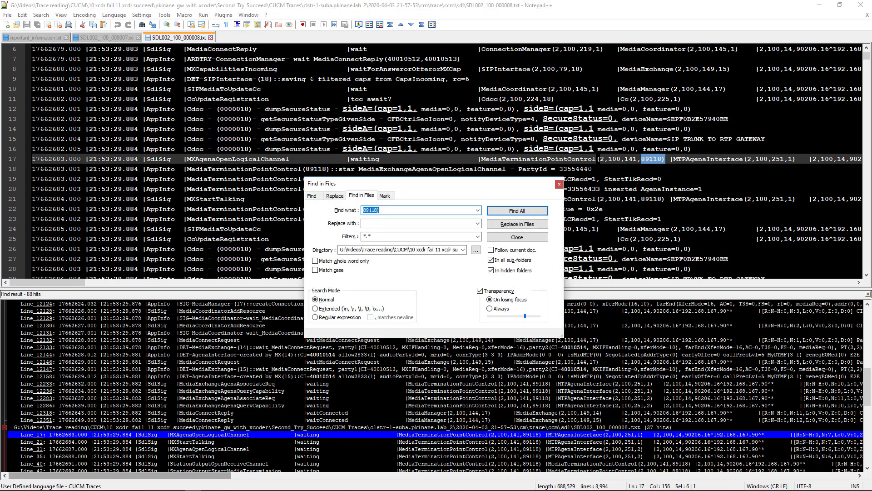
key("Right")
left_click(527, 227)
left_click(508, 289)
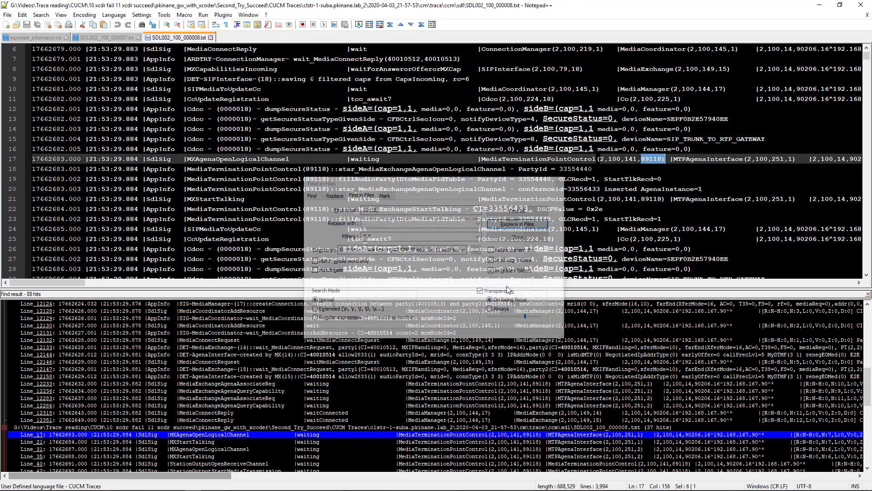
left_click(523, 212)
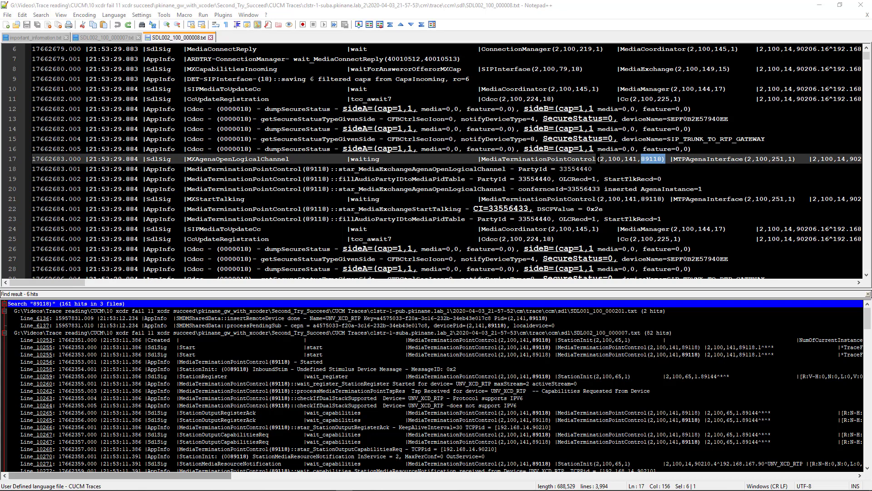
Examine the SDL002_100_000007.txt hits for the MediaTerminationPointControl creation, StationInit message and transcoder registration with its capabilities
left_click(386, 369)
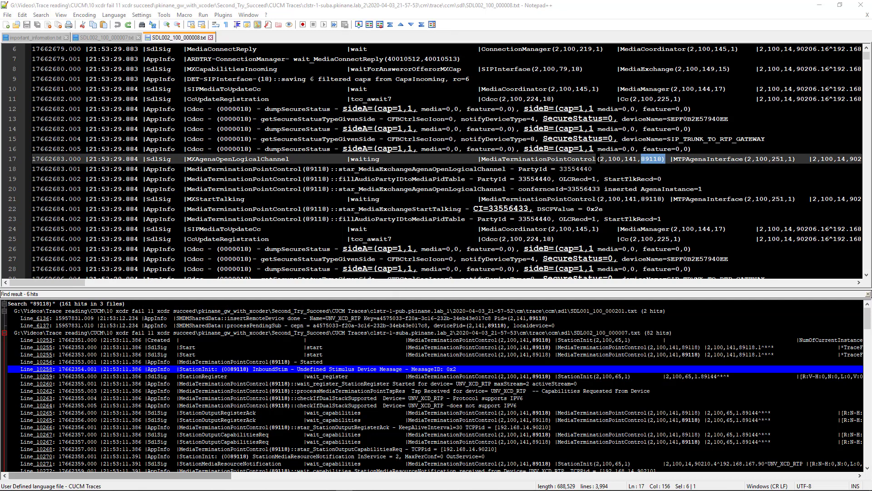
left_click_drag(406, 340, 521, 339)
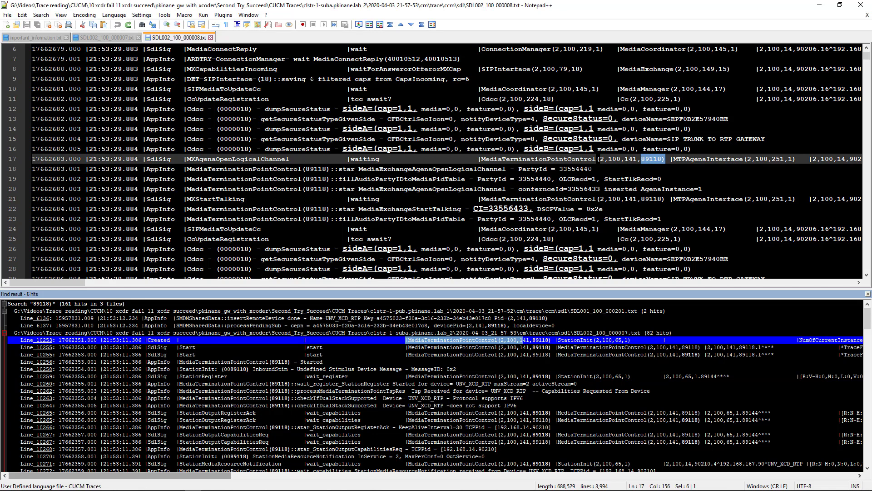
left_click_drag(179, 369, 249, 369)
left_click(233, 369)
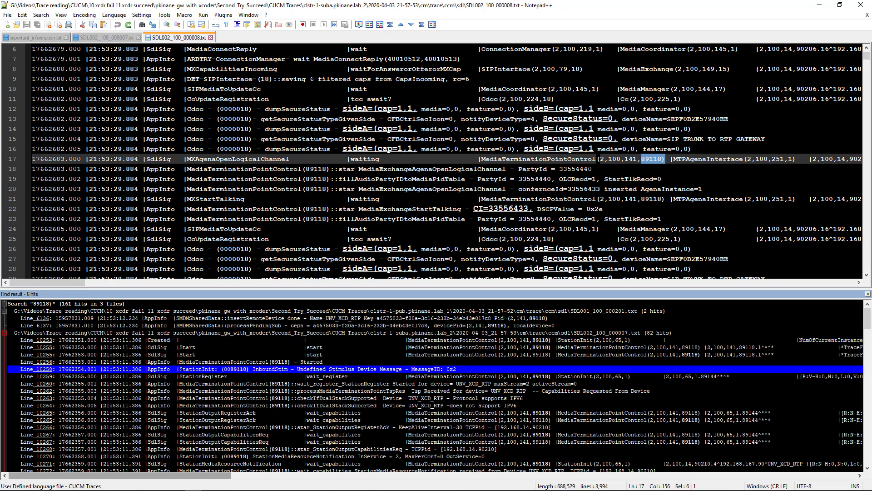
left_click_drag(214, 369, 179, 369)
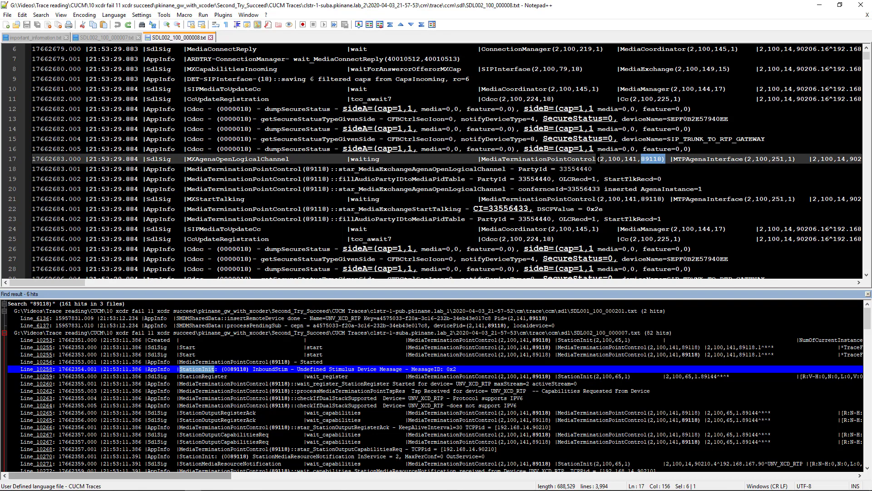
scroll(436, 386, "down", 10)
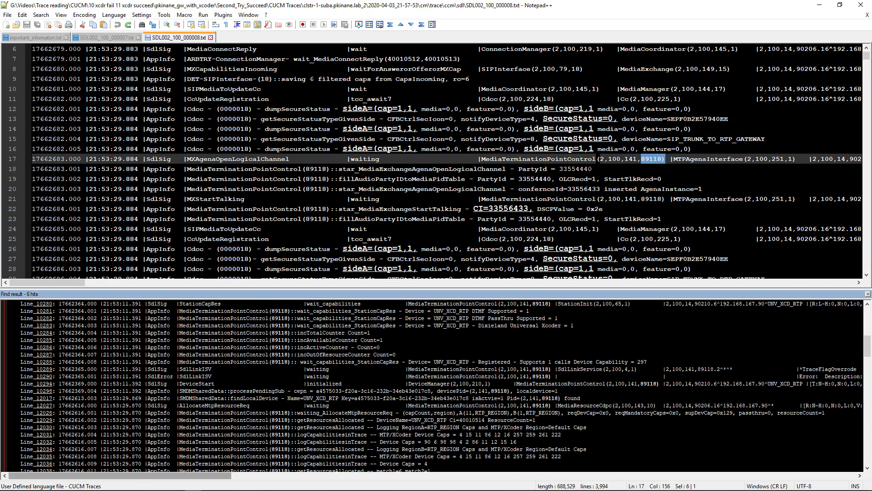
scroll(436, 386, "up", 2)
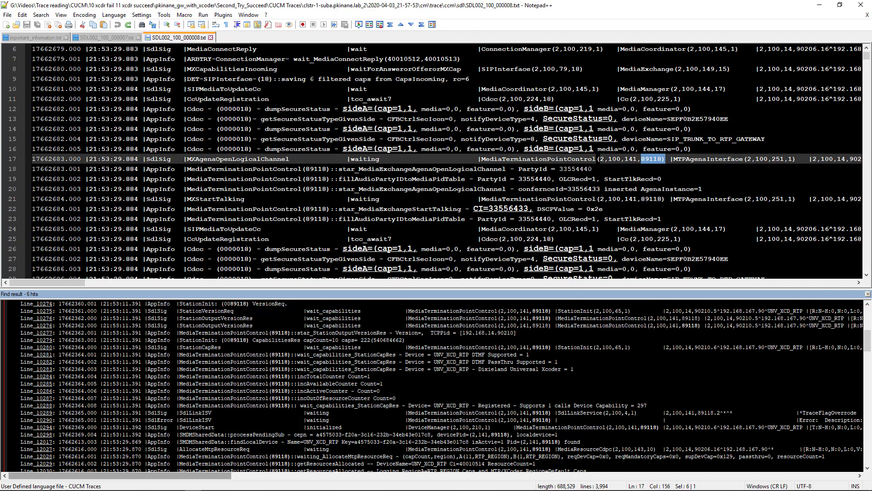
Go to the AllocateMtpResourceReq hit on line 12027 and compare the MTP/XCoder and device caps logged for RegionA and RegionB
scroll(436, 386, "down", 6)
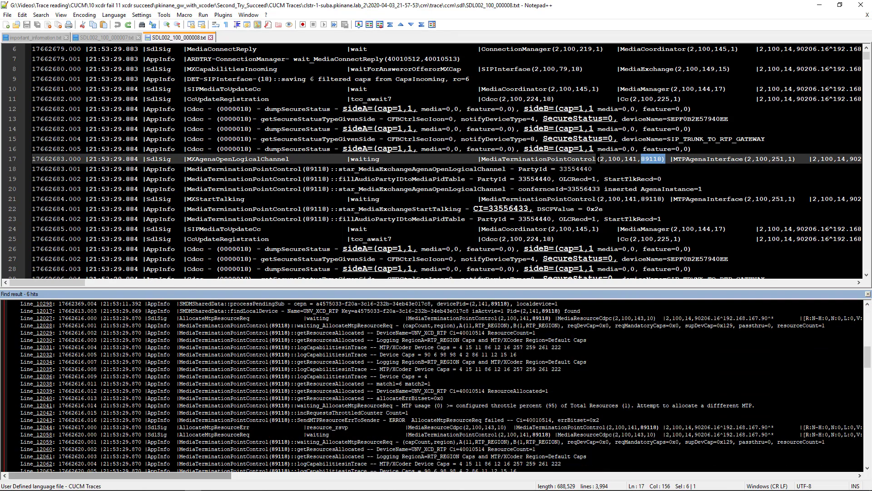
double_click(436, 318)
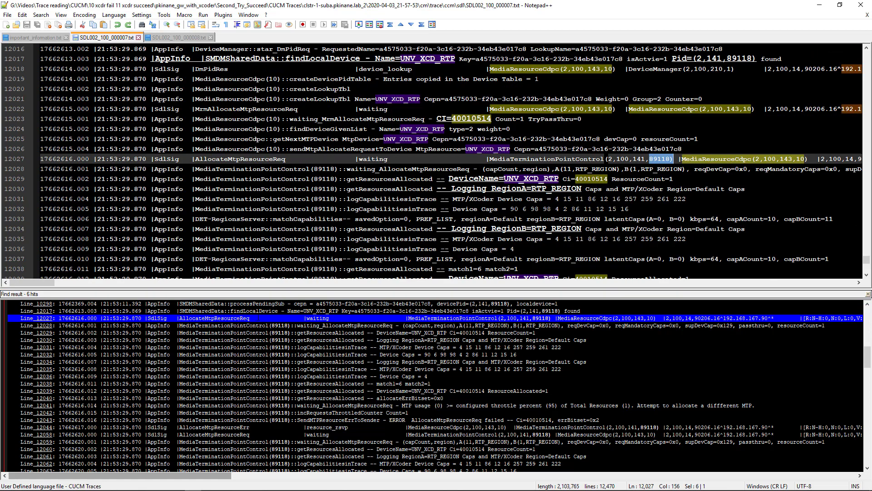
left_click_drag(257, 318, 179, 318)
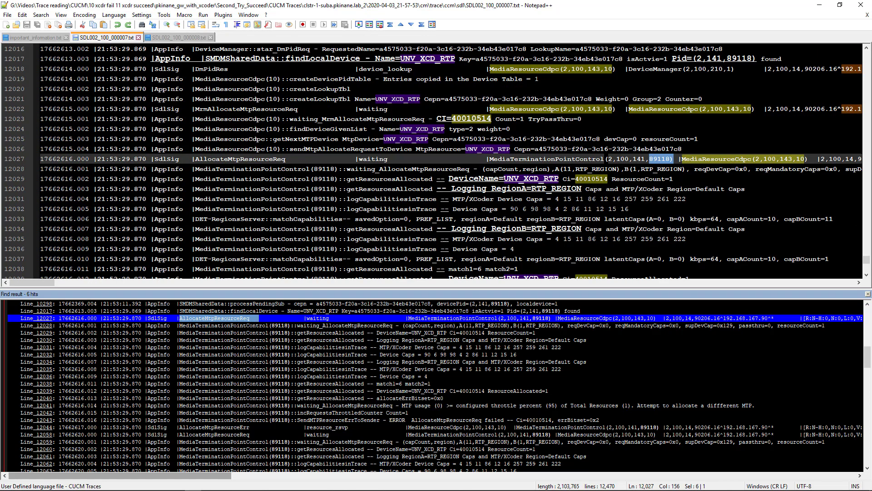
left_click_drag(380, 347, 561, 347)
left_click_drag(380, 354, 519, 354)
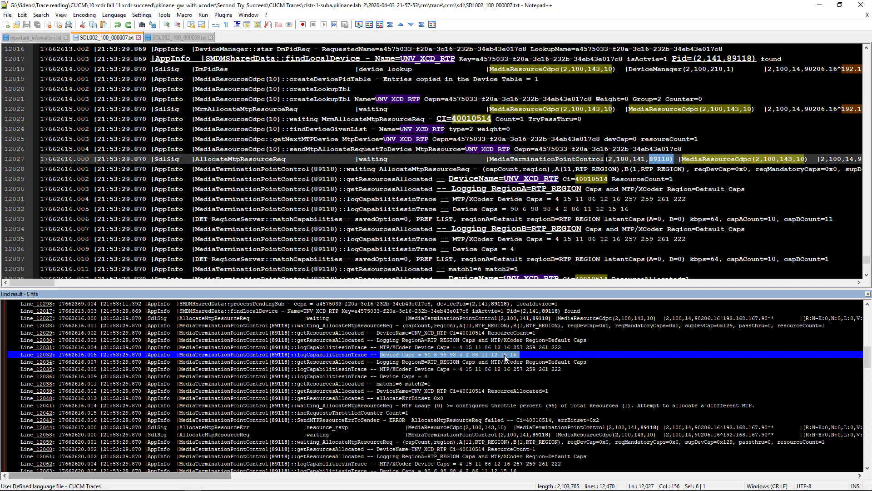
left_click_drag(380, 369, 580, 369)
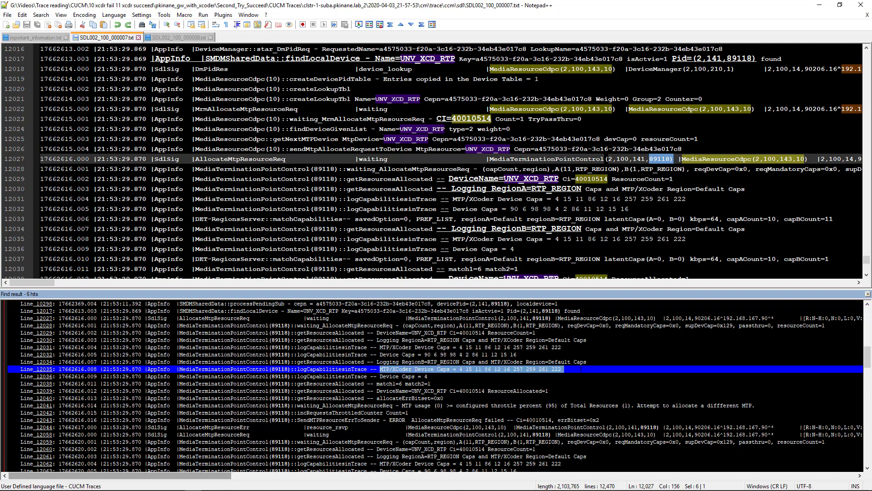
left_click_drag(380, 376, 429, 376)
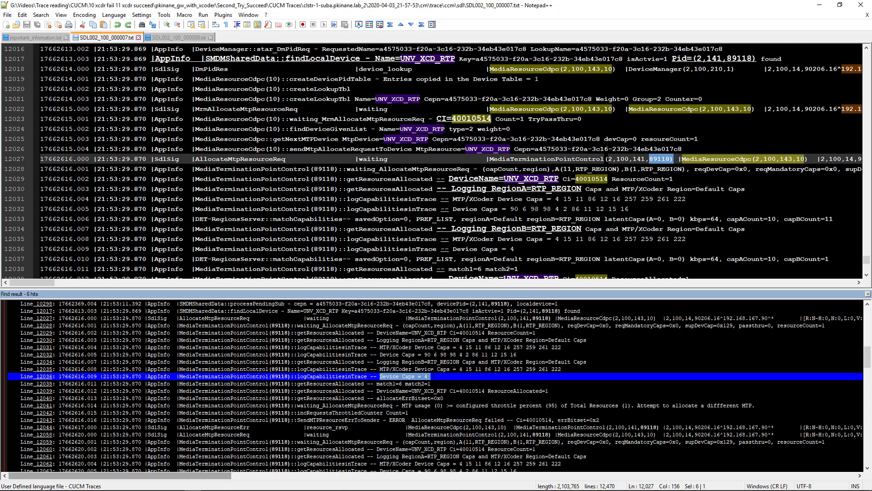
left_click_drag(377, 383, 463, 369)
left_click(403, 385)
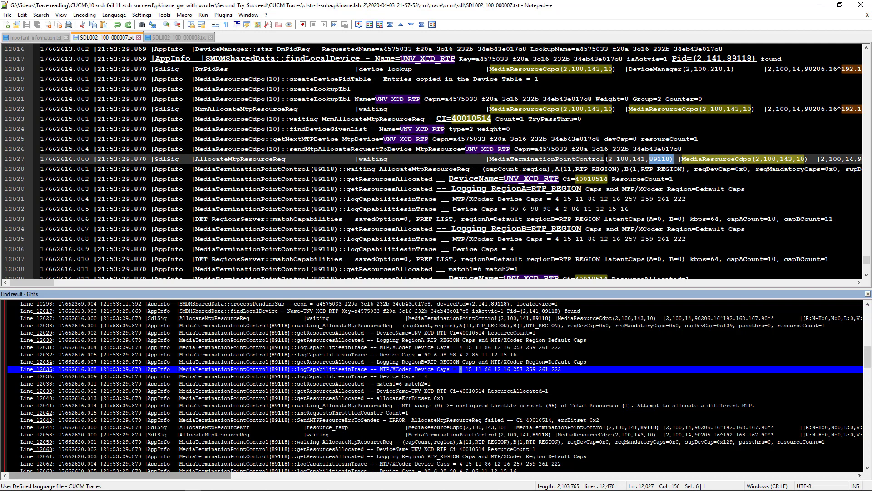
Examine the SendMTPResourceErrToSender hit on line 12043, including its AllocateMtpResourceReq error text and errBitset value
scroll(436, 405, "down", 1)
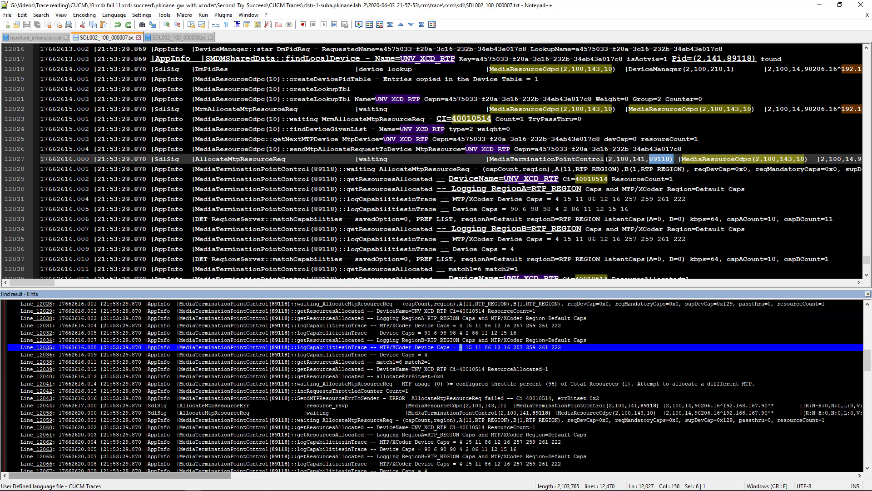
left_click_drag(390, 398, 421, 399)
left_click_drag(484, 398, 500, 399)
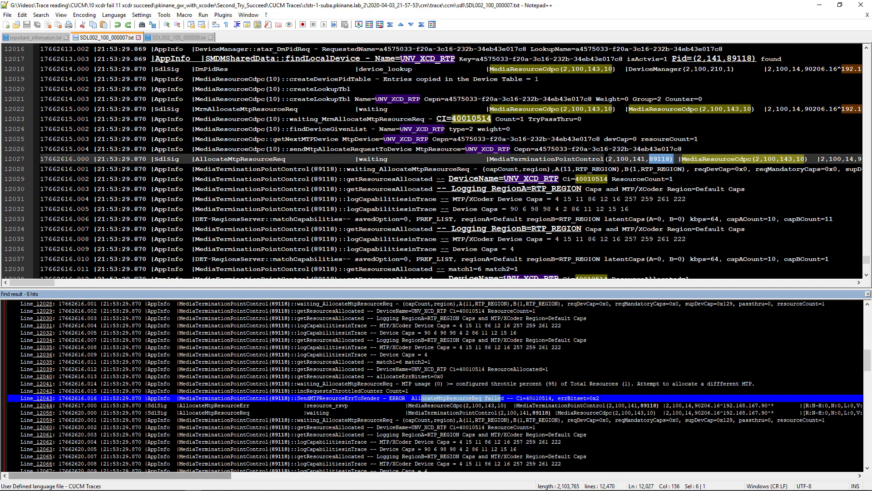
left_click_drag(558, 398, 599, 398)
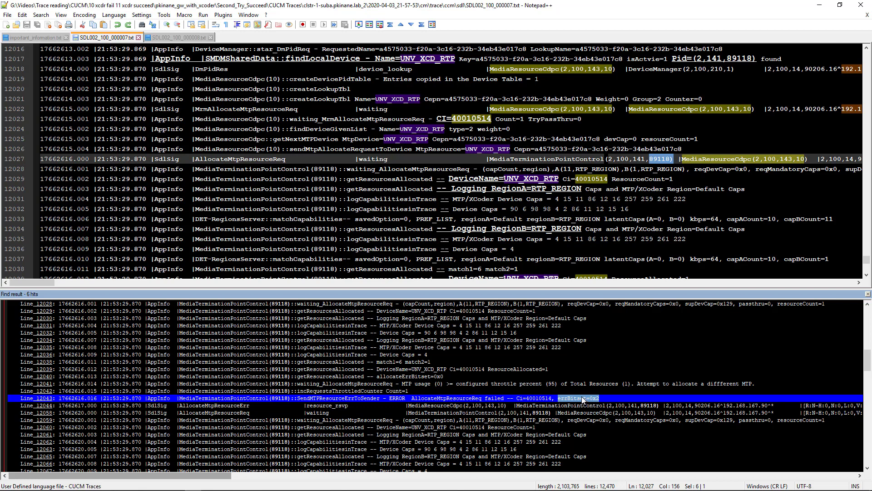
Examine the second AllocateMtpResourceReq attempt through to the UNV_XCD_RTP resource status on line 12077
scroll(585, 400, "down", 1)
scroll(585, 400, "down", 2)
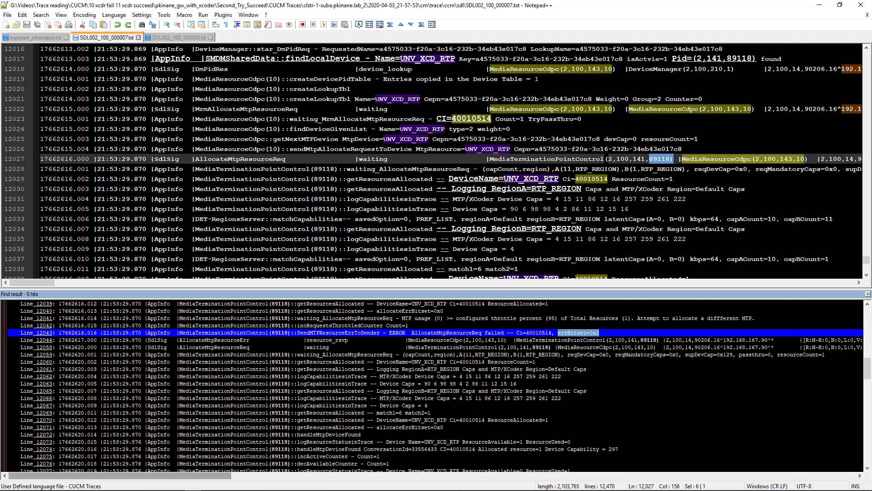
scroll(436, 386, "down", 2)
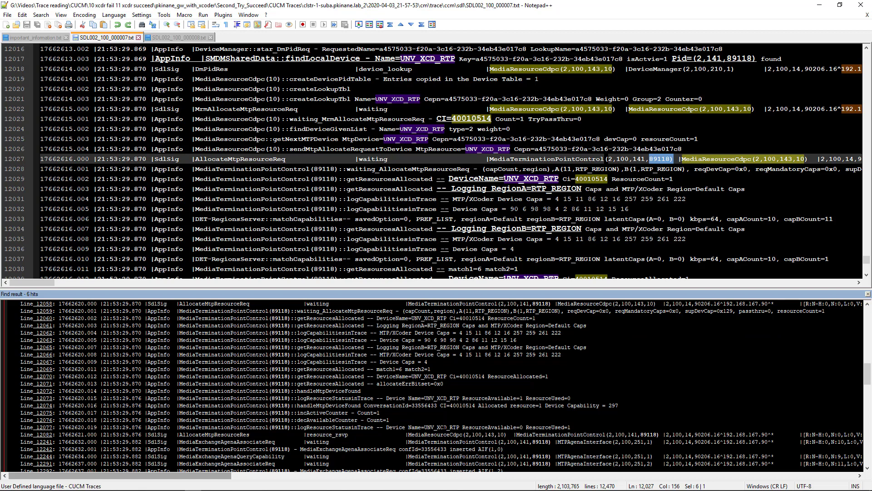
left_click_drag(386, 427, 459, 427)
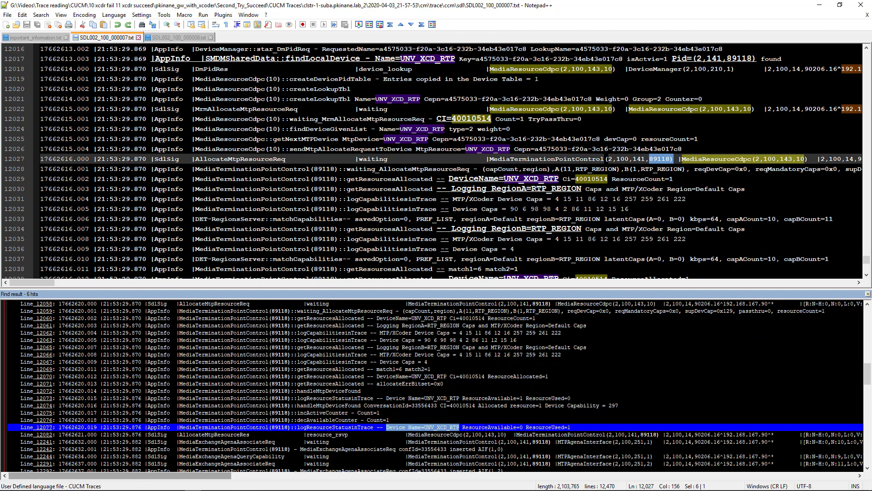
Move on to the SDL002_100_000008.txt hits for 89118 and highlight the MXAgenaOpenLogicalChannel signal on line 17
scroll(436, 386, "down", 3)
scroll(436, 386, "down", 5)
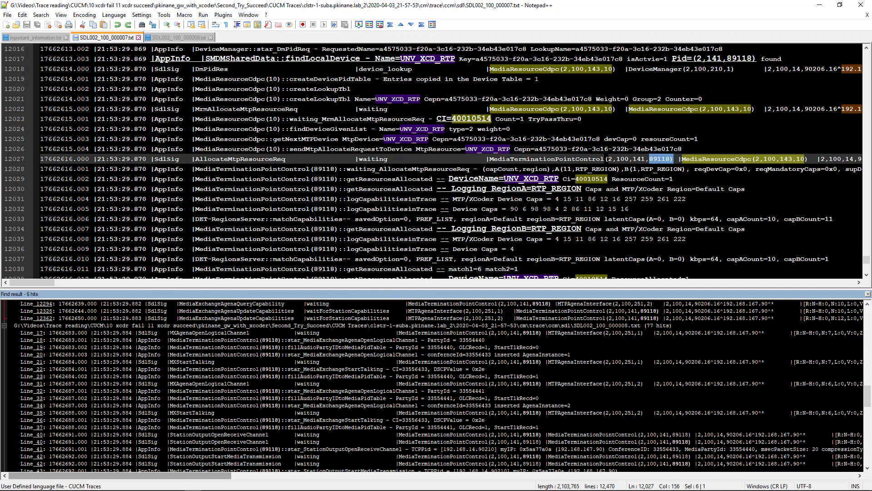
left_click_drag(169, 332, 246, 333)
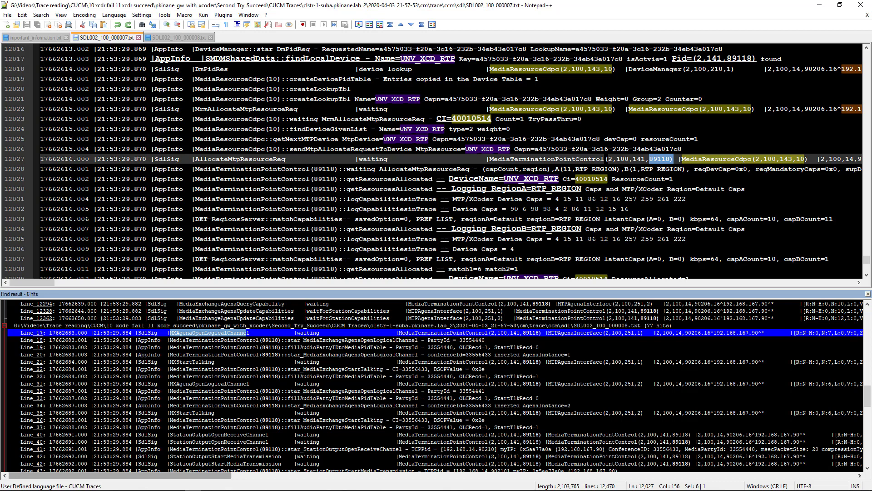
Follow the 89118 hits in SDL002_100_000008.txt to the OpenReceiveChannelAck on line 154 and compare it with the preceding StationOutputOpenReceiveChannel signal
scroll(436, 386, "down", 4)
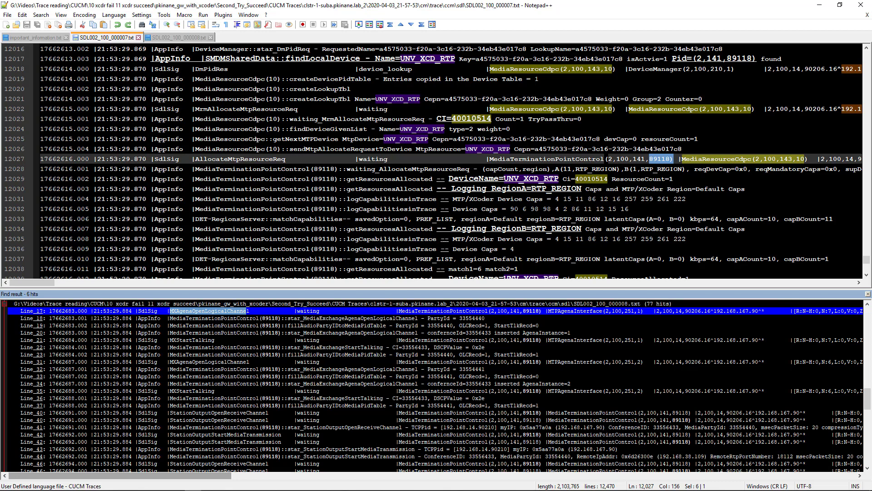
scroll(436, 386, "down", 3)
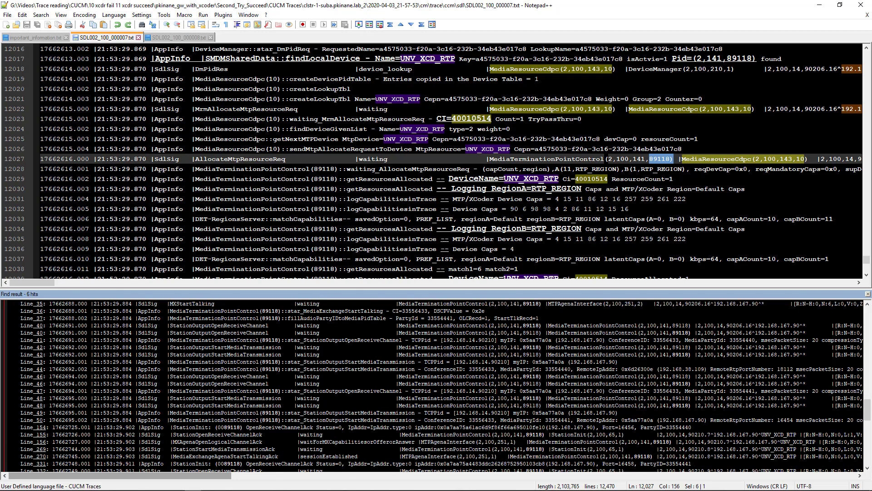
left_click(290, 384)
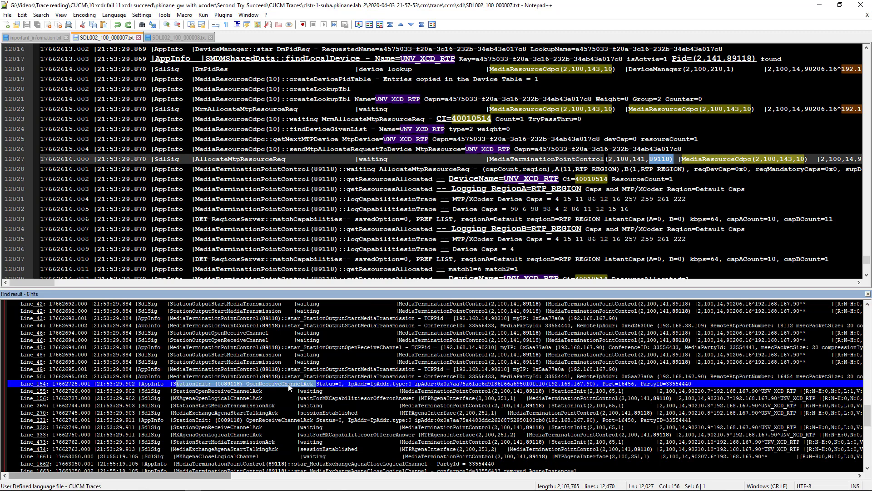
double_click(266, 383)
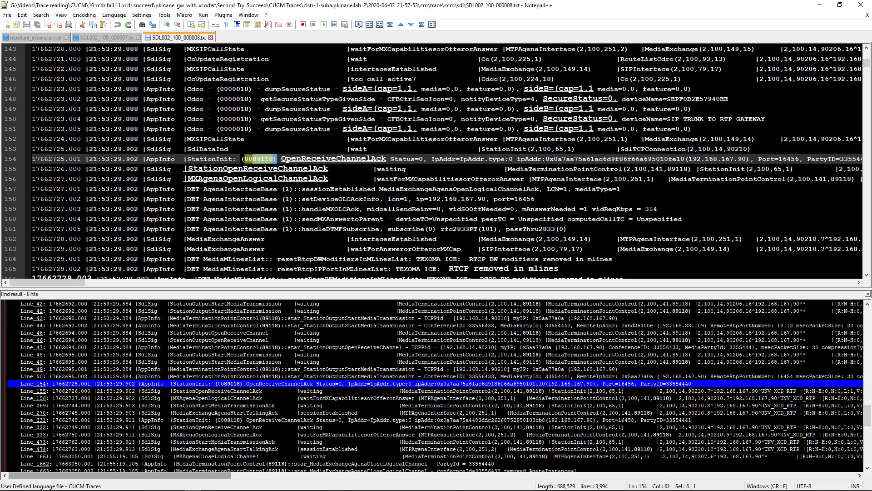
left_click_drag(172, 333, 259, 333)
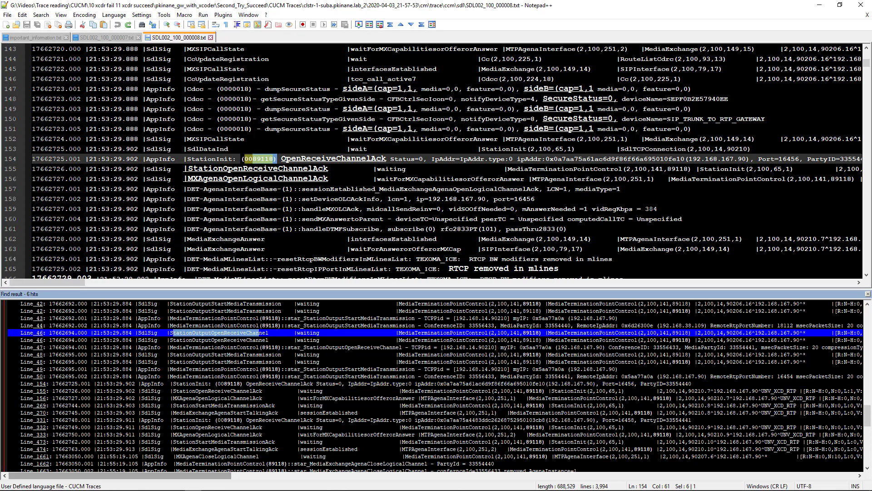
left_click_drag(179, 384, 253, 384)
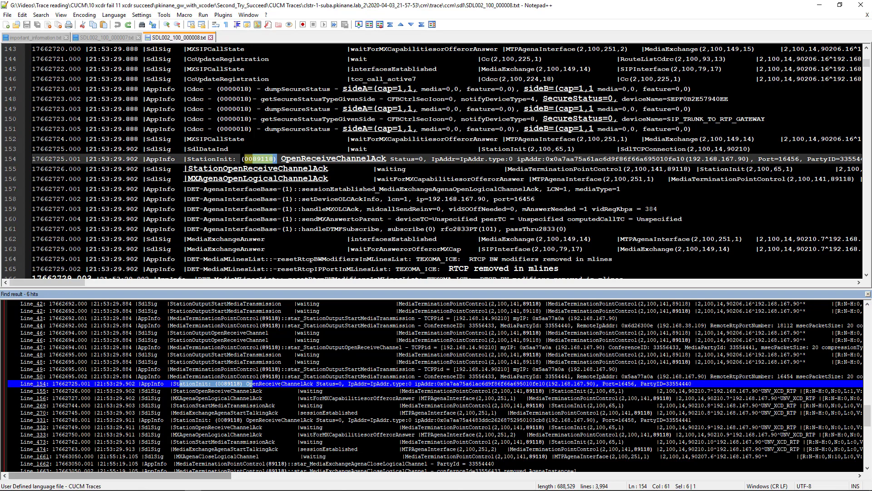
triple_click(281, 384)
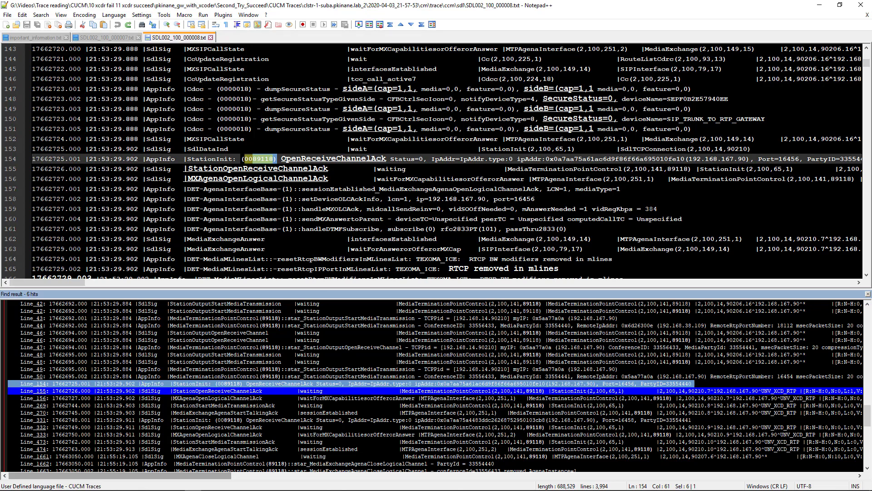
Mark every occurrence of the OpenReceiveChannelAck port 16456 from line 154 with the 3rd token style
left_click_drag(72, 282, 88, 284)
left_click_drag(534, 159, 592, 158)
double_click(634, 159)
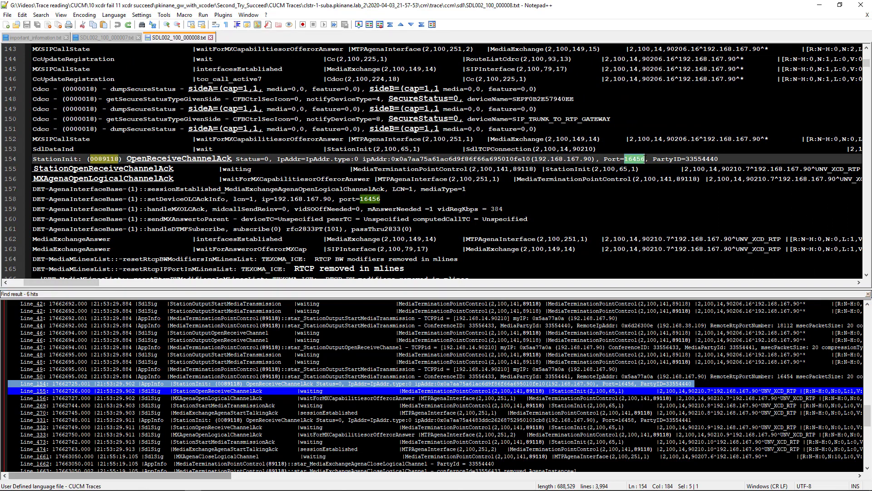
right_click(635, 159)
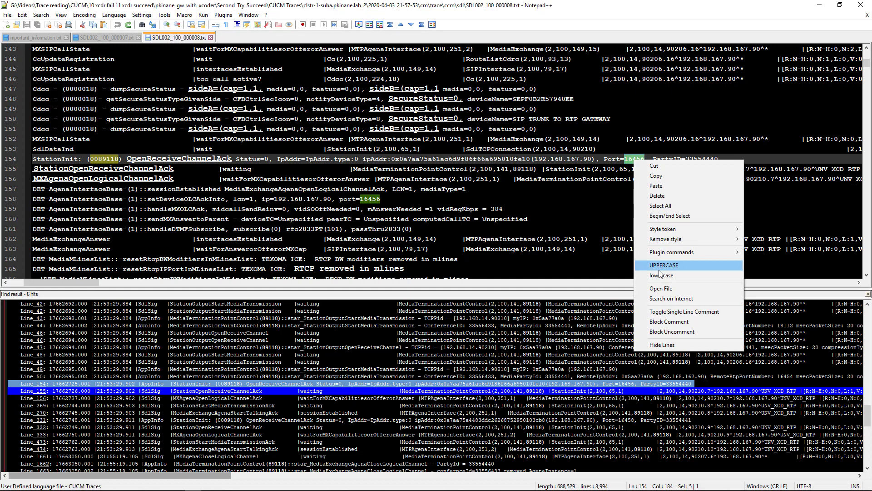
left_click(536, 158)
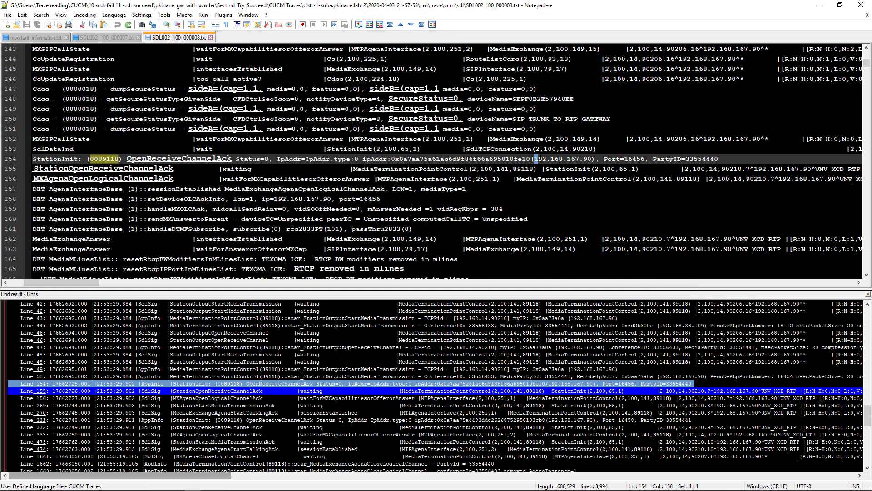
left_click_drag(535, 158, 591, 159)
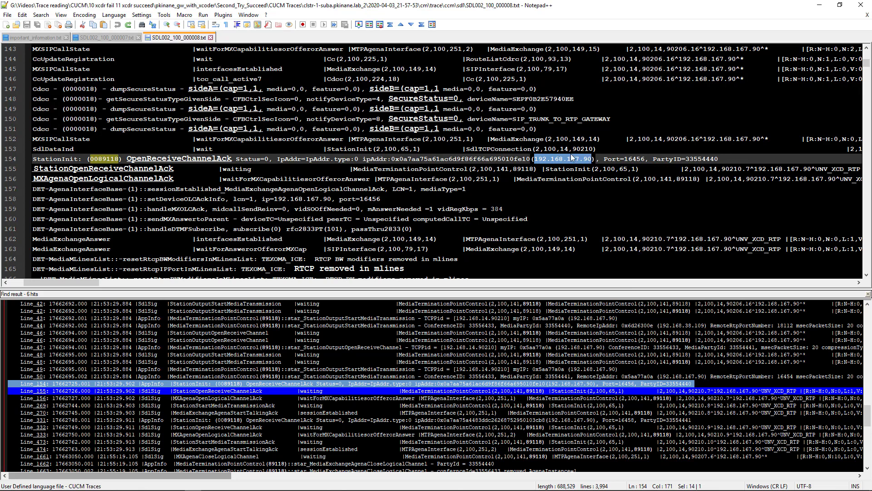
left_click_drag(624, 159, 645, 159)
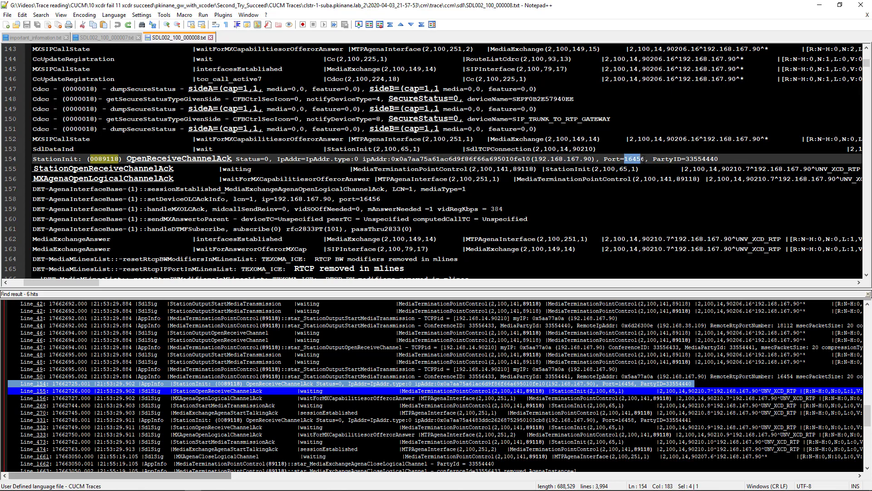
right_click(640, 159)
mouse_move(666, 228)
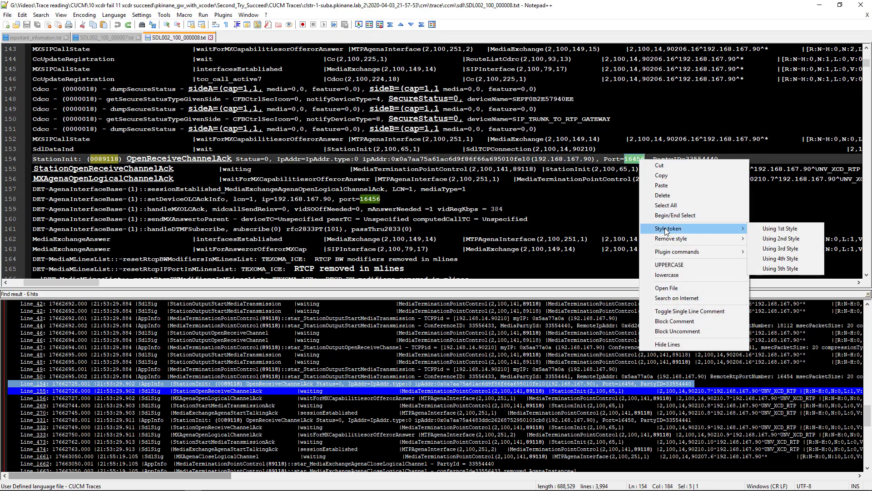
left_click(776, 248)
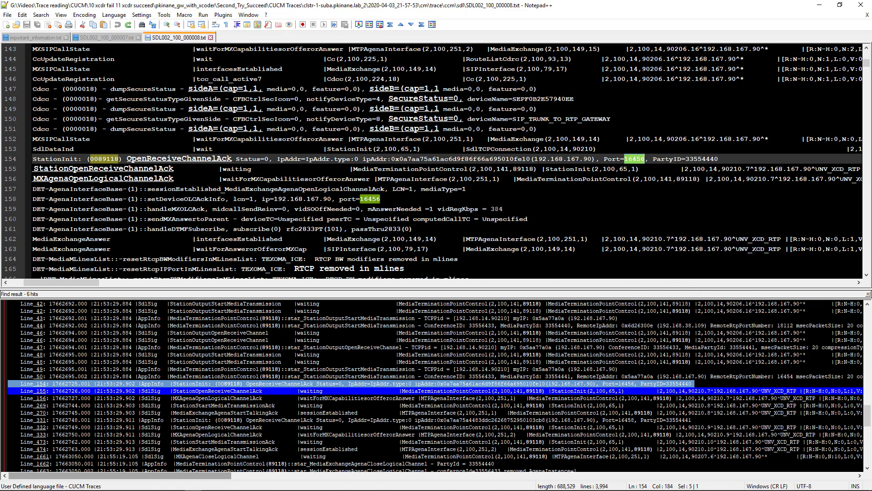
Mark every occurrence of the transcoder IP address 192.168.167.90 from line 154 with the 3rd token style
left_click_drag(534, 159, 591, 159)
right_click(587, 159)
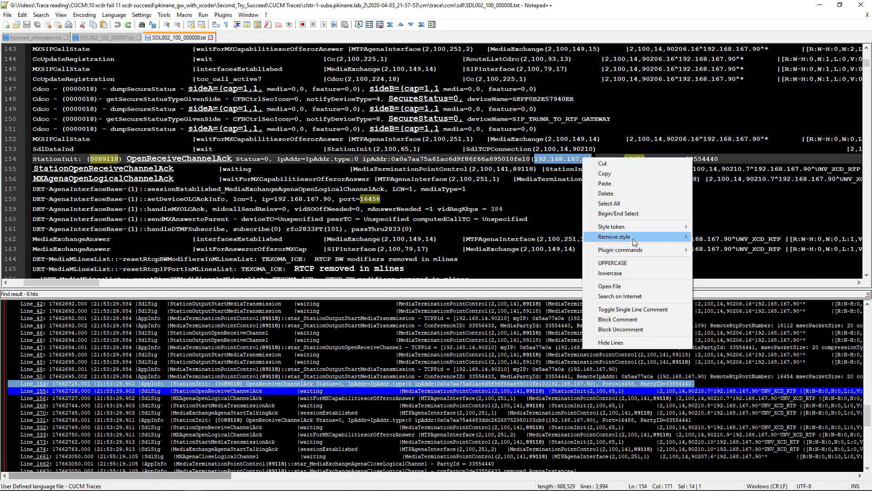
mouse_move(637, 229)
left_click(726, 246)
left_click(521, 207)
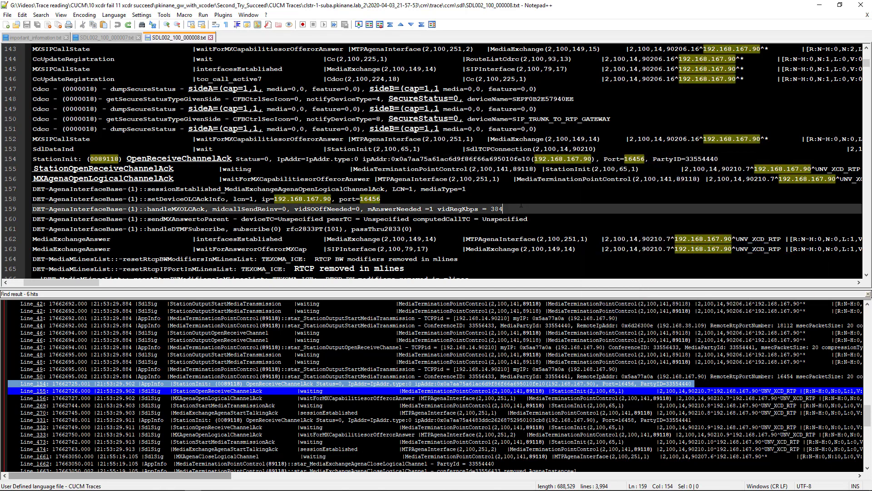
Review the remaining 89118 hits from the media acknowledgements through channel close to the DeallocateMtpResourceReq on line 1746
scroll(436, 386, "down", 2)
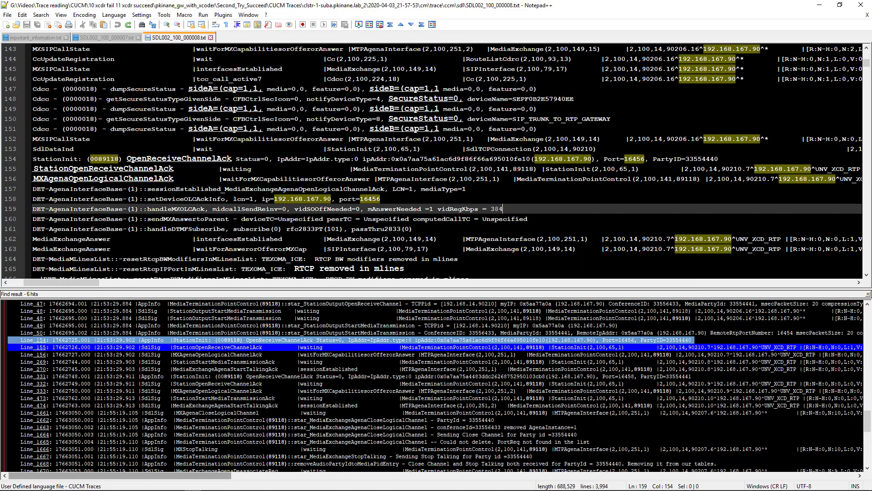
scroll(436, 386, "down", 1)
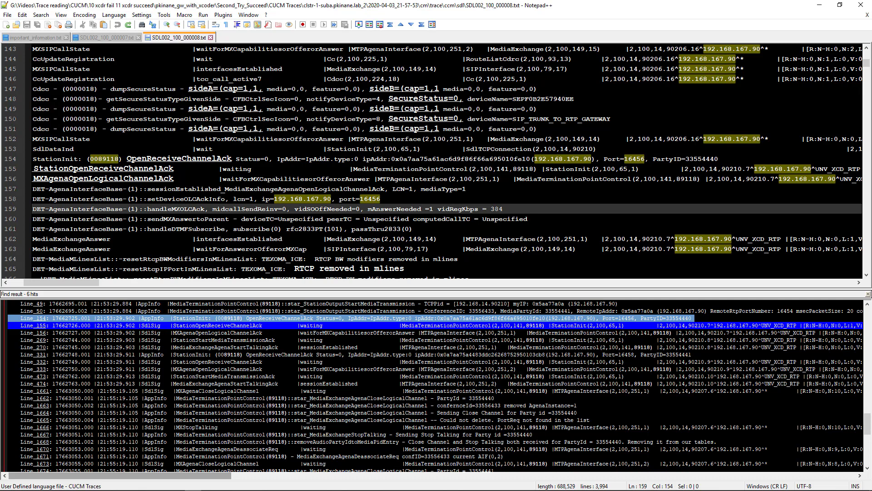
scroll(436, 386, "down", 10)
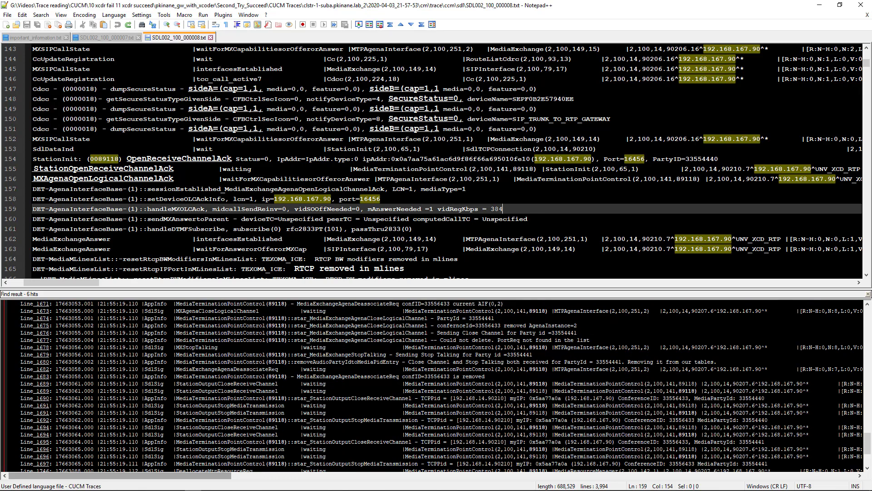
scroll(436, 386, "up", 1)
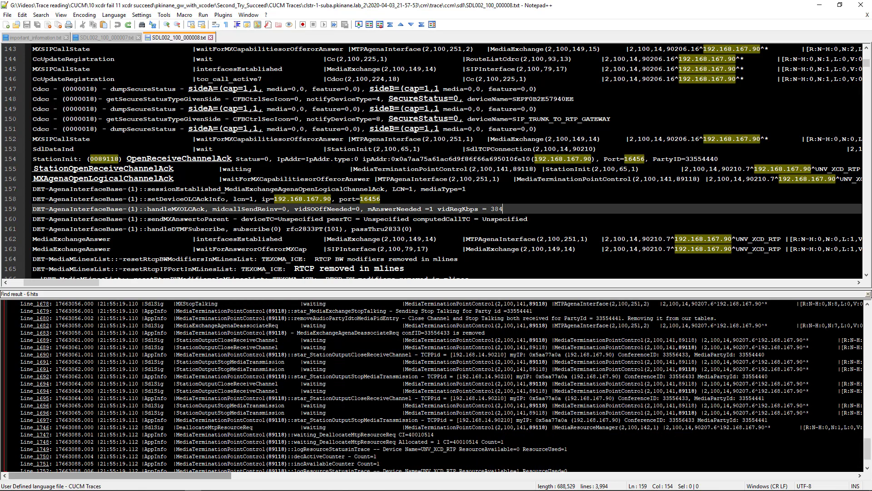
scroll(436, 386, "up", 2)
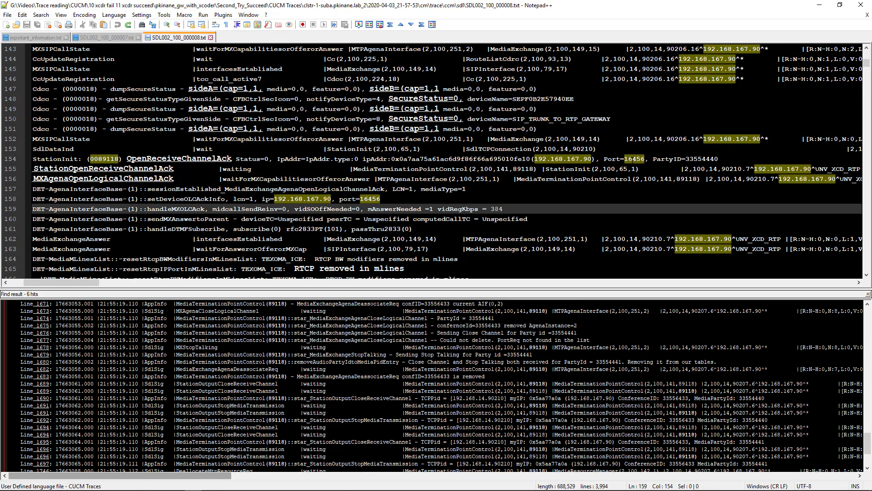
Find all occurrences of port 16456 in SDL002_100_000008.txt
double_click(633, 158)
key("ctrl+f")
left_click(459, 250)
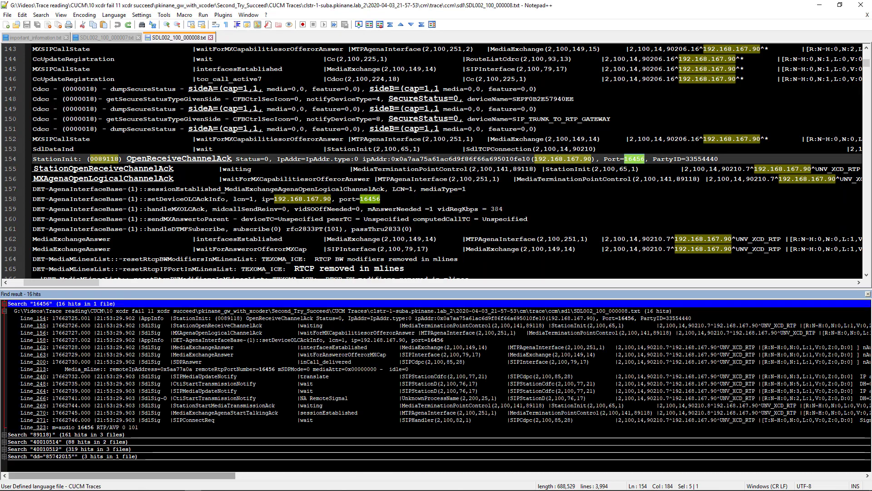
Go to the m=audio 16456 hit on line 323 and examine the outgoing SIP 200 OK to 192.168.38.109 and its SDP
double_click(94, 427)
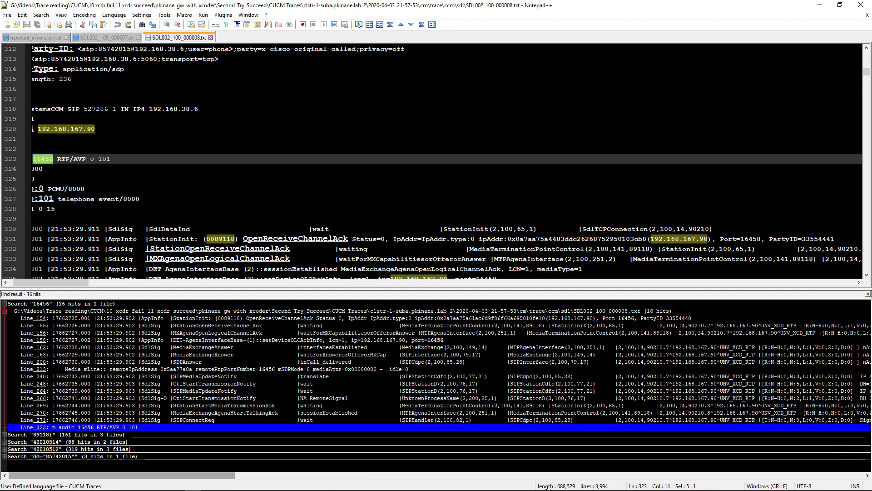
left_click_drag(54, 283, 29, 284)
scroll(104, 227, "up", 3)
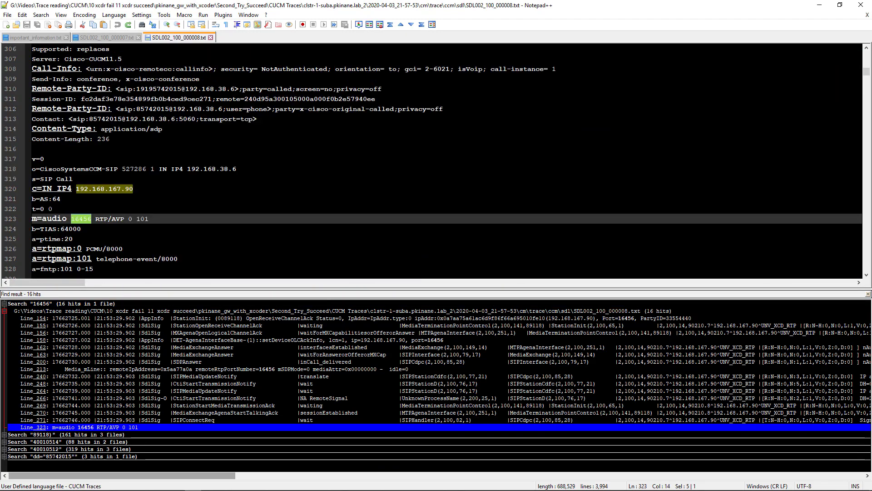
scroll(435, 162, "up", 4)
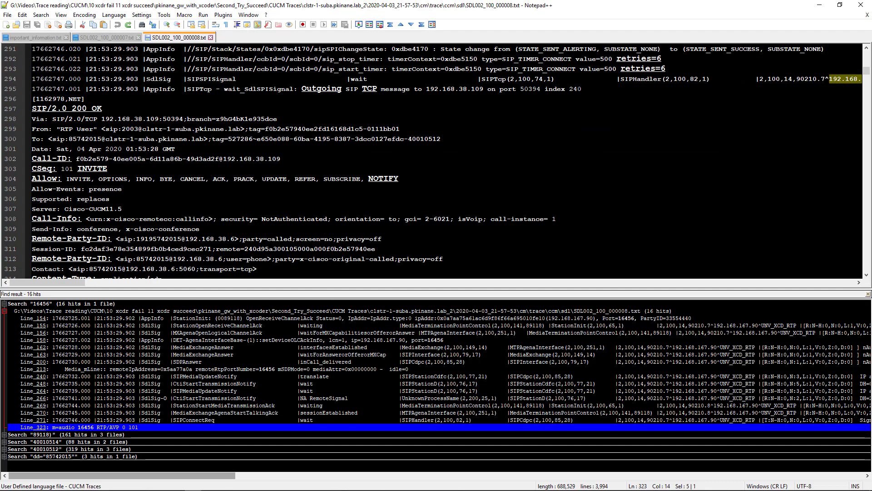
left_click_drag(426, 89, 483, 89)
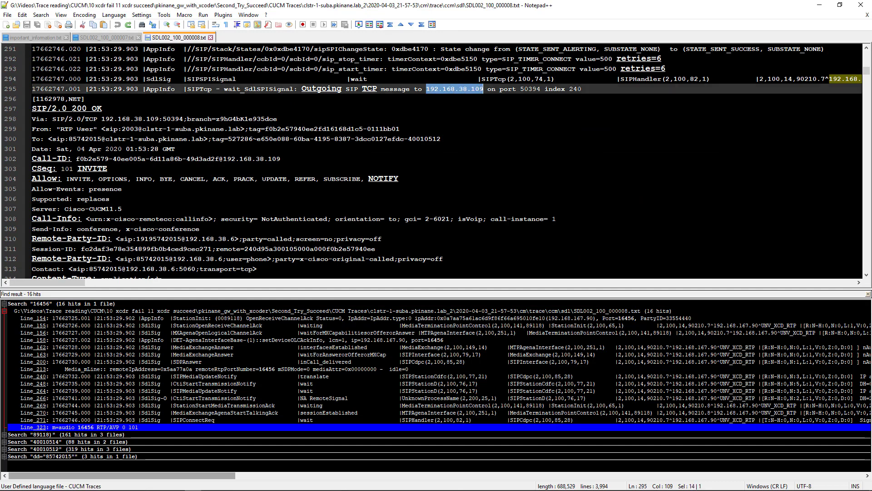
left_click_drag(72, 109, 102, 109)
left_click_drag(423, 89, 484, 89)
scroll(484, 89, "down", 5)
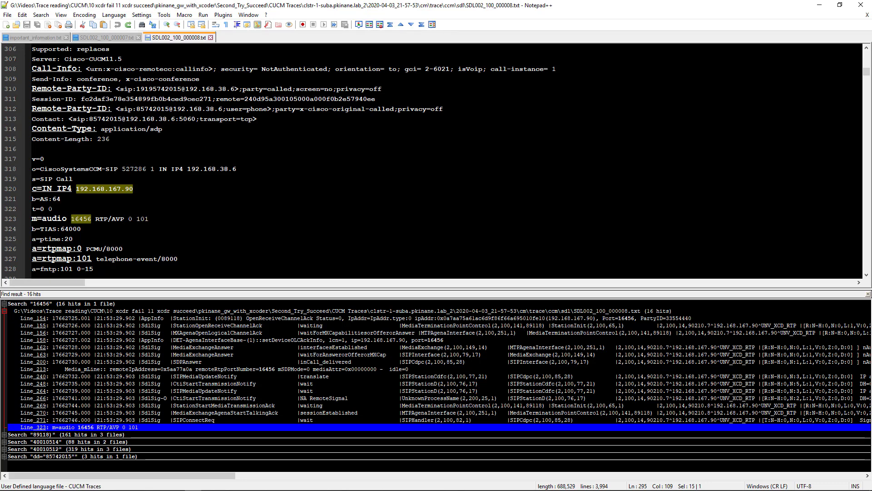
Switch to File Explorer and open data_from_router.txt from the Second_Try_Succeed folder
key("alt+Tab")
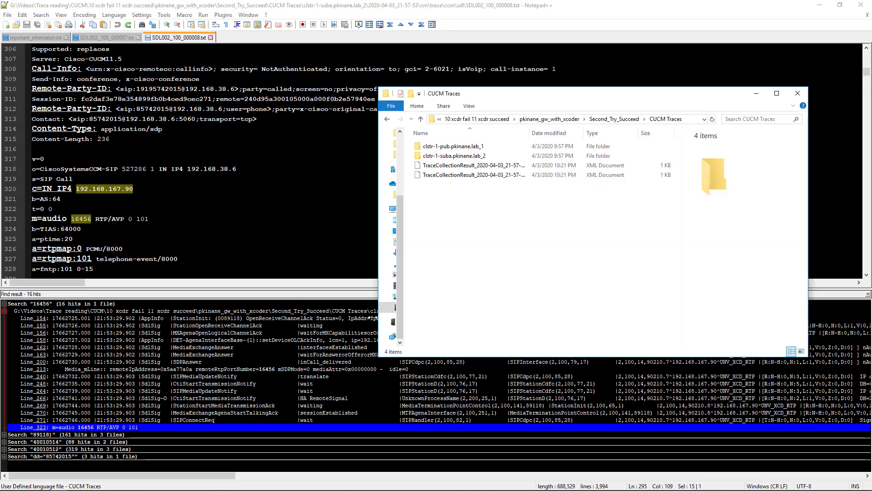
left_click(620, 119)
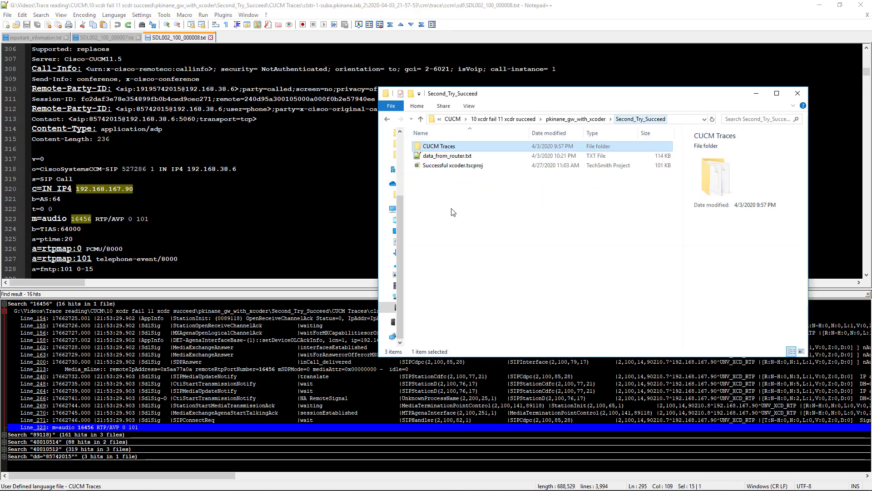
left_click(455, 157)
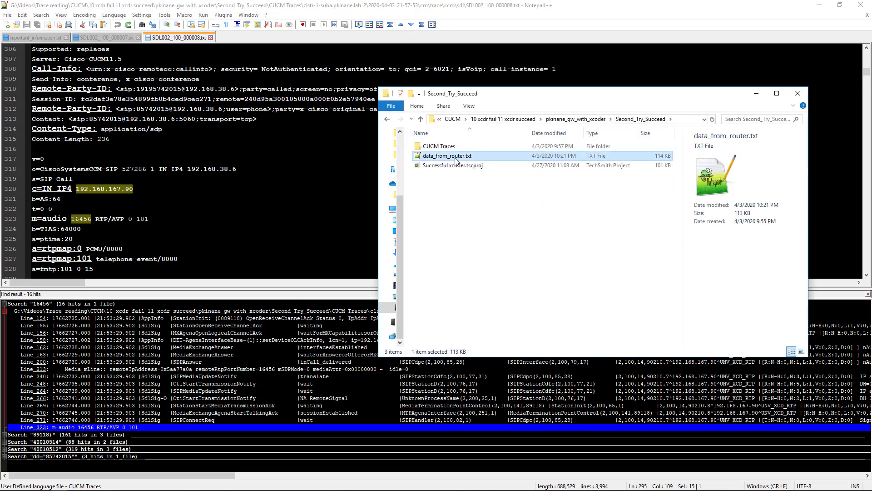
double_click(455, 157)
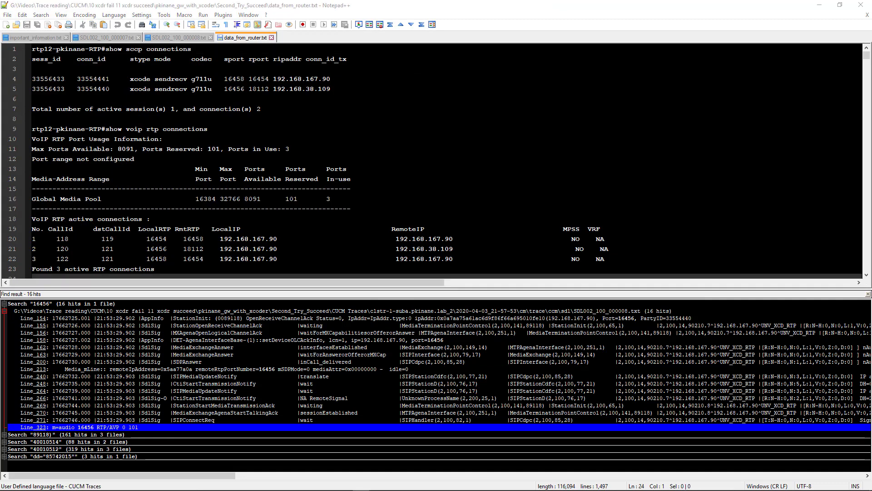
Examine the router output for show sccp connections, show voip rtp connections and show call act vo co
left_click_drag(109, 48, 205, 47)
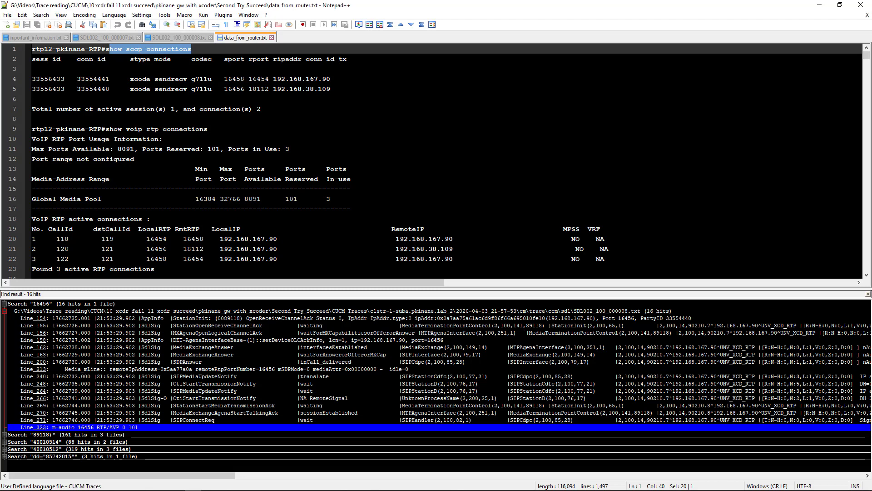
left_click_drag(113, 129, 211, 130)
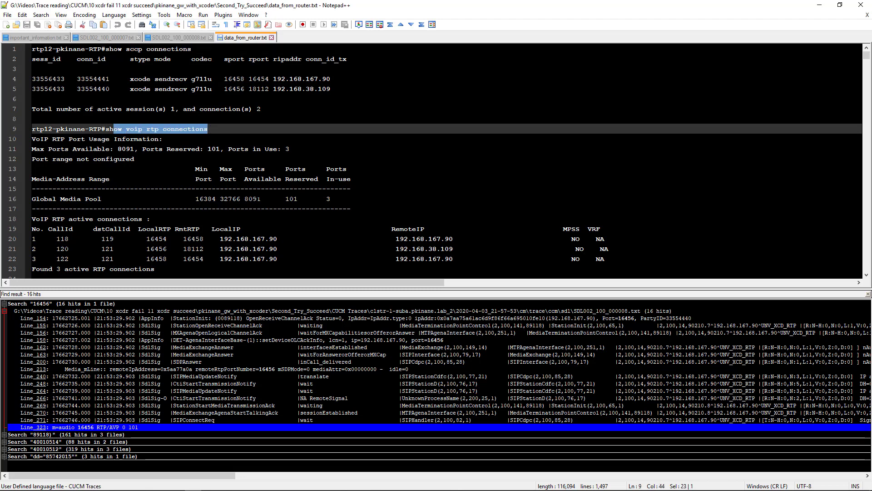
scroll(435, 162, "down", 4)
left_click_drag(117, 179, 195, 179)
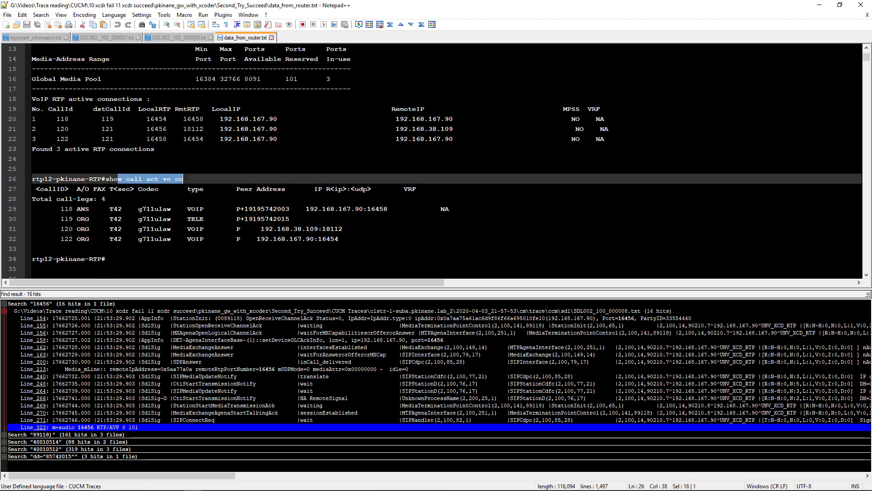
left_click(196, 177)
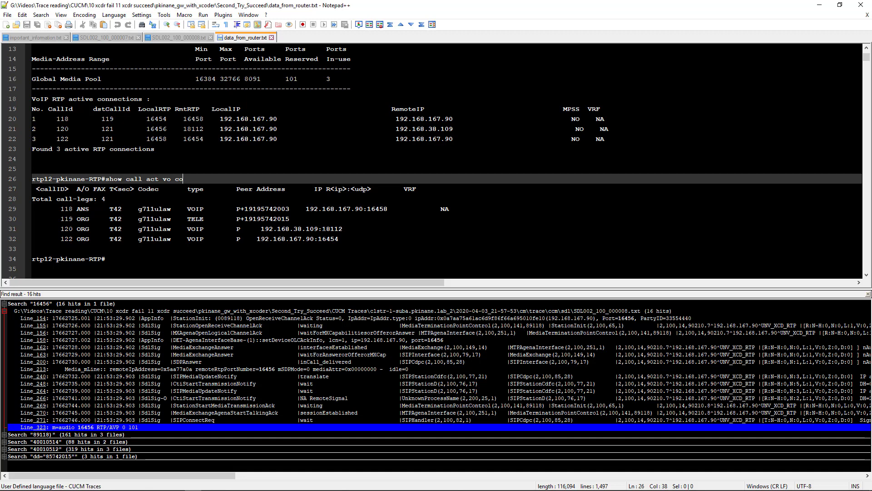
Examine the type and remote IP address of each call leg in the show call act vo co output
double_click(196, 220)
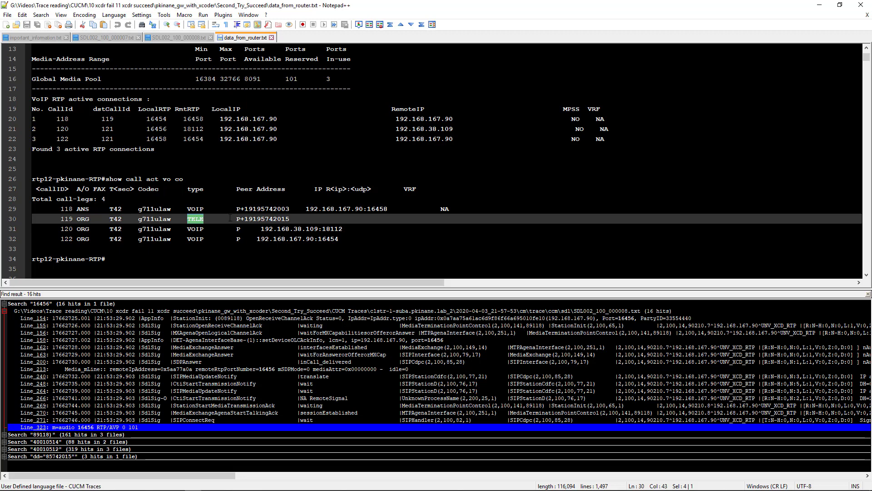
double_click(193, 209)
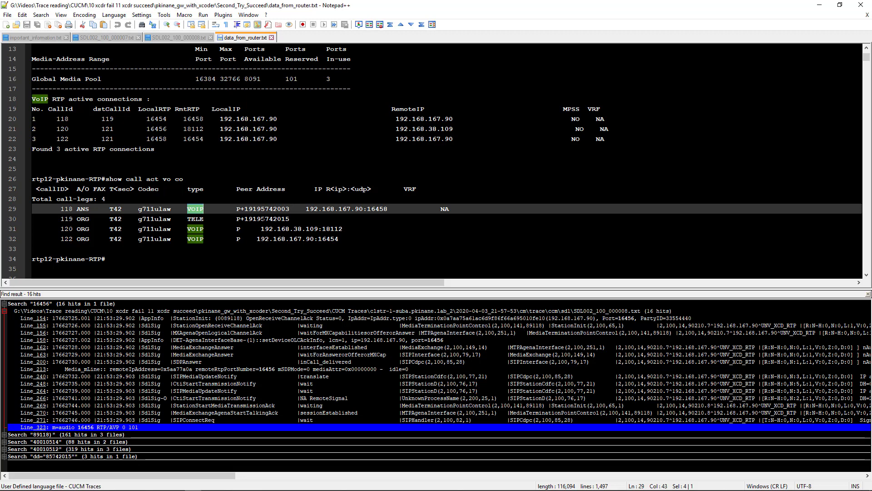
double_click(202, 219)
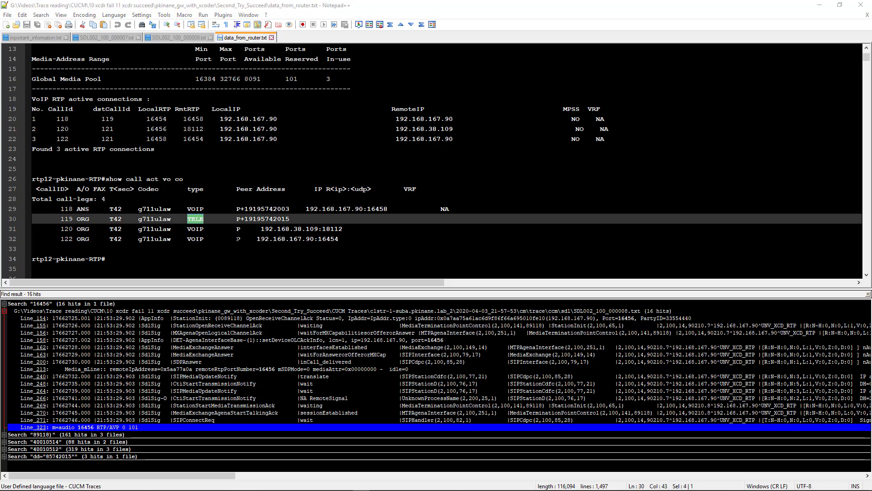
left_click(277, 228)
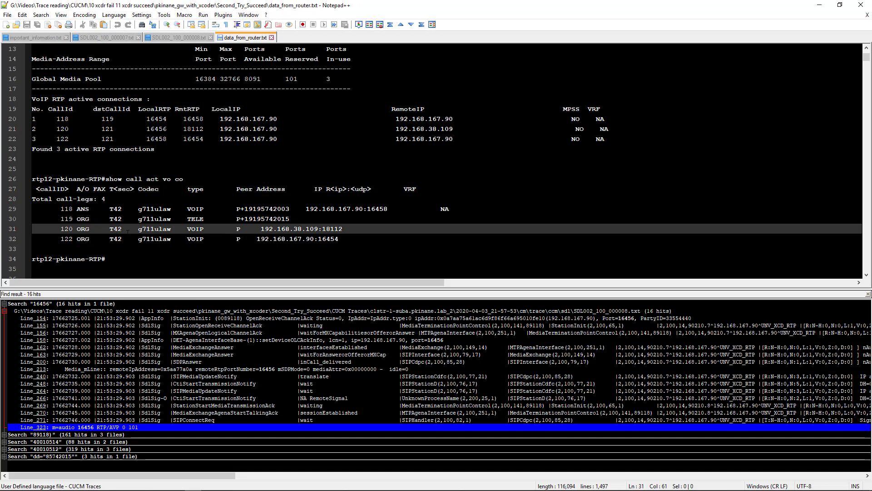
left_click_drag(260, 228, 318, 228)
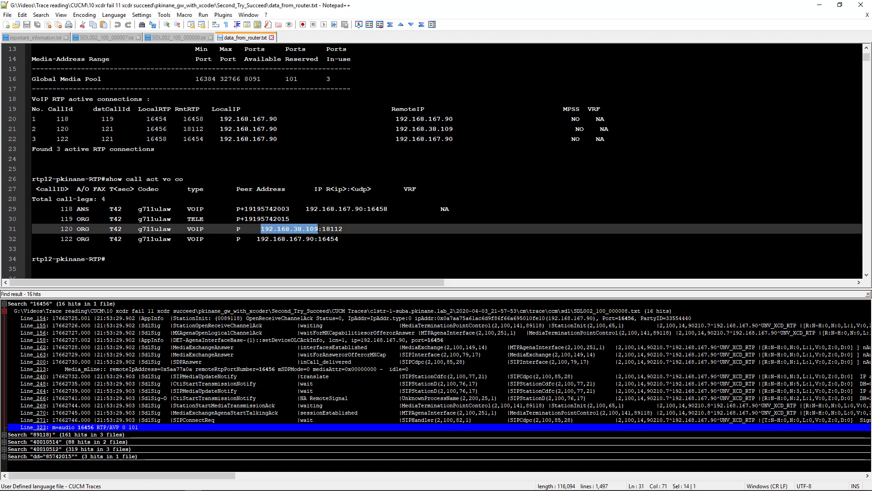
left_click_drag(256, 239, 314, 239)
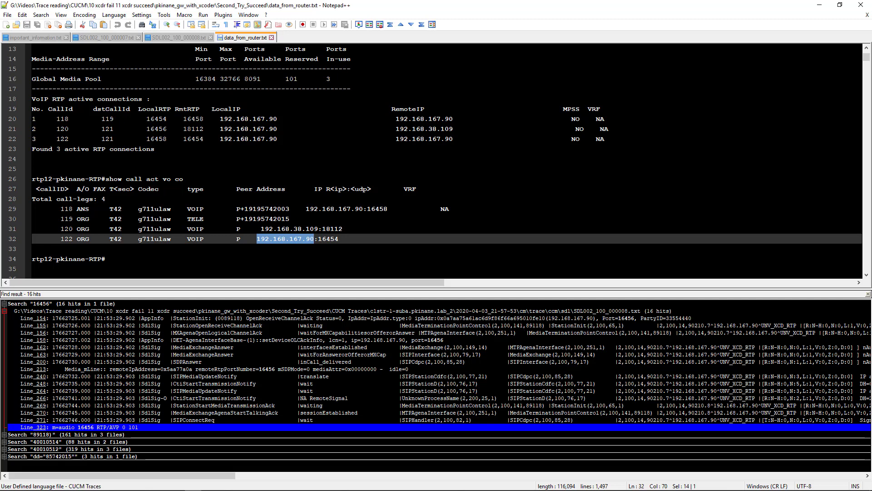
Compare the local and remote RTP ports and local IP of CallIds 118 and 122 in the show voip rtp connections output
scroll(435, 160, "up", 2)
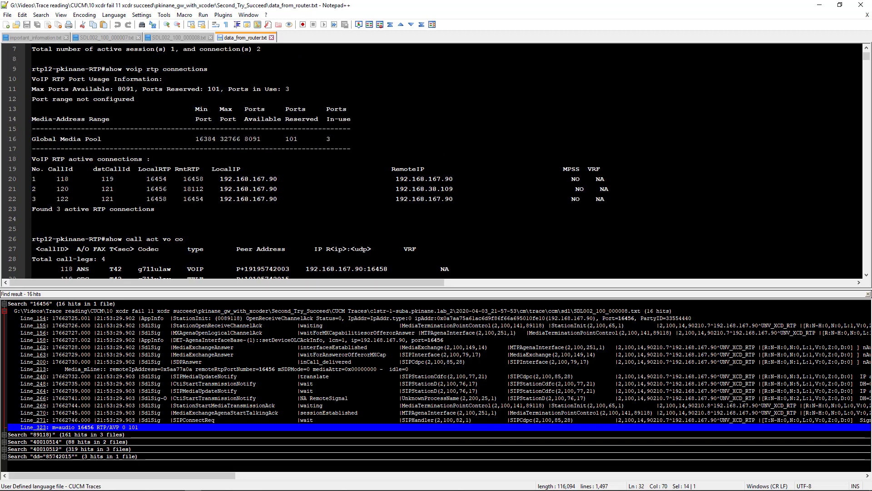
left_click_drag(122, 69, 225, 69)
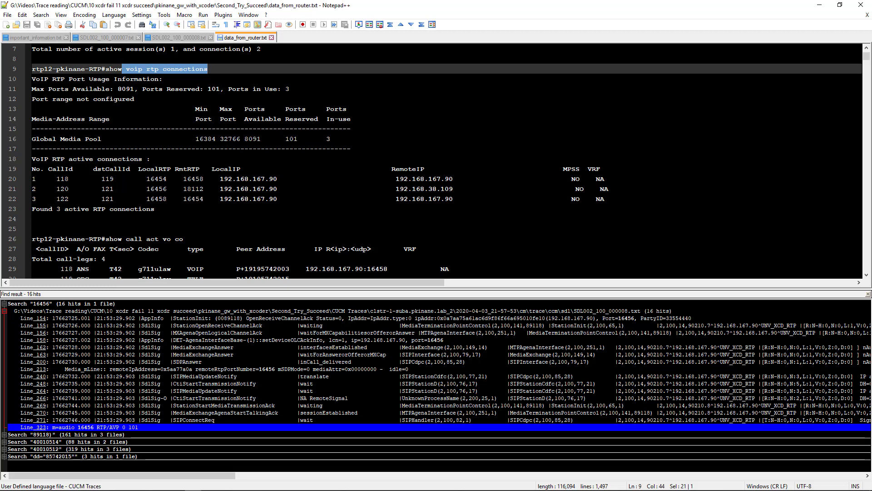
left_click_drag(278, 179, 217, 178)
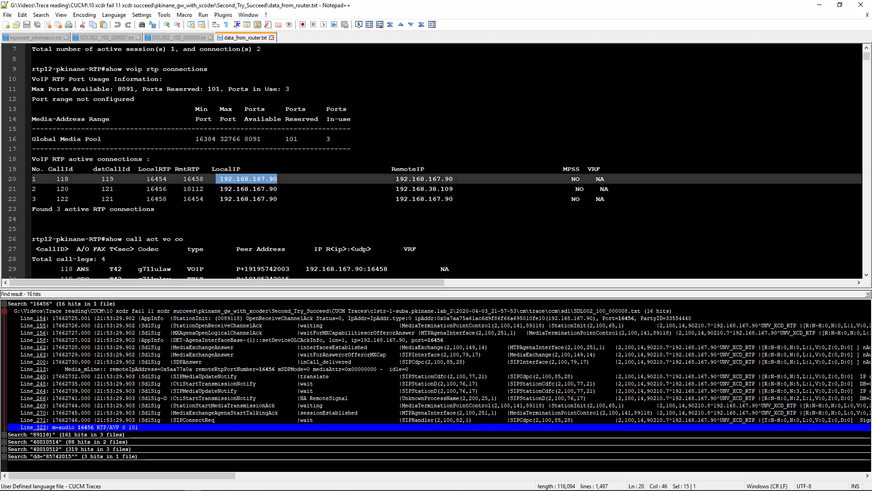
double_click(156, 179)
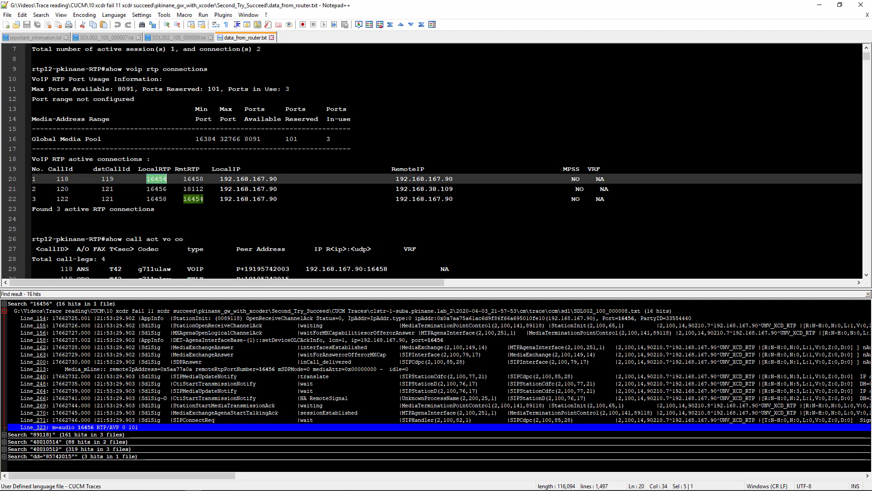
double_click(157, 199)
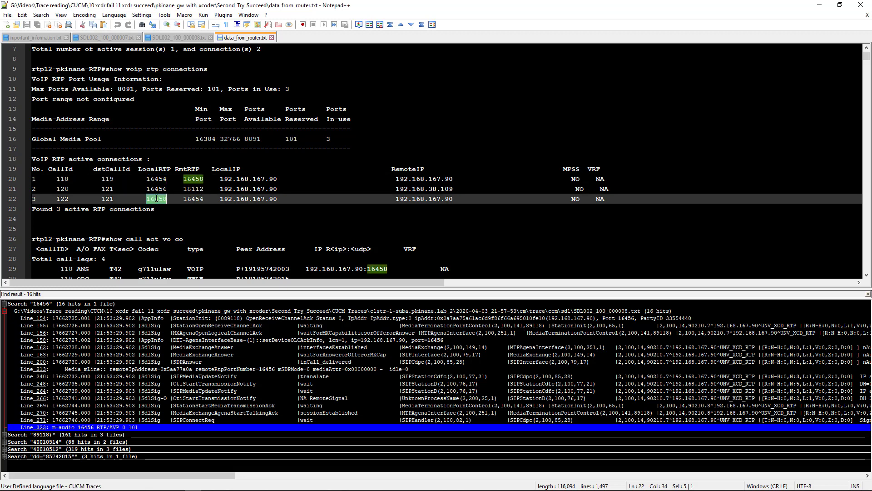
double_click(193, 178)
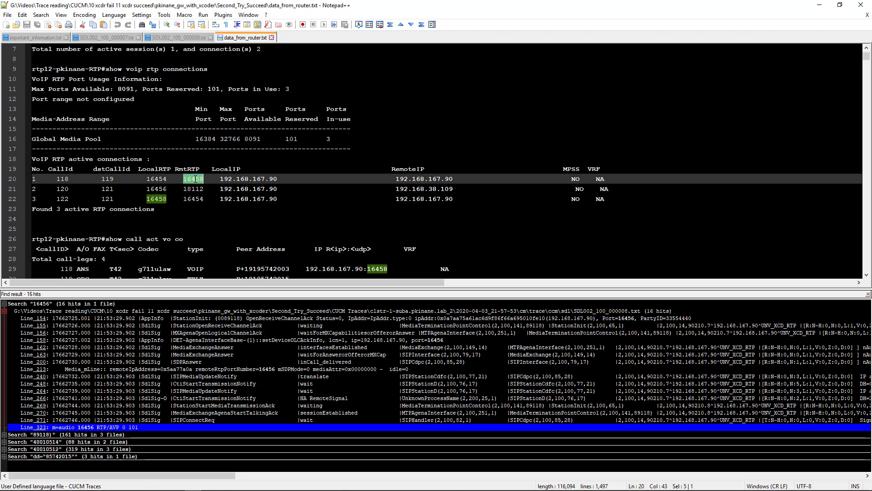